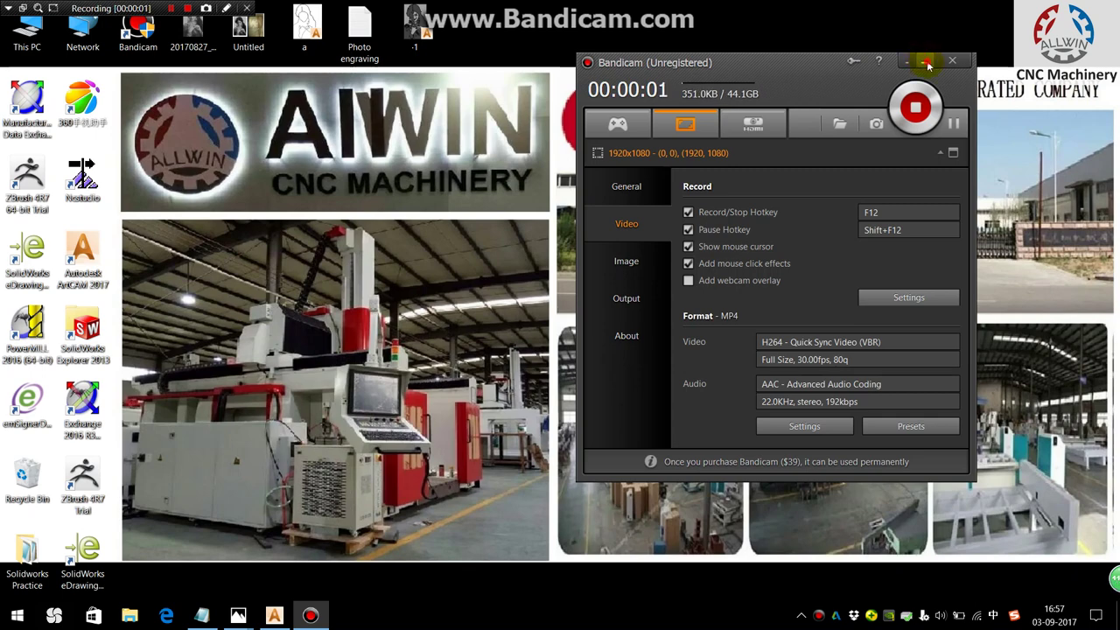
Hide the screen recorder window and read the photo engraving notes in Notepad.
click(926, 62)
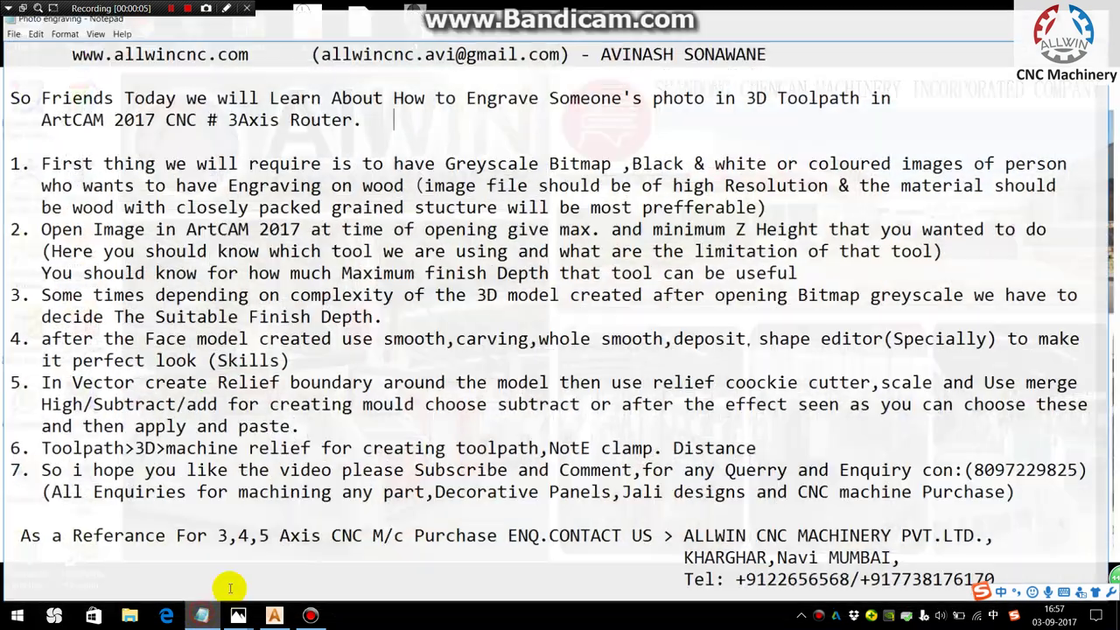
click(201, 615)
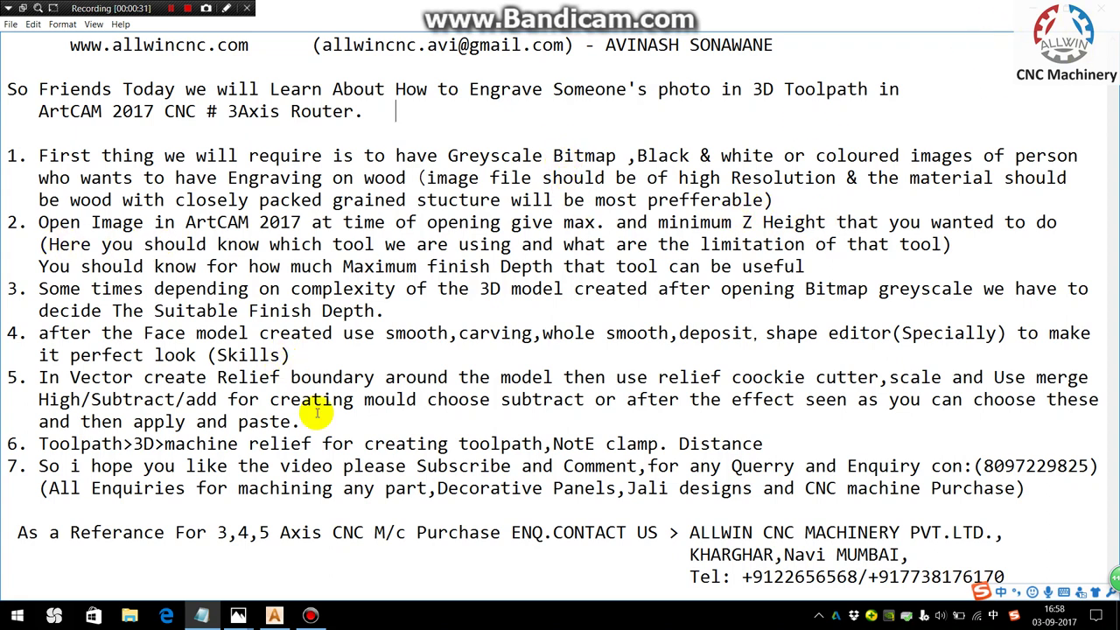
Switch to ArtCAM, maximize it, and open the portrait image 20170827_223658 from the Desktop.
click(275, 567)
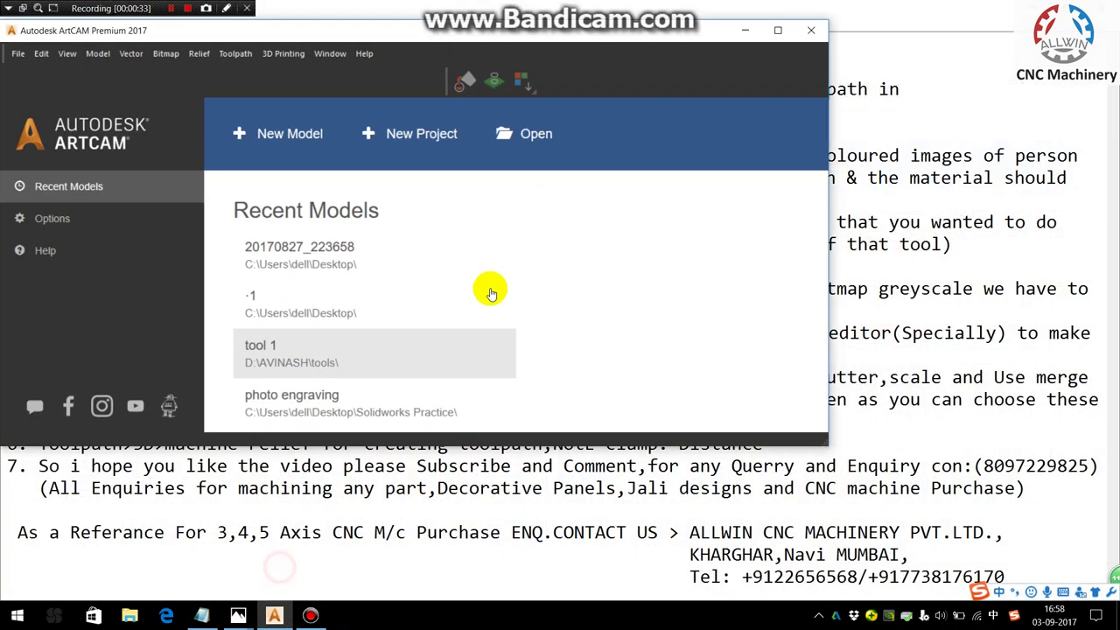
click(778, 33)
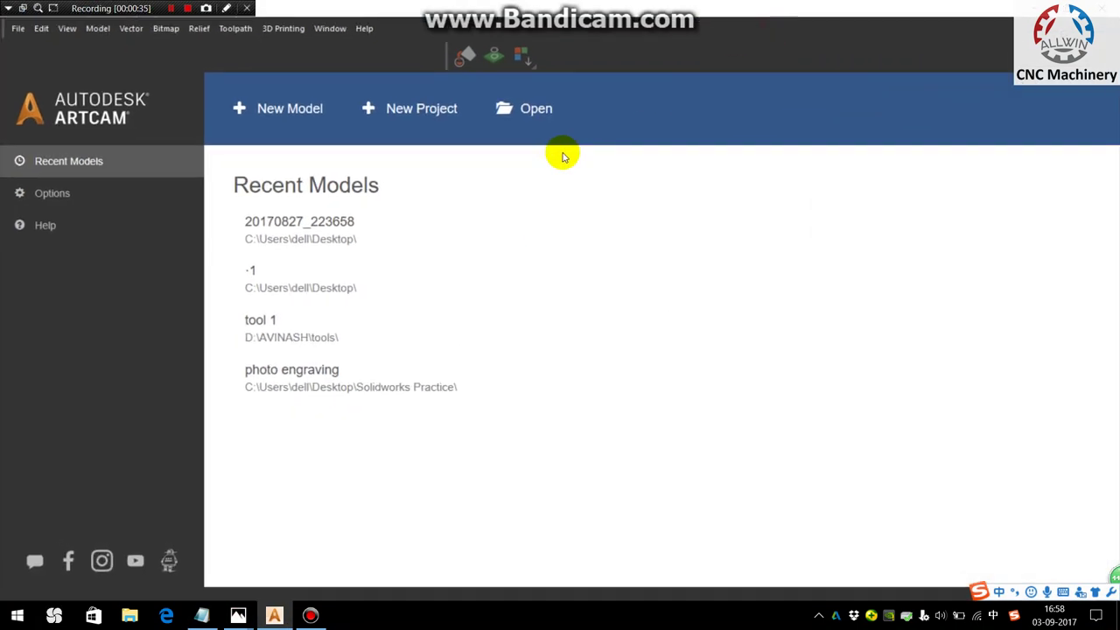
click(518, 112)
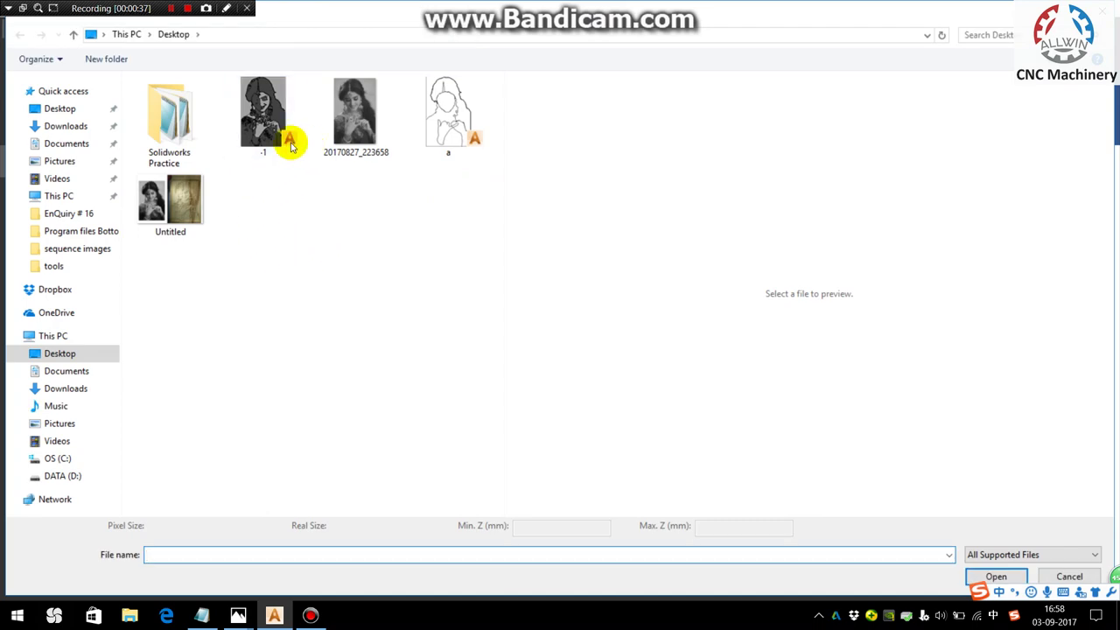
click(368, 144)
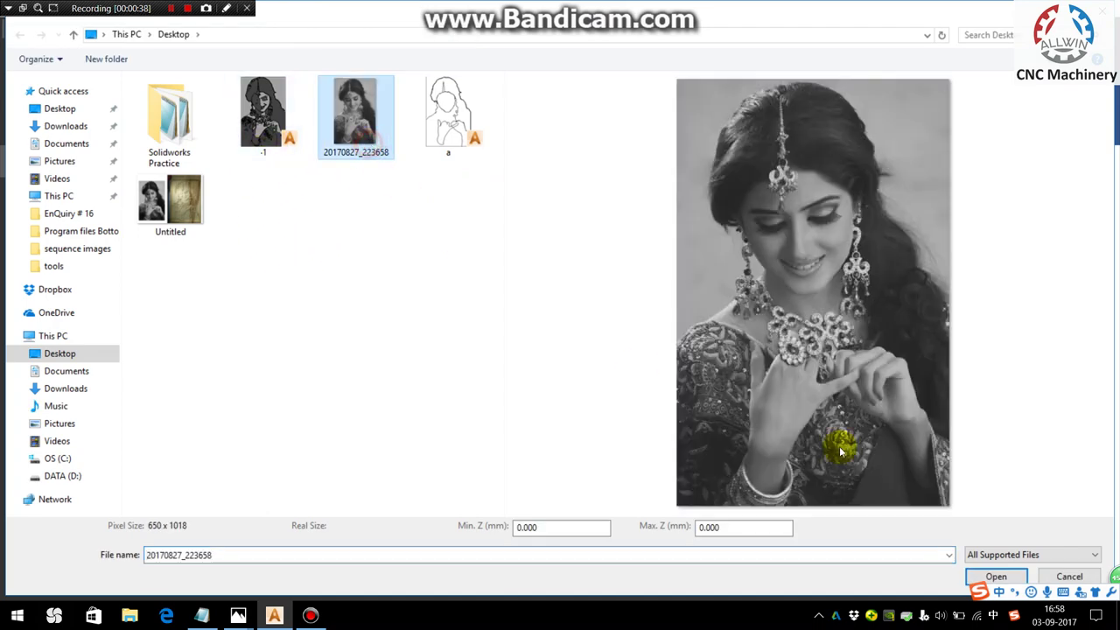
click(1017, 580)
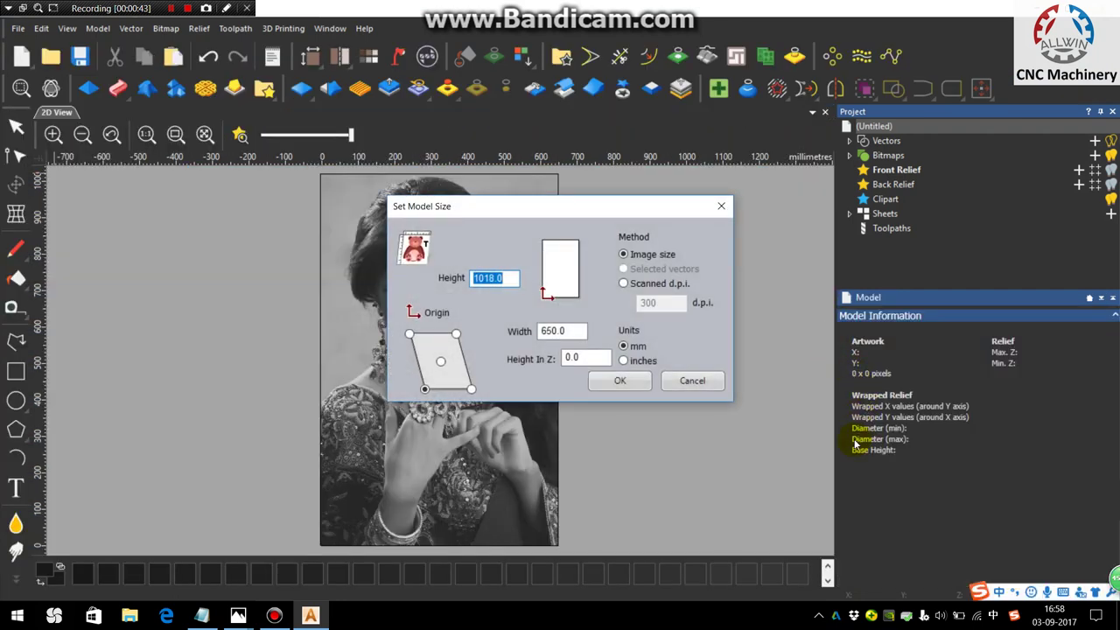
Examine the photo of the engraving tools to judge a suitable relief depth, and return to the model size settings.
click(589, 359)
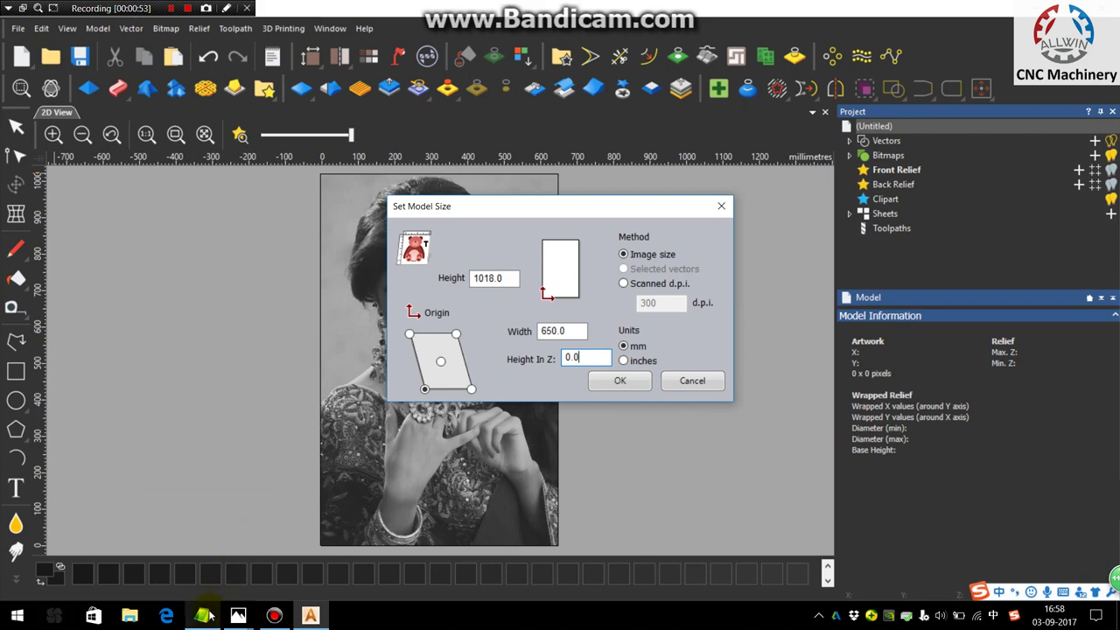
mouse_move(209, 617)
click(292, 575)
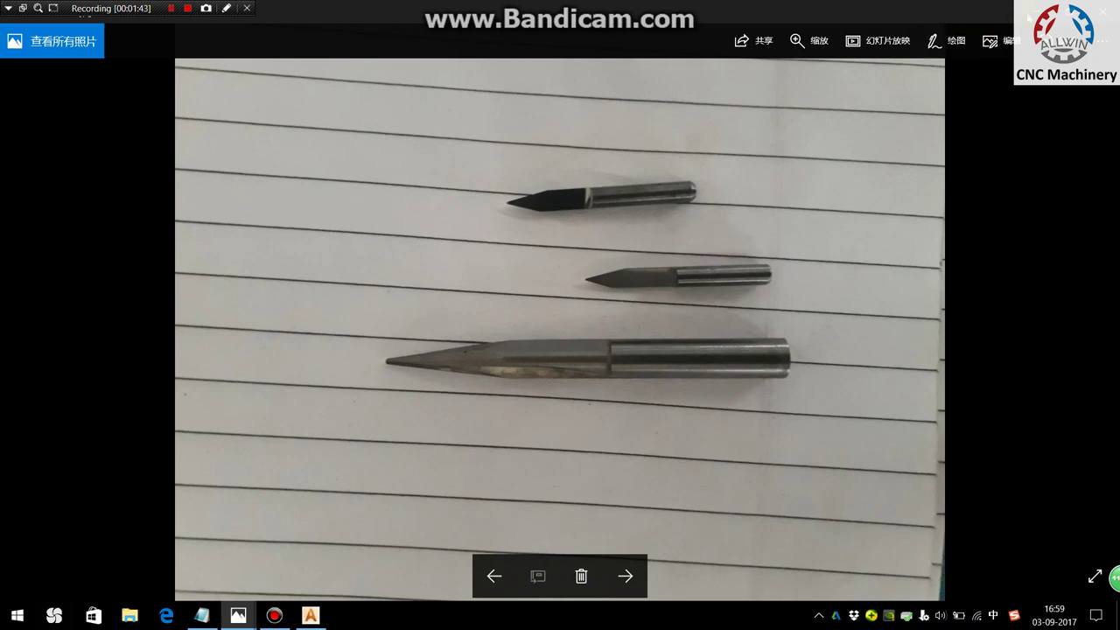
key(alt+Tab)
Set the model's height in Z to 8 mm and create the relief from the image.
drag(578, 358, 527, 359)
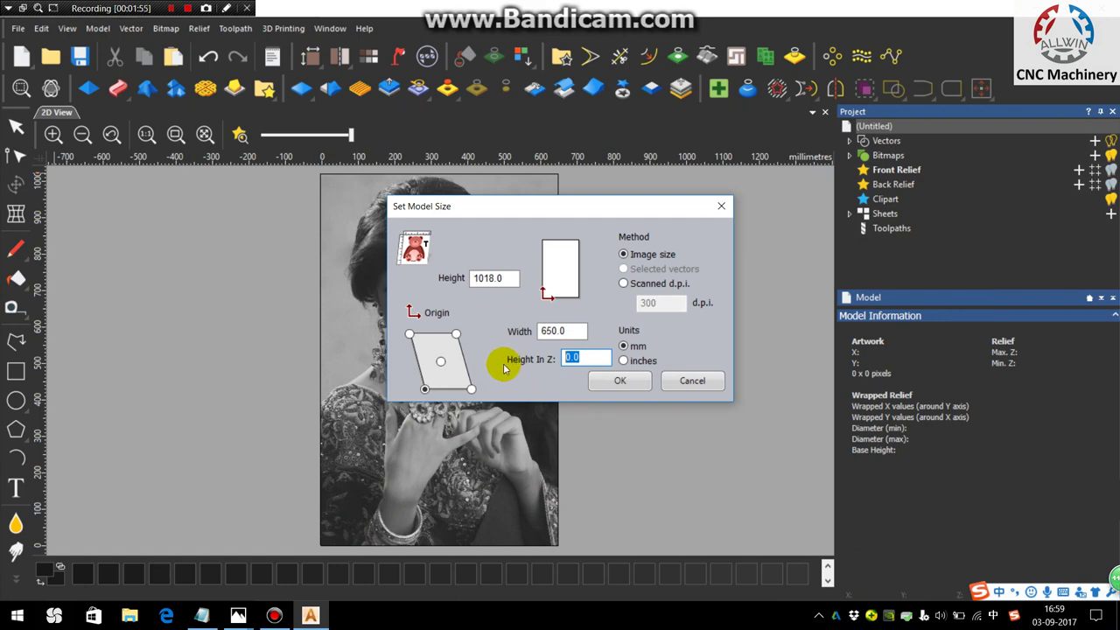
text(7)
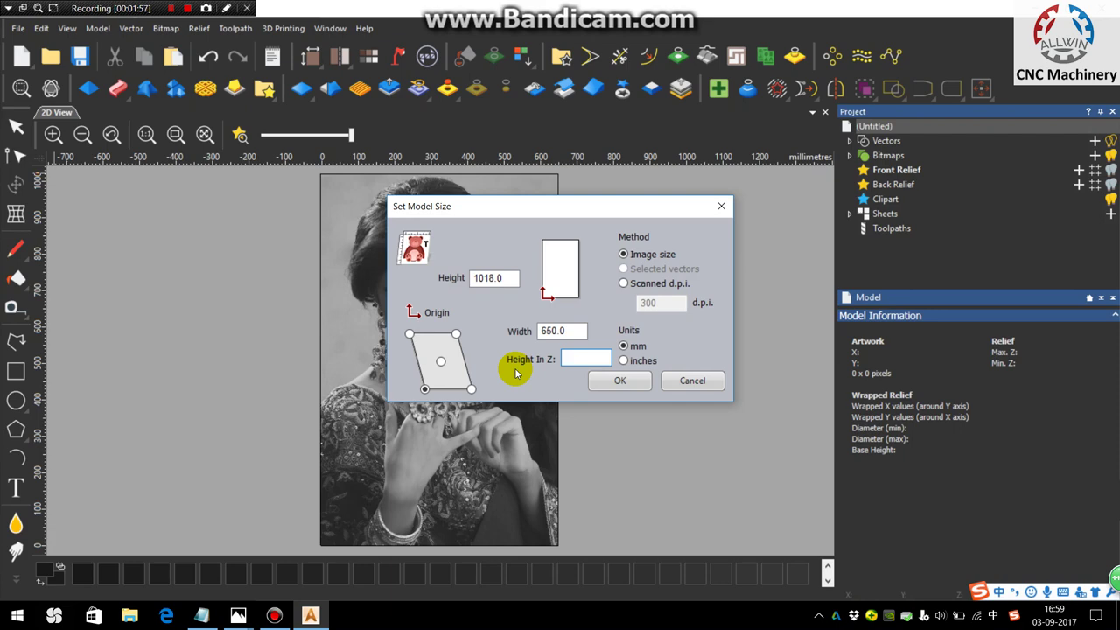
text(6)
click(623, 380)
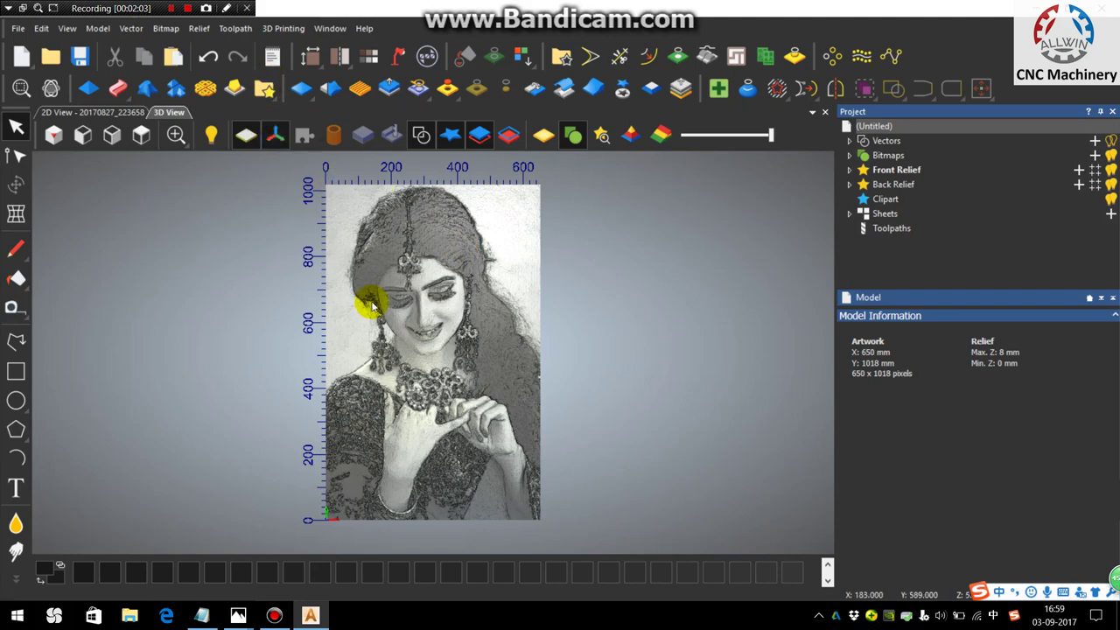
Examine the 3D relief up close around the forehead jewellery, hair and eyes for height detail and roughness.
drag(343, 256, 375, 292)
scroll(630, 440, up, 5)
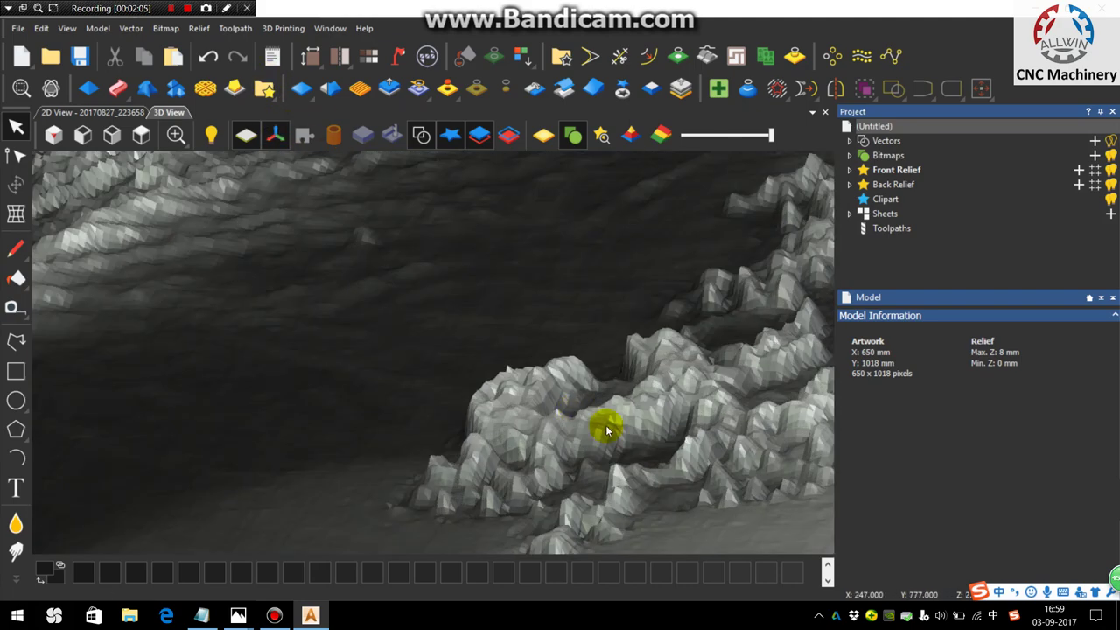
scroll(576, 415, down, 8)
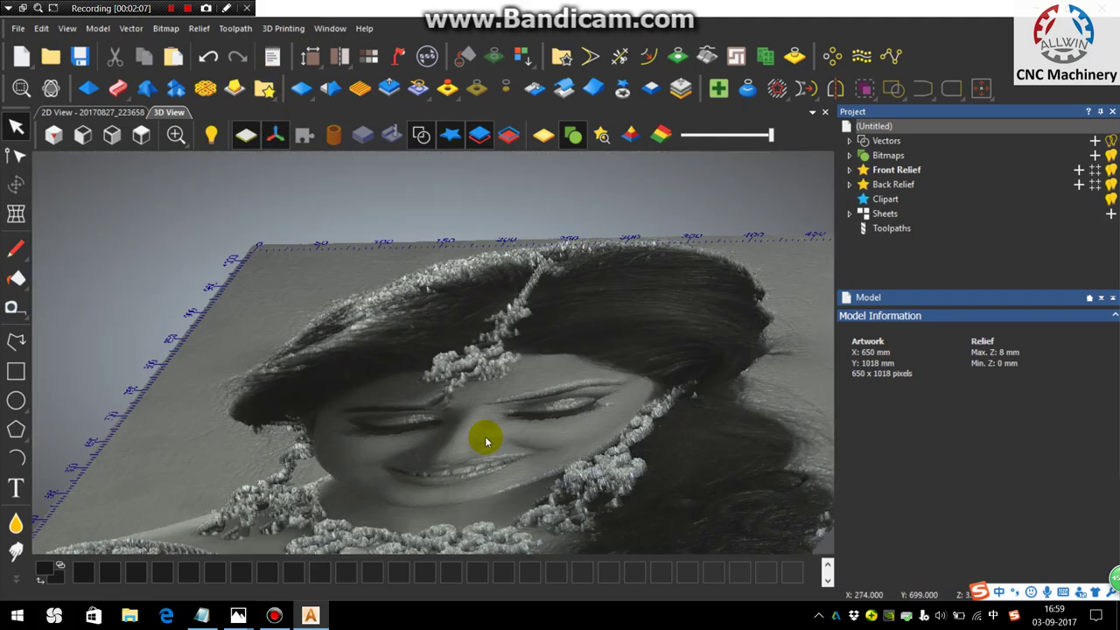
scroll(485, 435, up, 3)
scroll(342, 207, up, 5)
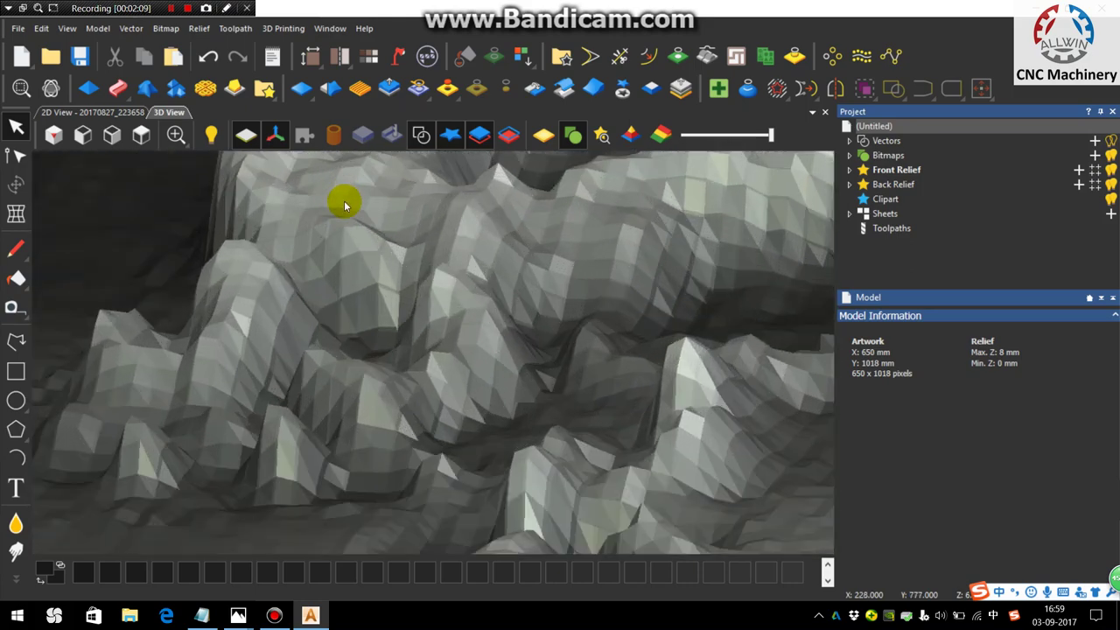
scroll(345, 213, down, 3)
scroll(395, 260, down, 2)
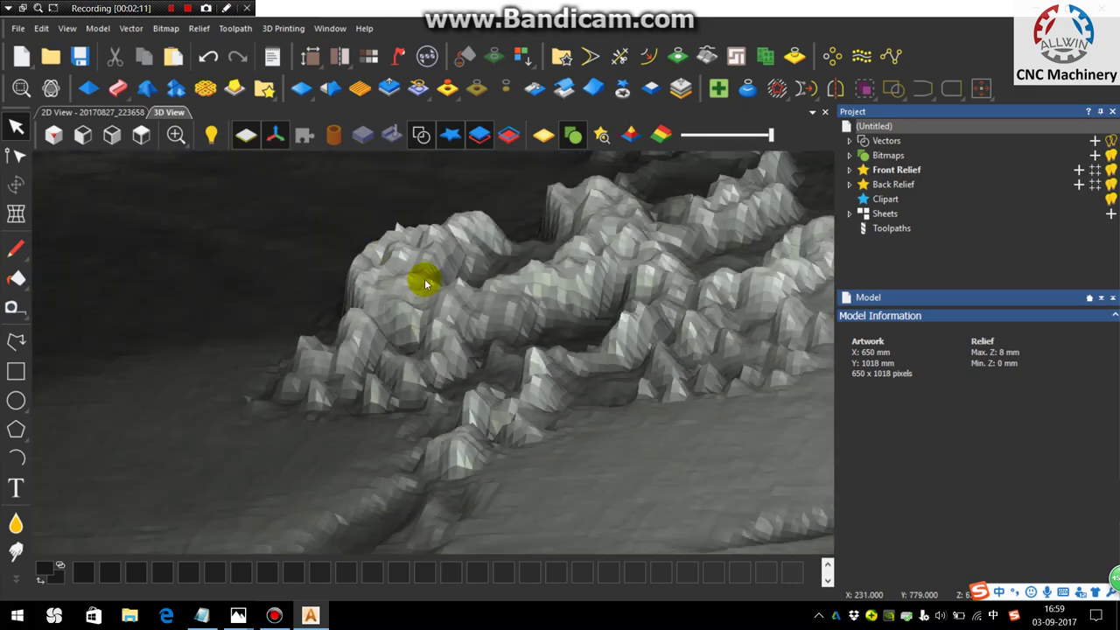
scroll(425, 284, down, 3)
drag(266, 306, 114, 156)
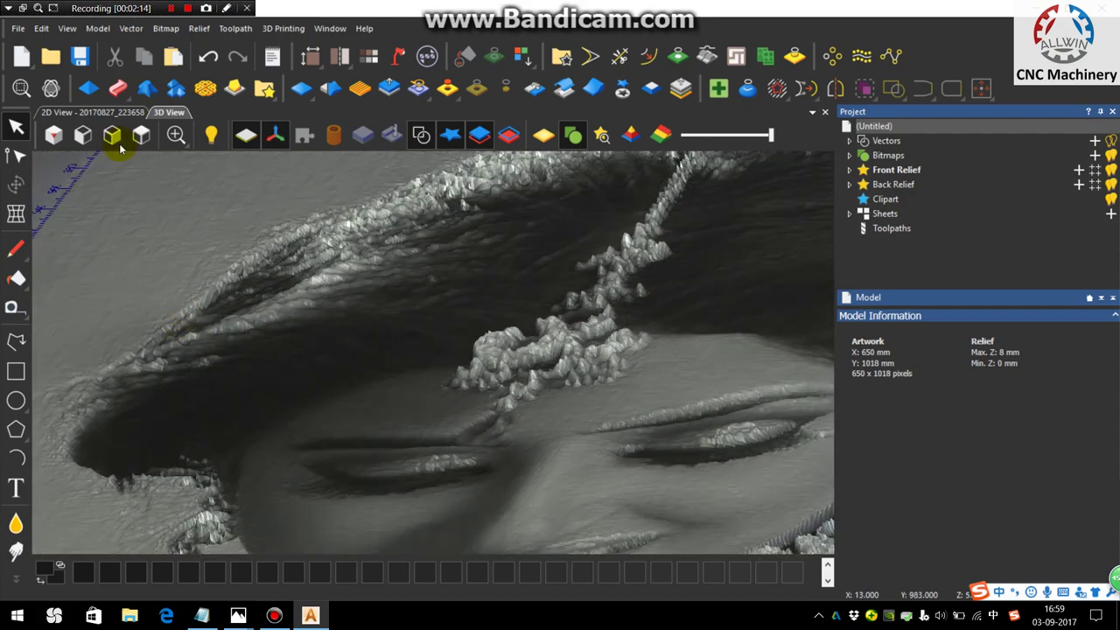
Display the relief as shaded material without the bitmap overlay and view it straight from above.
click(544, 134)
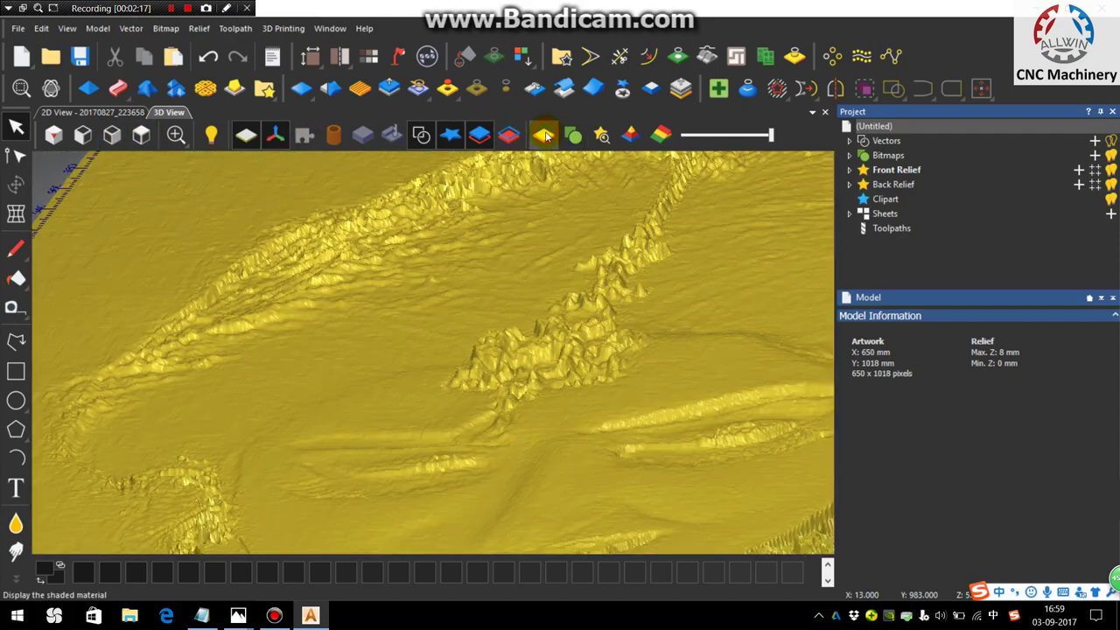
drag(490, 227, 268, 205)
click(141, 134)
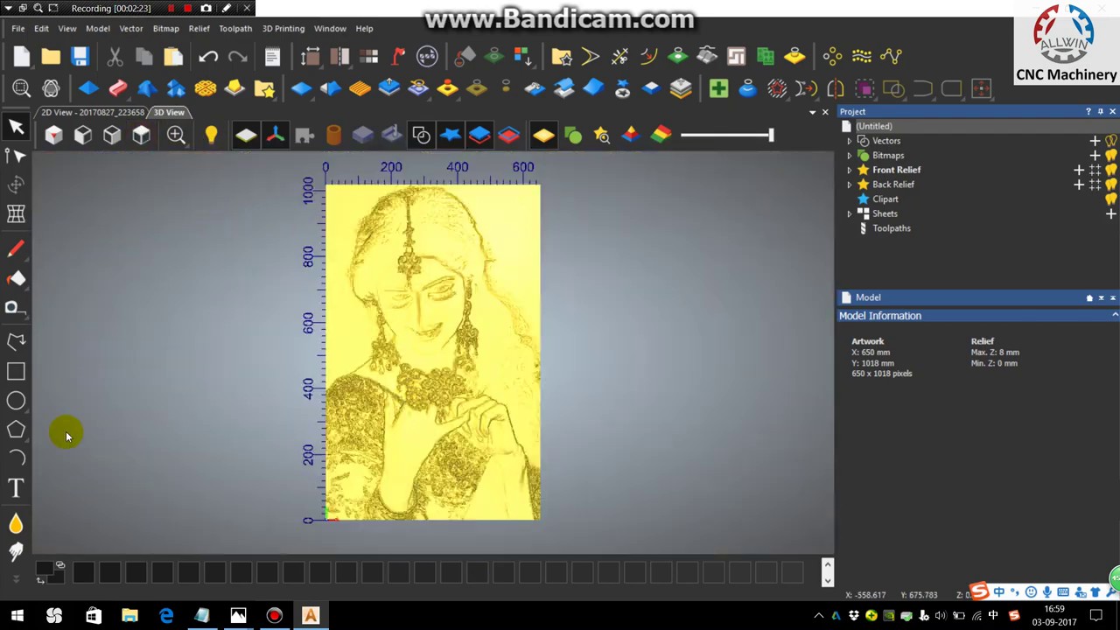
click(15, 341)
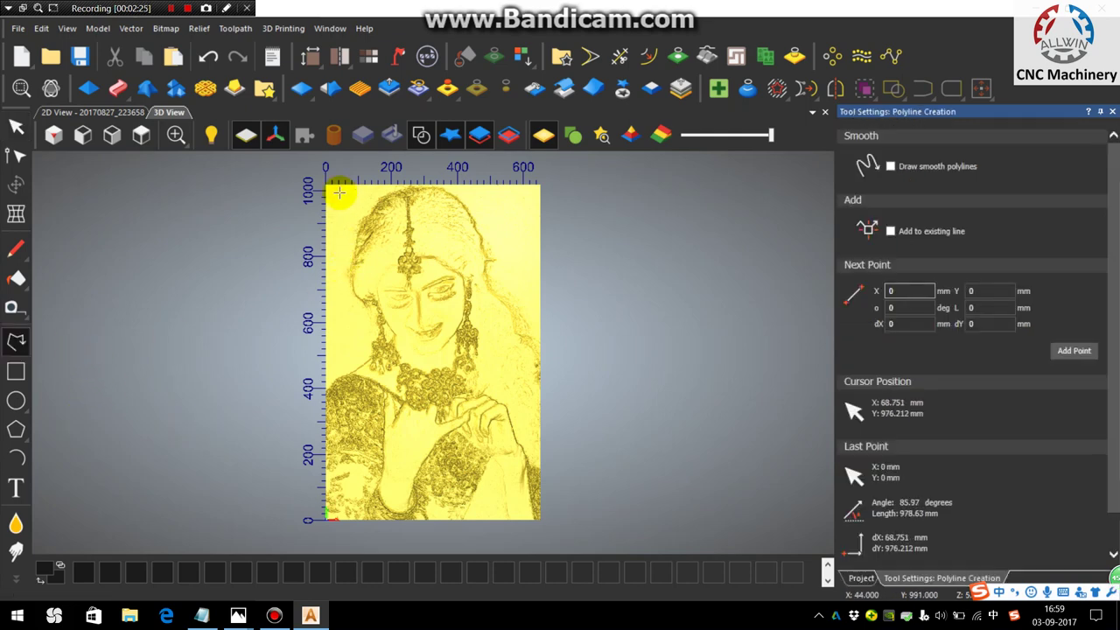
scroll(323, 179, up, 4)
click(289, 161)
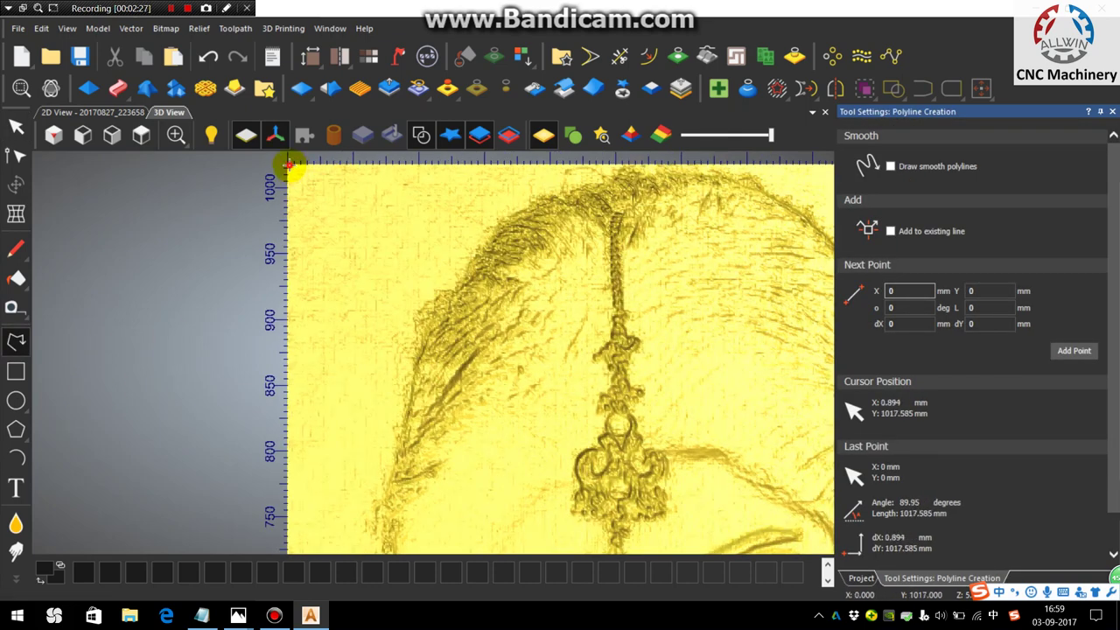
click(289, 331)
key(Escape)
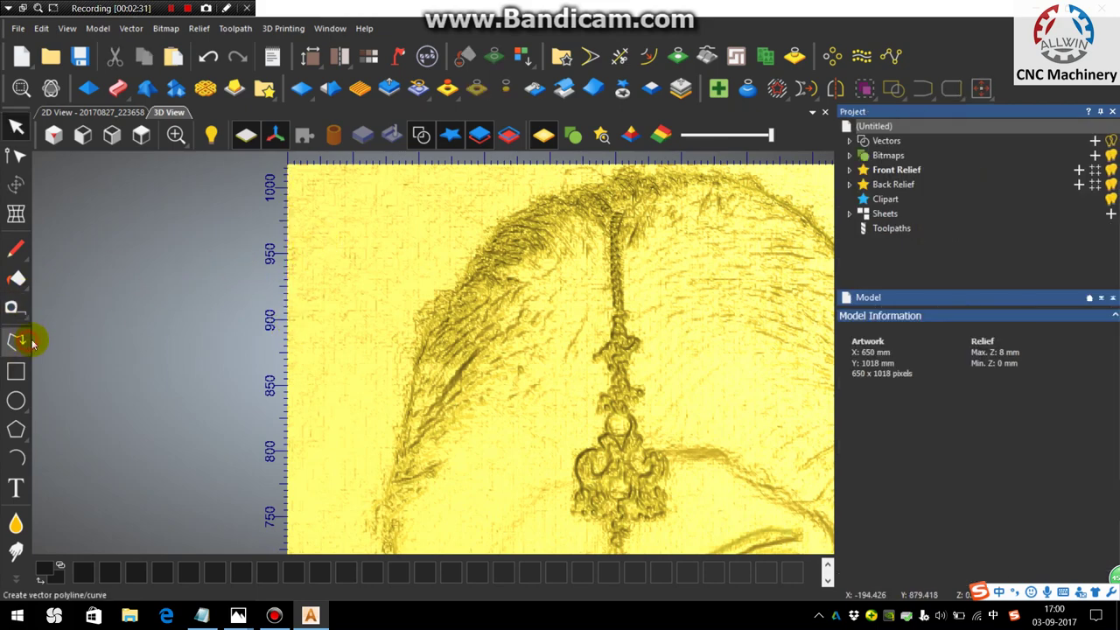
Draw a closed polyline boundary around the whole relief through its corners, 650 mm wide and 1018 mm high.
click(16, 341)
click(290, 165)
scroll(500, 204, down, 3)
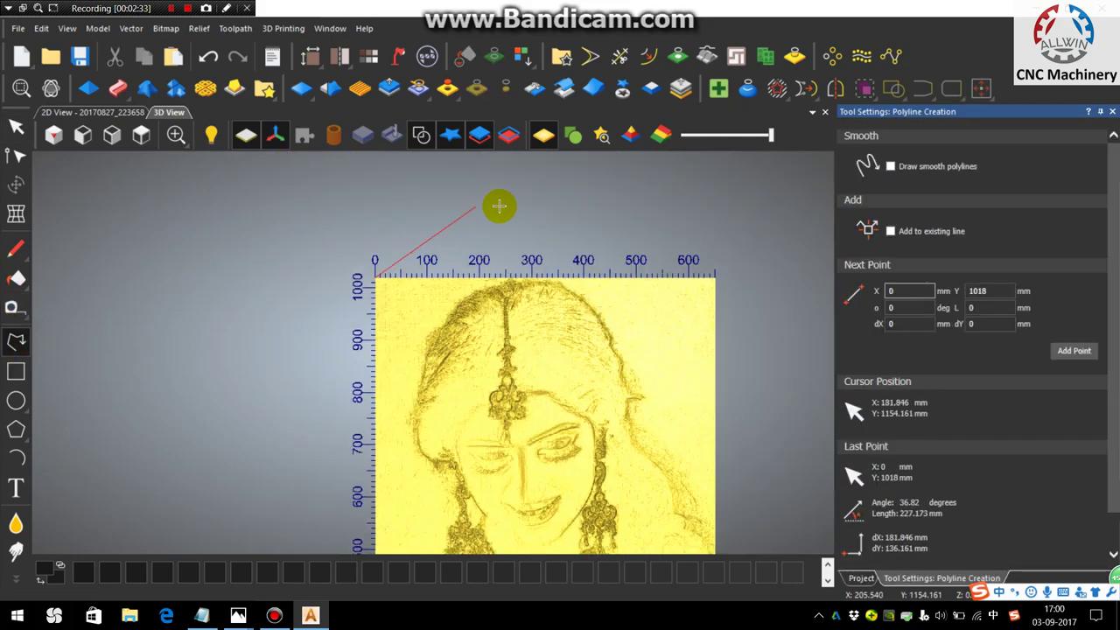
scroll(528, 279, up, 4)
click(518, 291)
scroll(555, 290, down, 3)
click(601, 333)
scroll(601, 370, down, 3)
scroll(456, 400, up, 4)
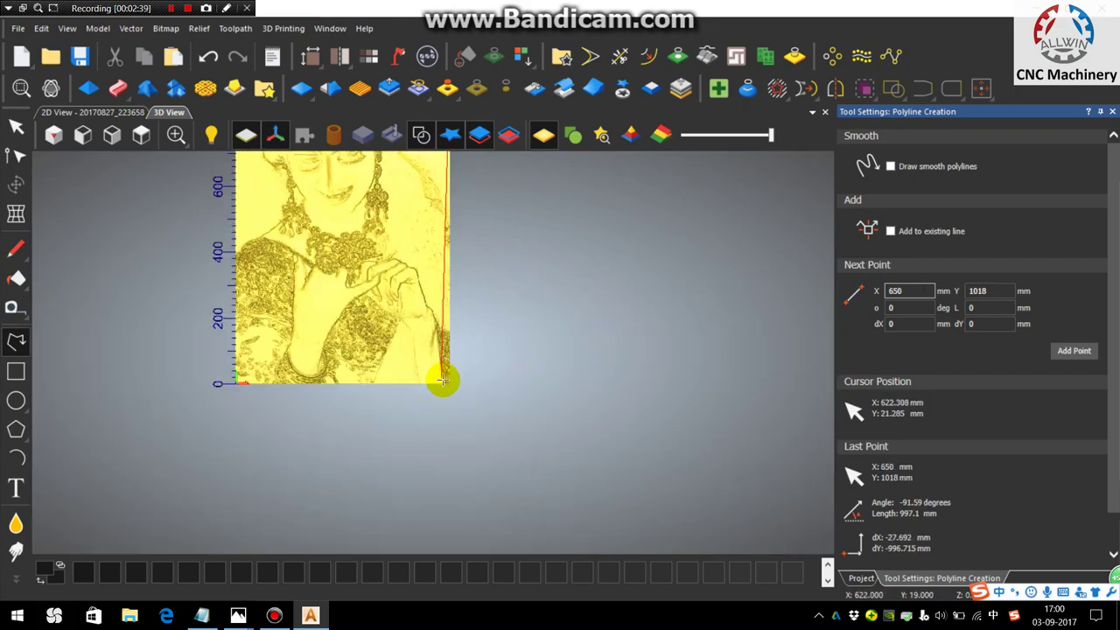
click(450, 384)
scroll(233, 385, up, 5)
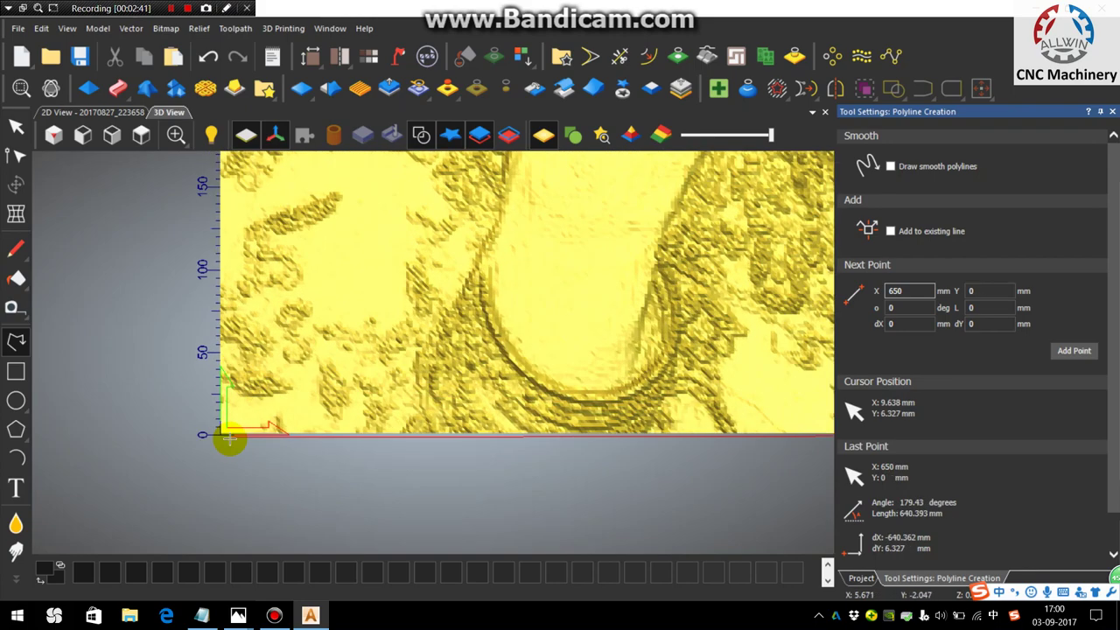
click(222, 435)
scroll(275, 268, down, 4)
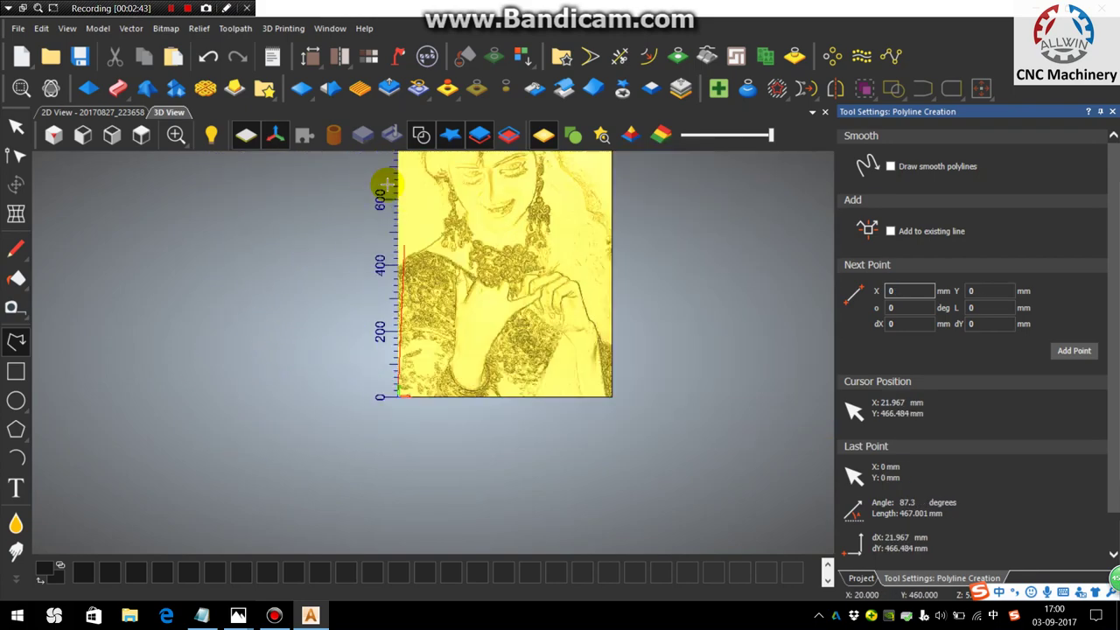
scroll(417, 182, up, 4)
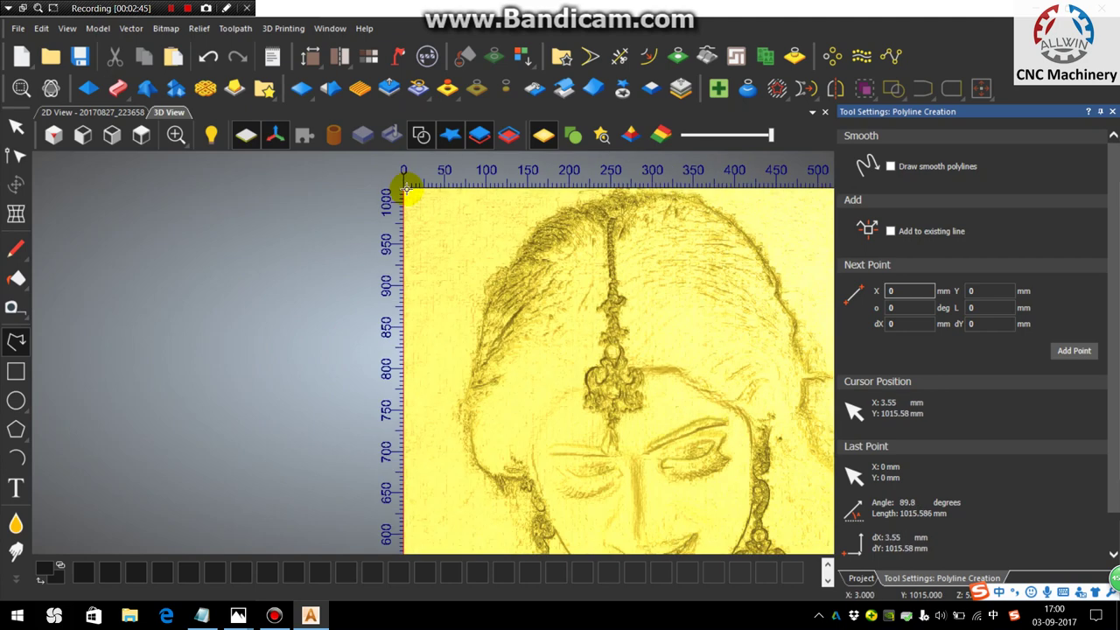
key(Escape)
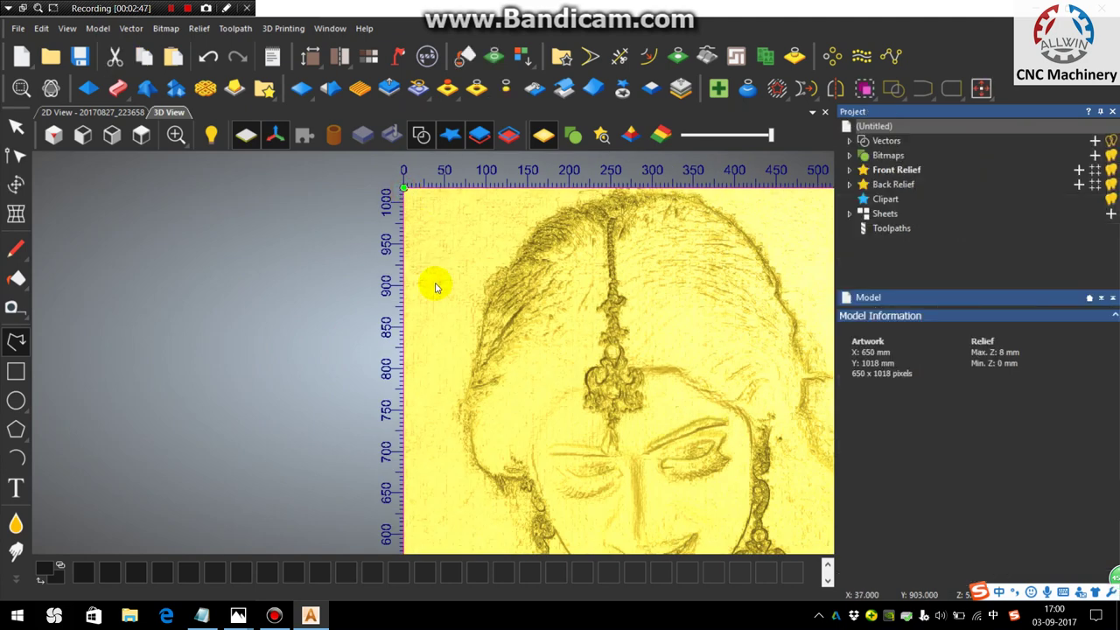
Try to trace the left side of the woman's hair from the crown downward with a smooth polyline.
click(16, 343)
click(890, 167)
scroll(612, 363, up, 2)
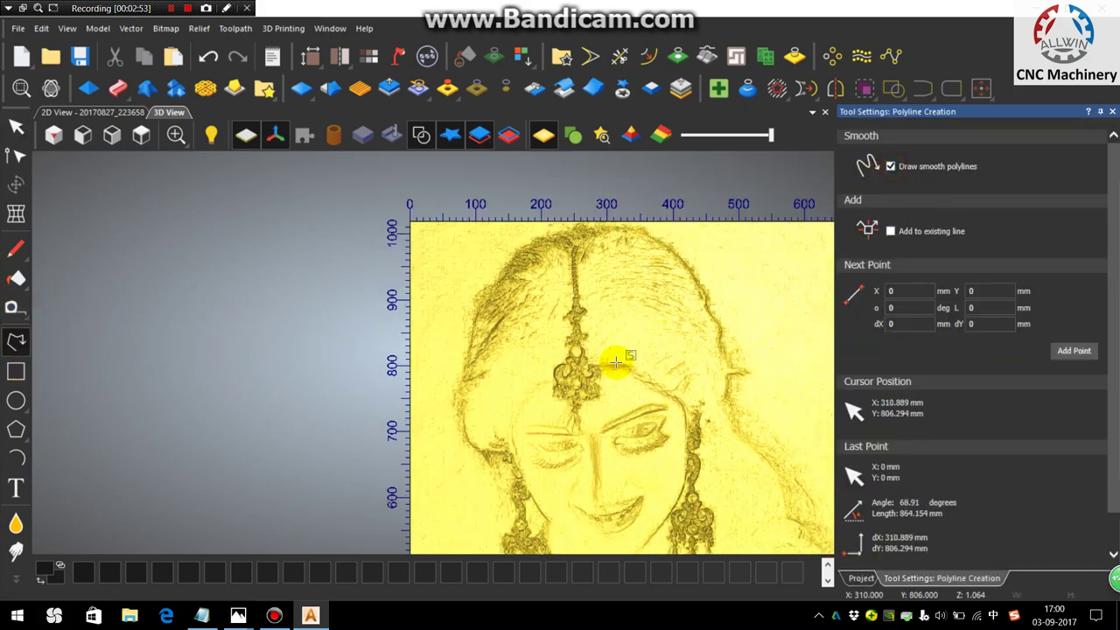
scroll(503, 210, down, 2)
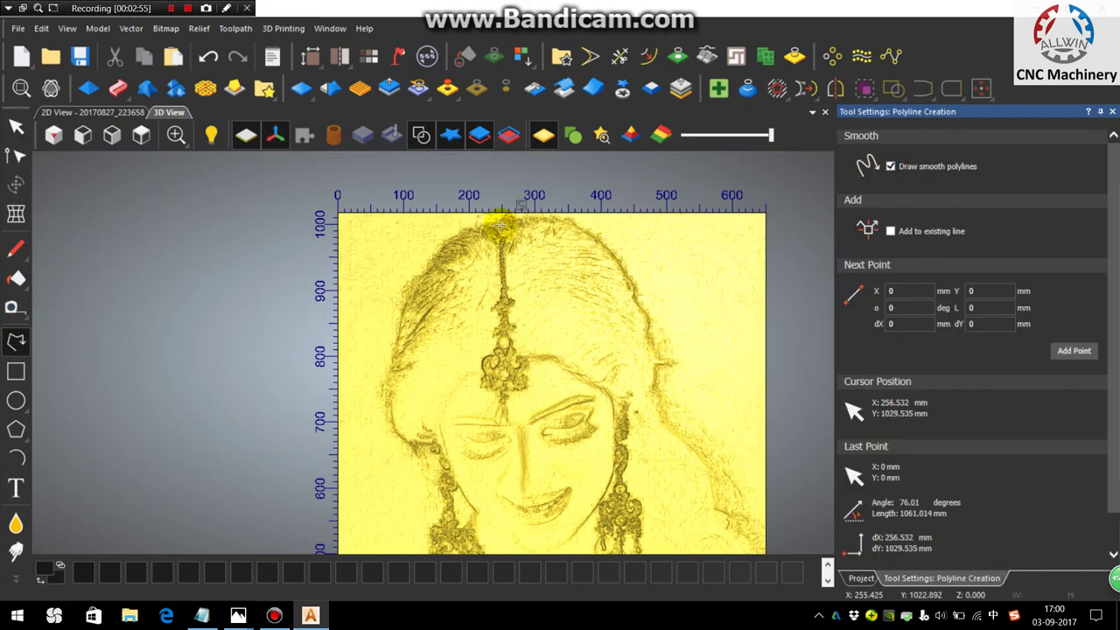
scroll(500, 220, up, 4)
click(459, 224)
click(369, 252)
click(320, 284)
click(282, 339)
click(243, 413)
click(216, 449)
scroll(219, 451, down, 3)
scroll(348, 476, up, 3)
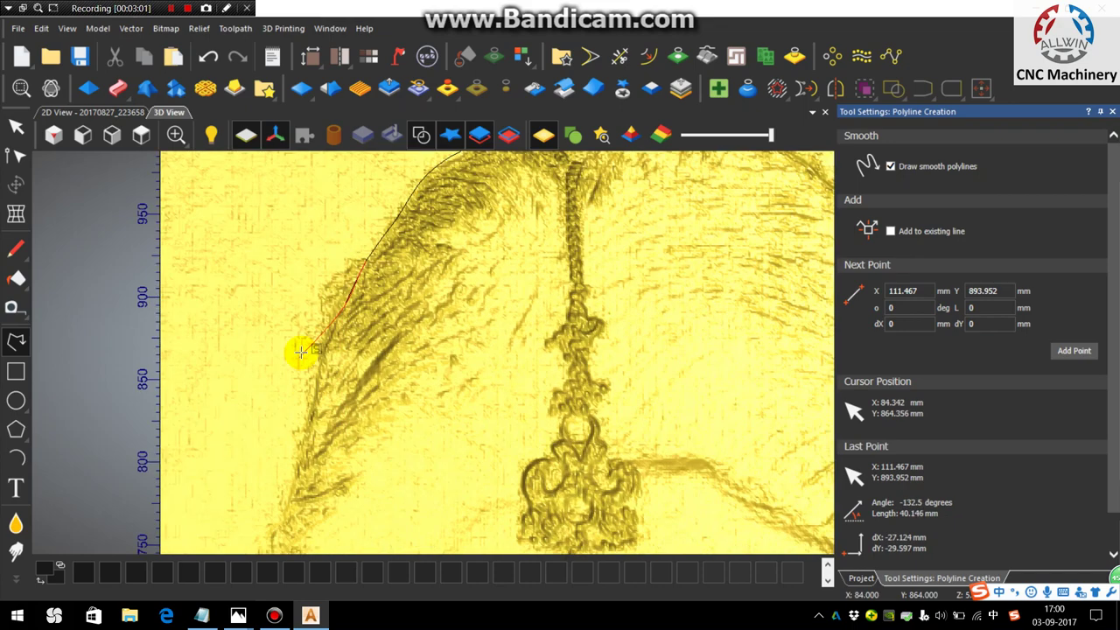
click(312, 420)
click(303, 456)
scroll(472, 393, down, 3)
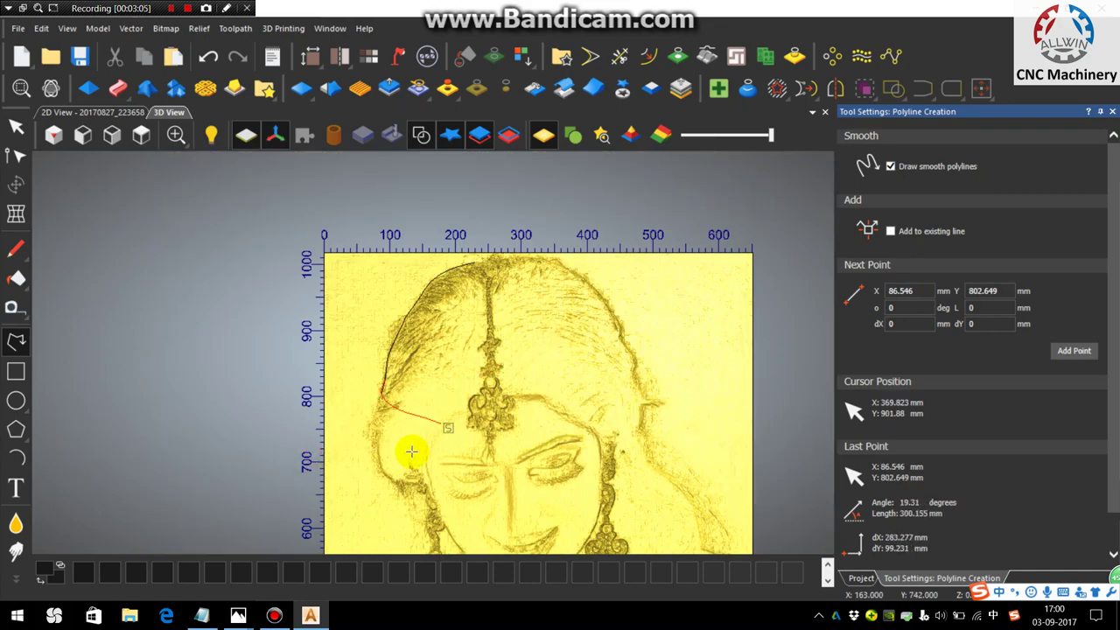
scroll(367, 437, up, 5)
click(382, 400)
click(369, 490)
scroll(377, 498, down, 5)
key(Escape)
click(565, 403)
Import the vector file photo engrave.eps onto the current layer as the portrait's outlines.
click(131, 29)
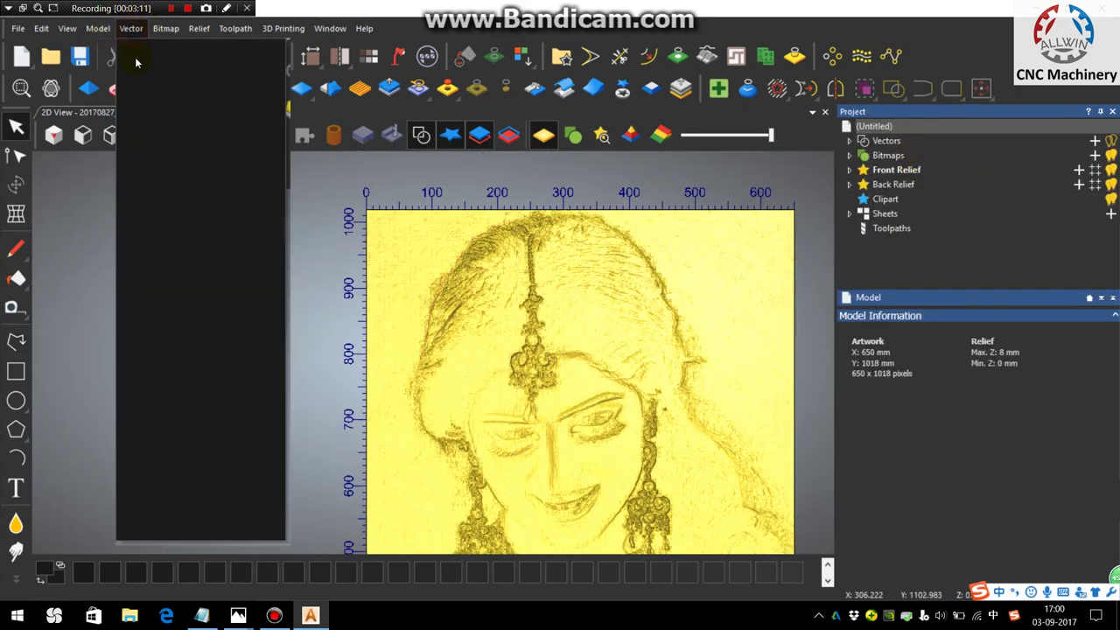
click(174, 54)
click(200, 132)
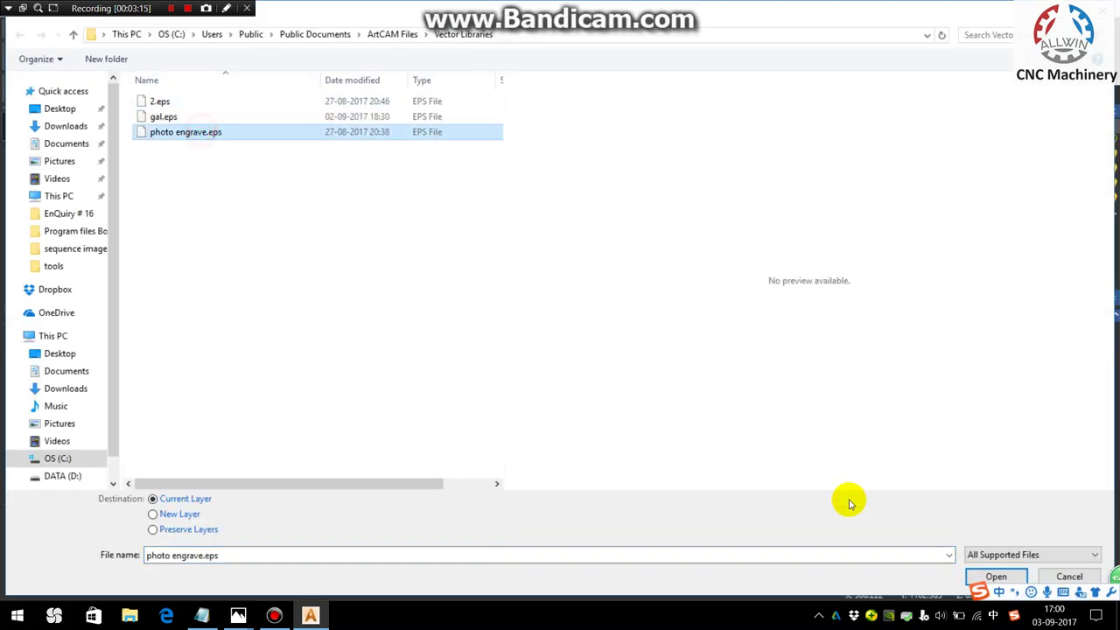
click(996, 577)
scroll(500, 429, up, 6)
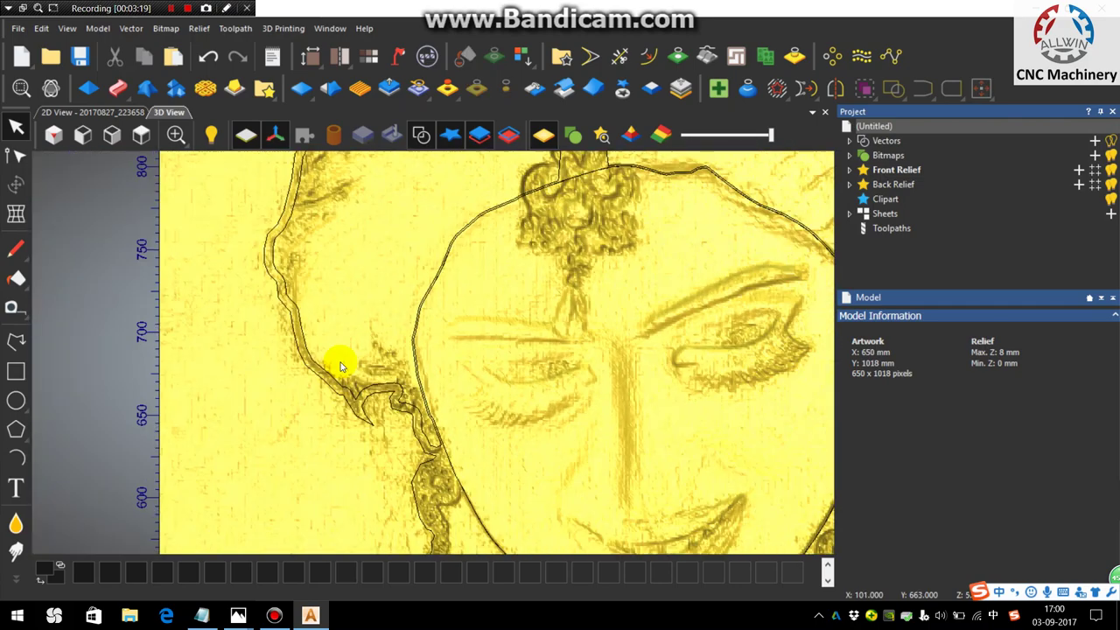
Examine how the imported outlines follow the relief's hair, veil, face and hands, from above and at an angle.
scroll(343, 363, up, 3)
scroll(482, 321, down, 5)
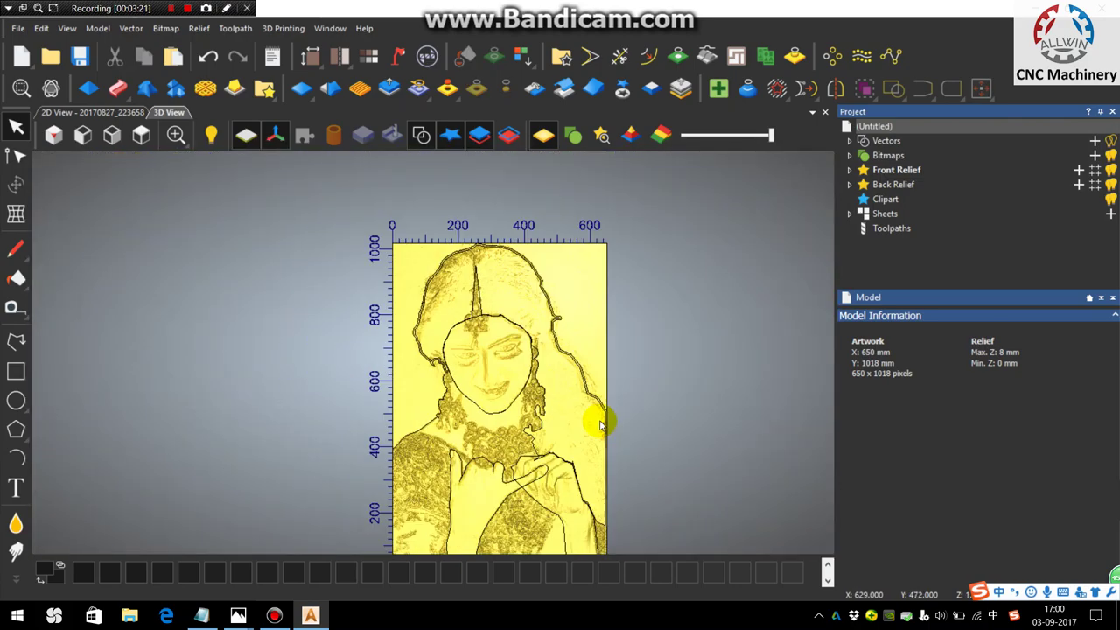
scroll(600, 425, up, 2)
scroll(442, 481, down, 3)
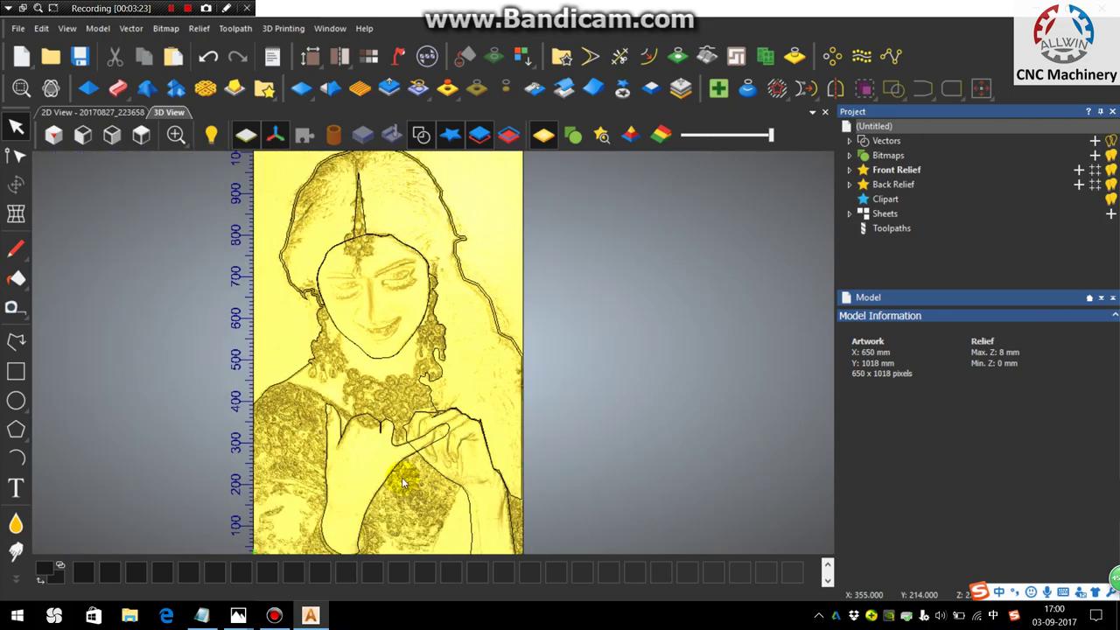
scroll(345, 400, up, 3)
scroll(320, 278, down, 2)
scroll(320, 278, up, 2)
drag(387, 312, 288, 228)
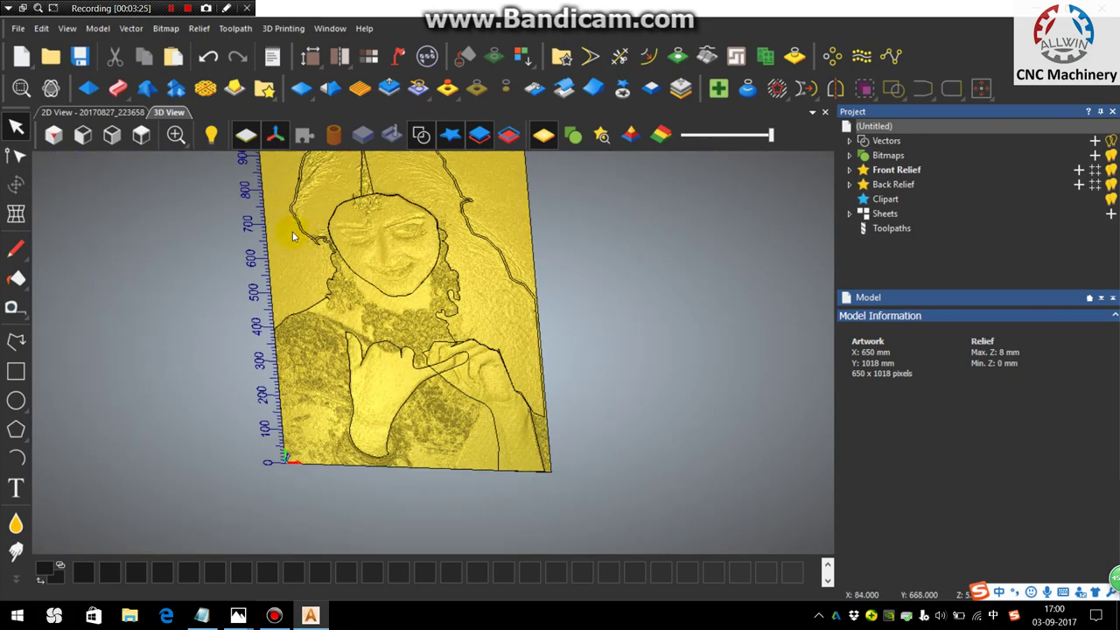
scroll(370, 208, up, 3)
scroll(489, 322, down, 2)
scroll(468, 241, up, 4)
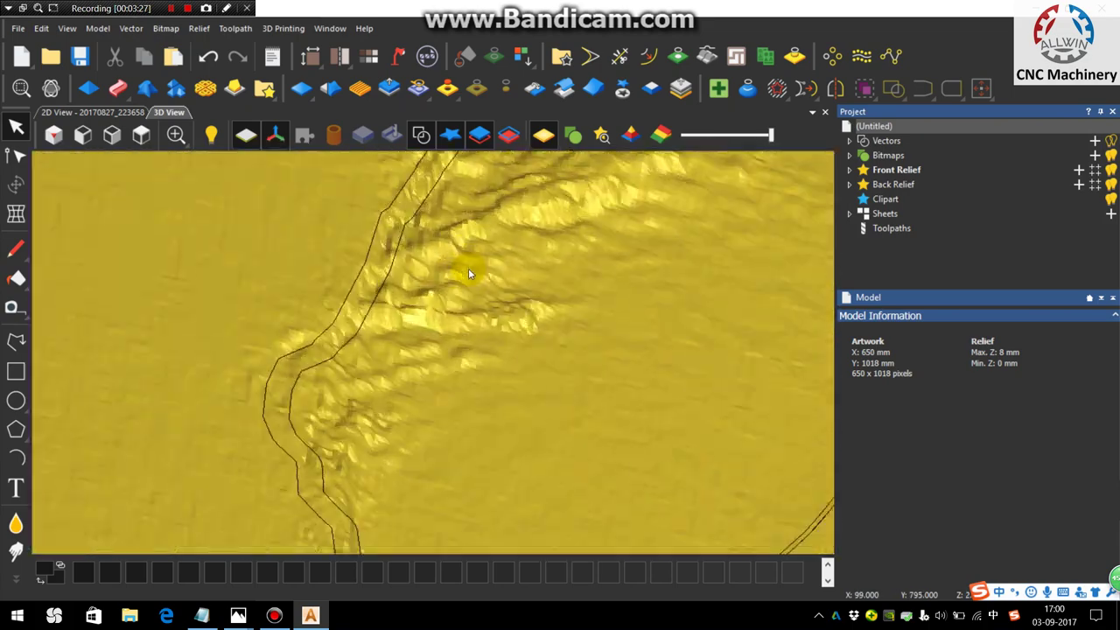
scroll(399, 433, down, 2)
scroll(399, 433, up, 1)
scroll(423, 413, down, 2)
scroll(316, 376, up, 2)
scroll(475, 365, down, 2)
scroll(567, 375, down, 2)
scroll(566, 375, up, 3)
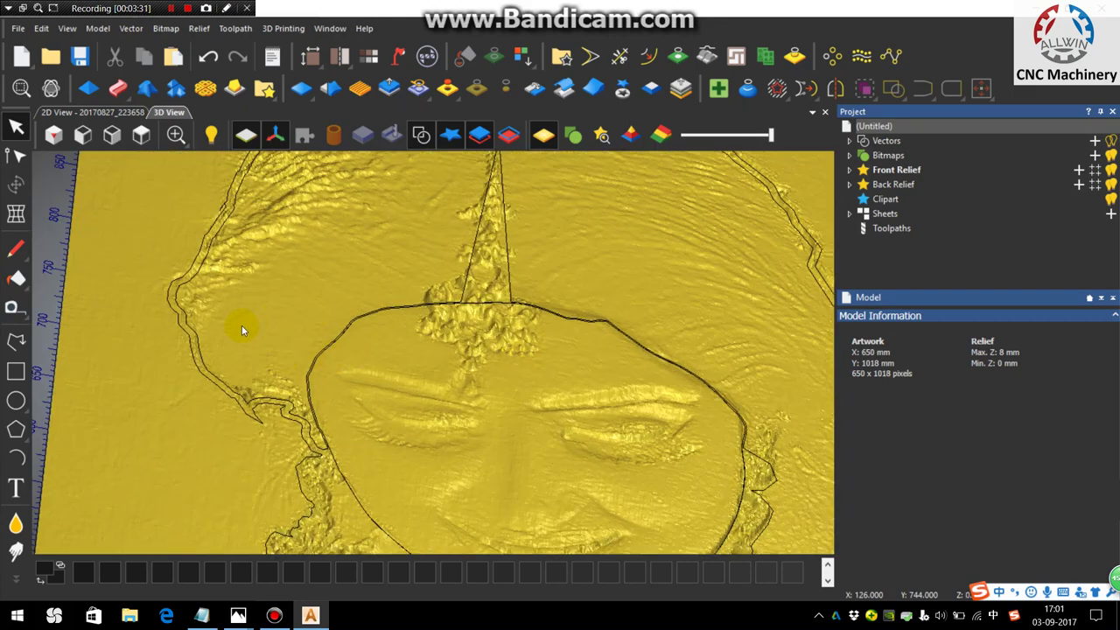
Ungroup all of the imported portrait outlines into separate vectors.
scroll(218, 350, down, 3)
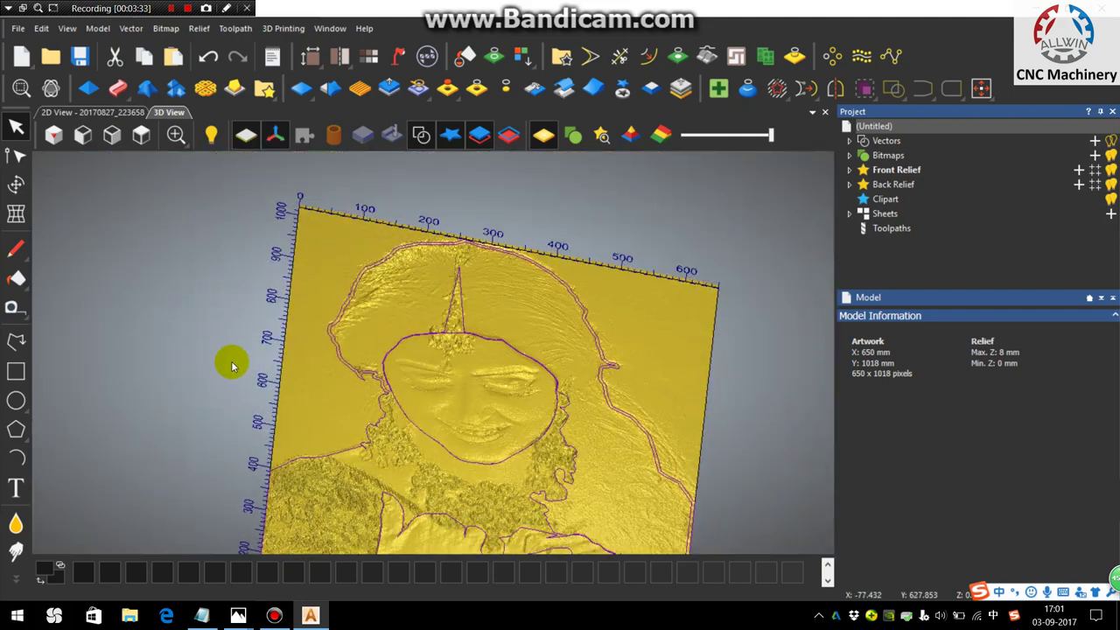
right_click(351, 365)
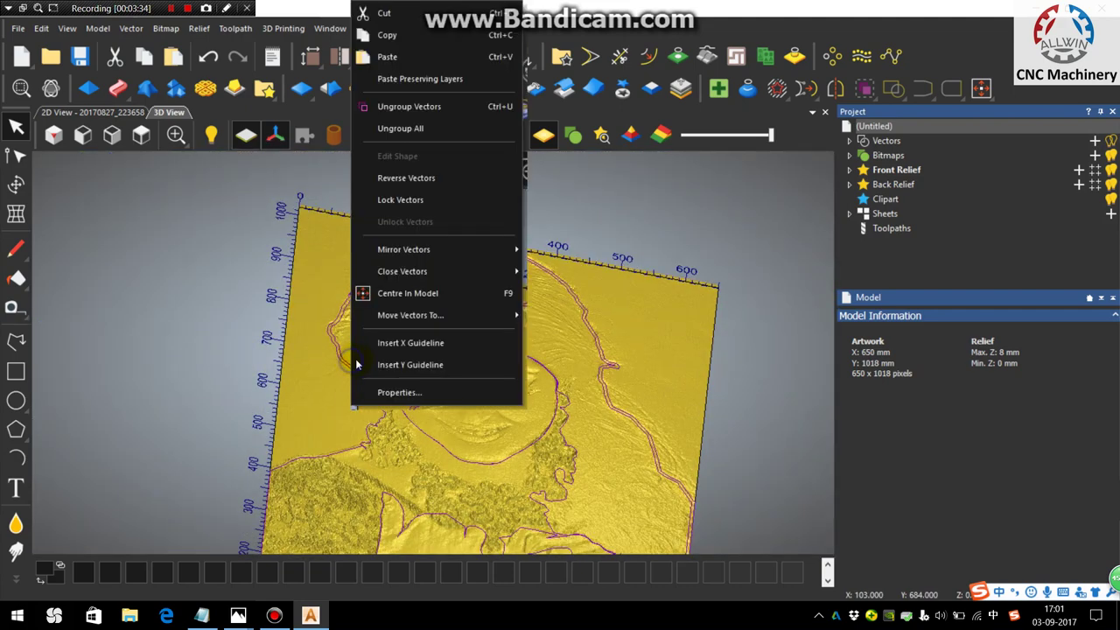
click(438, 128)
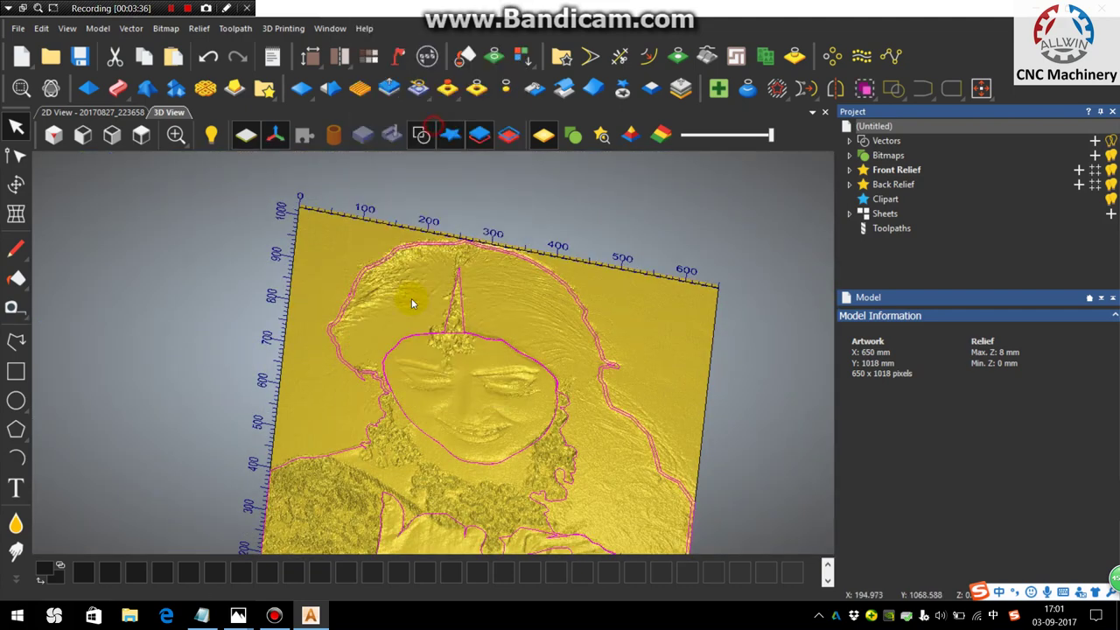
Draw a short smooth polyline about 10 mm wide across the relief's left edge near Y 392, where the shoulder outline ends.
click(141, 134)
scroll(345, 368, up, 5)
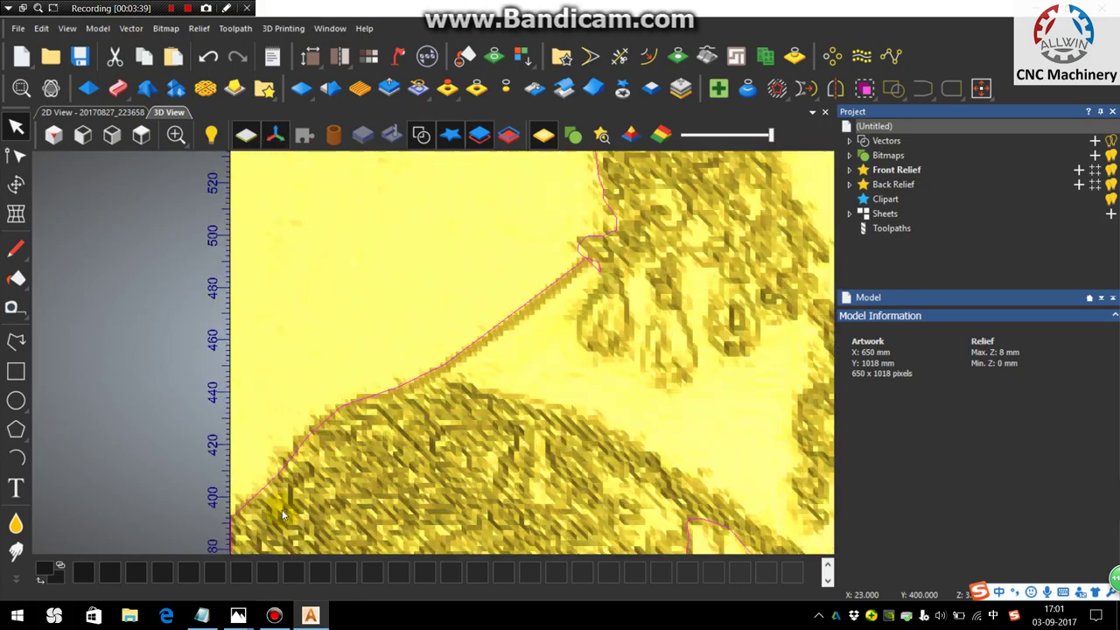
scroll(333, 380, up, 10)
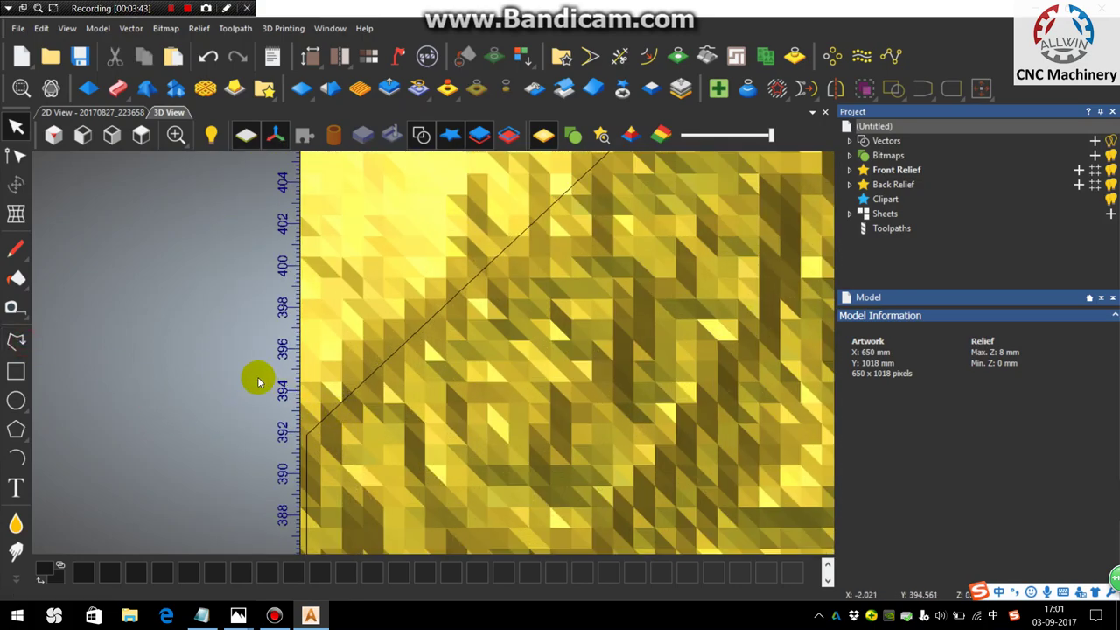
click(16, 343)
click(248, 383)
click(453, 494)
right_click(453, 494)
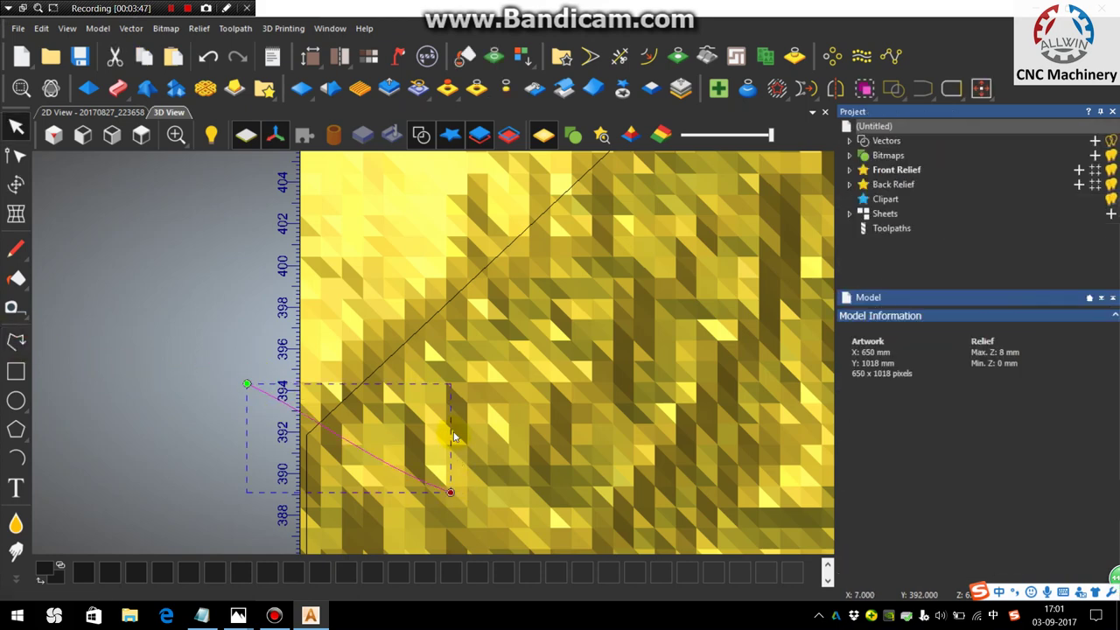
Draw a short smooth polyline about 15 mm wide across the relief's right edge near Y 511, where the veil outlines end.
scroll(453, 435, down, 3)
click(16, 343)
scroll(707, 338, down, 3)
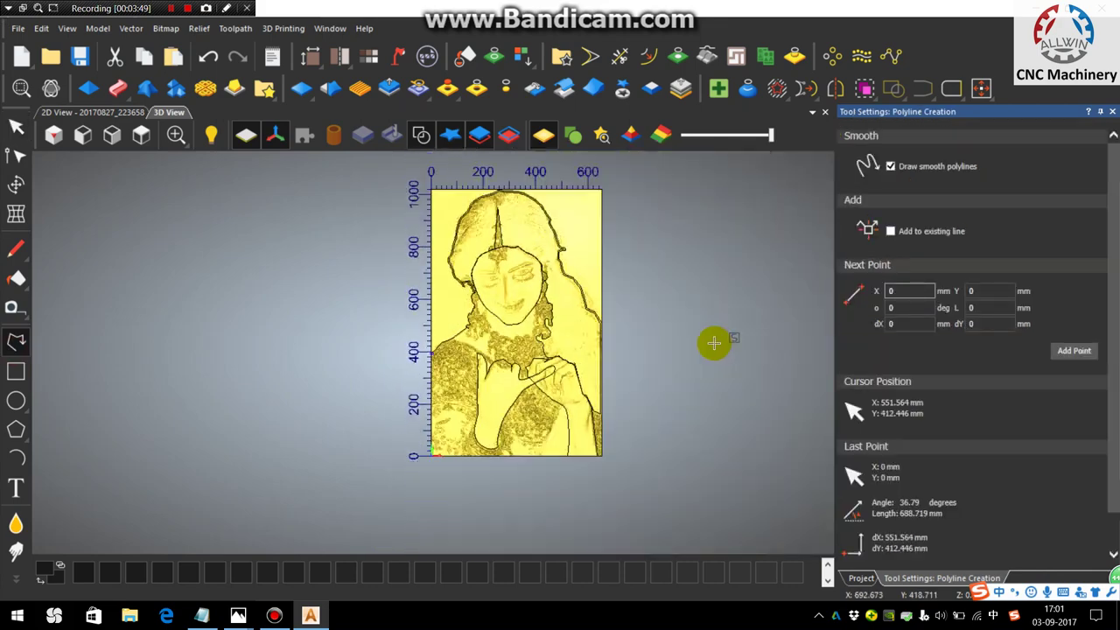
scroll(604, 309, up, 5)
click(583, 411)
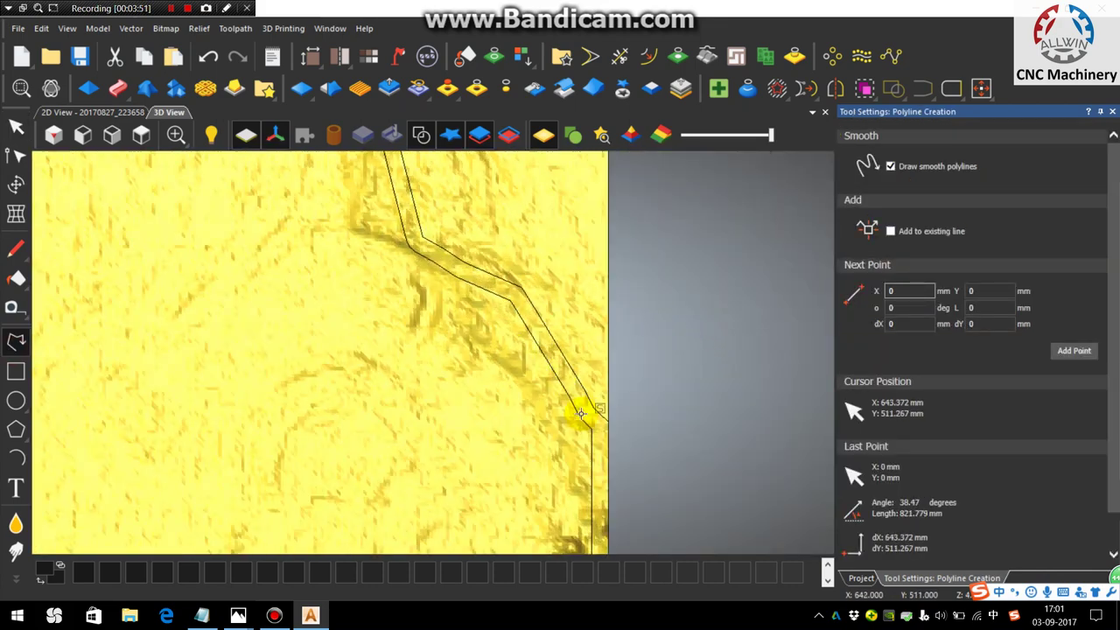
click(645, 388)
right_click(641, 386)
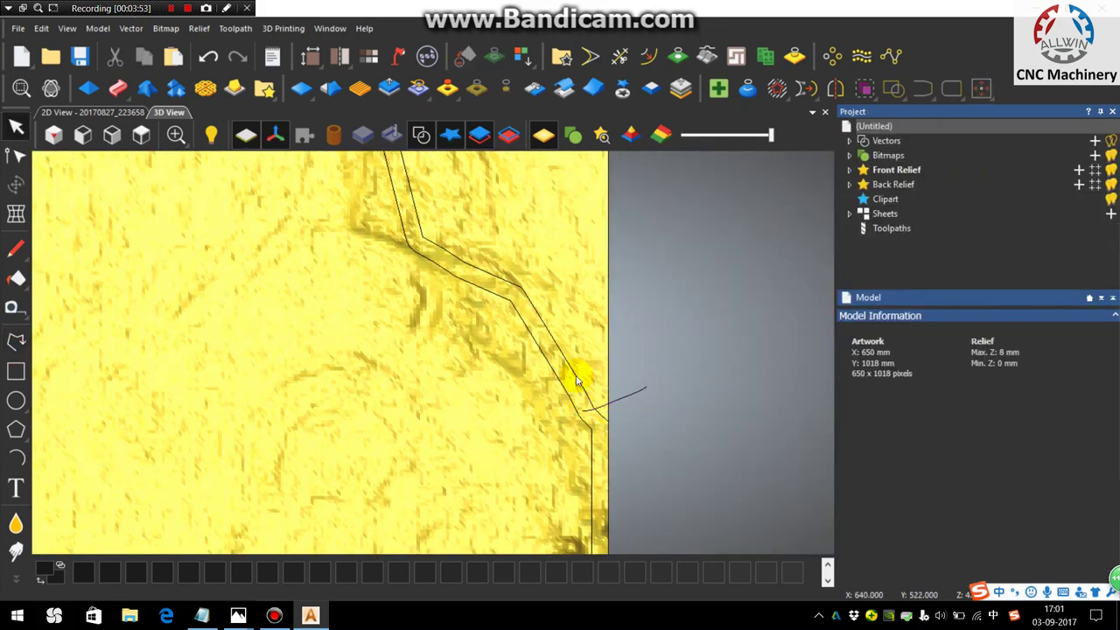
Combine the outer figure outline with the rectangular boundary into one closed outline around the background above the shoulders.
click(578, 375)
scroll(388, 376, down, 6)
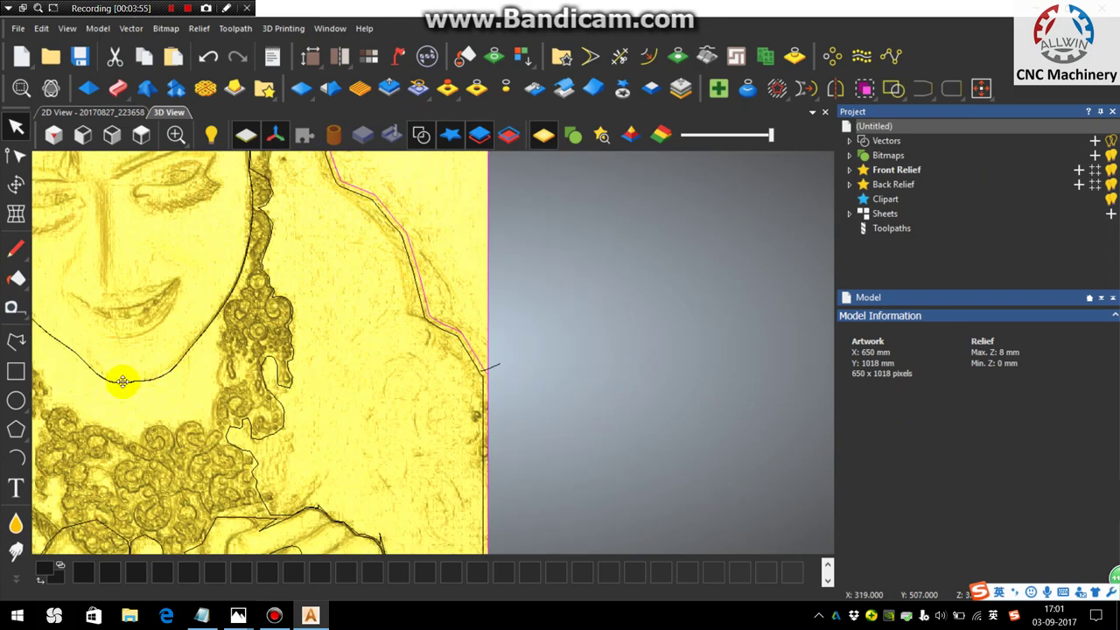
scroll(221, 388, up, 3)
scroll(221, 388, up, 2)
scroll(219, 476, down, 1)
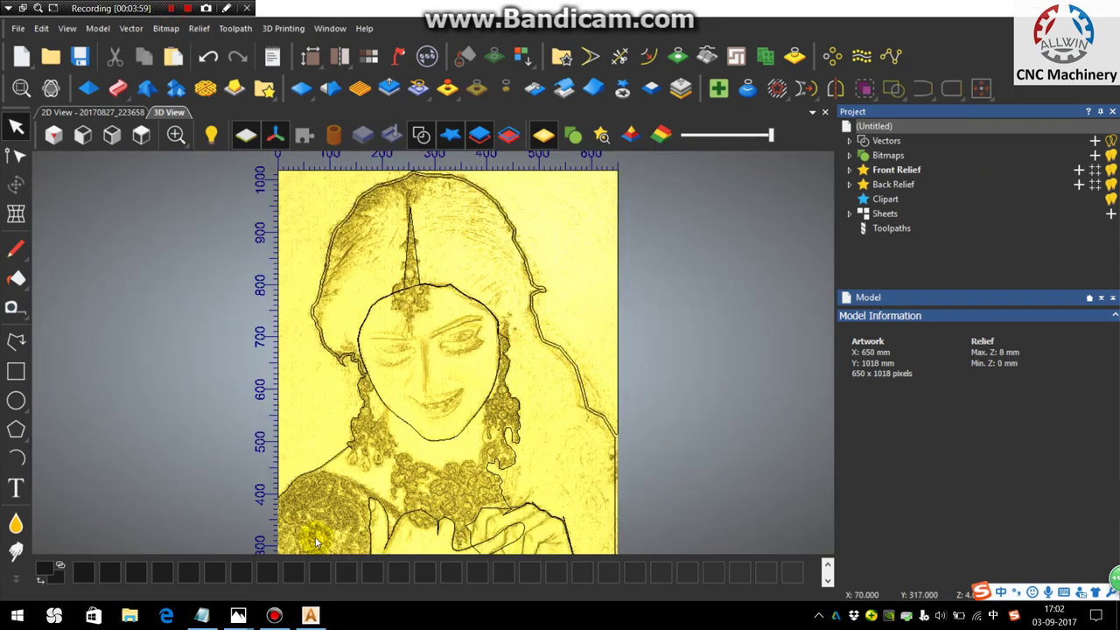
scroll(315, 543, up, 6)
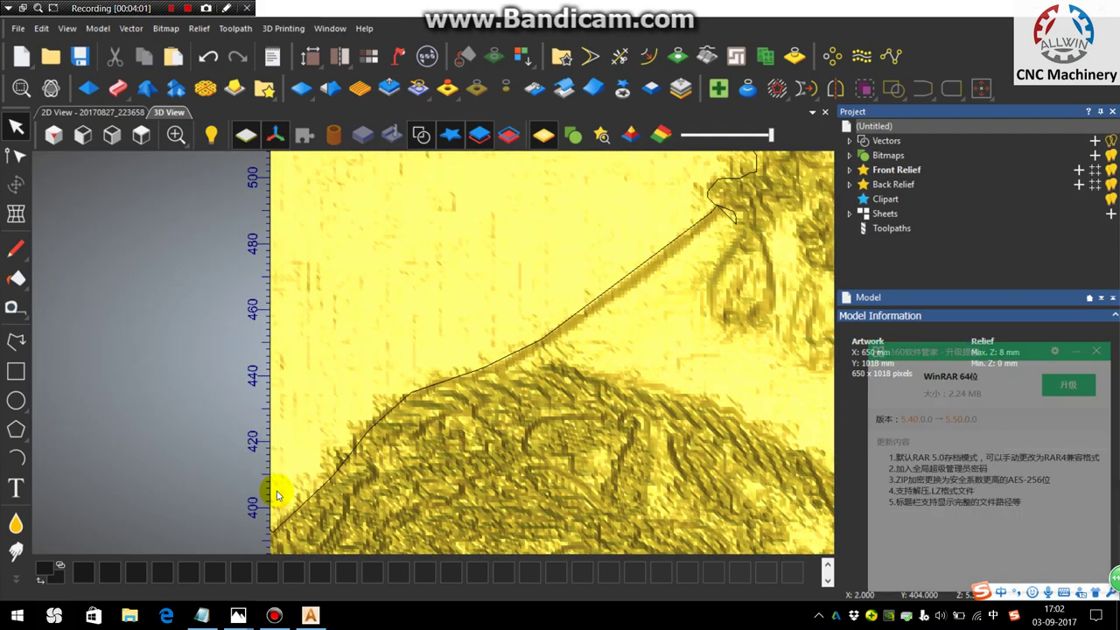
scroll(276, 495, down, 3)
scroll(312, 469, up, 4)
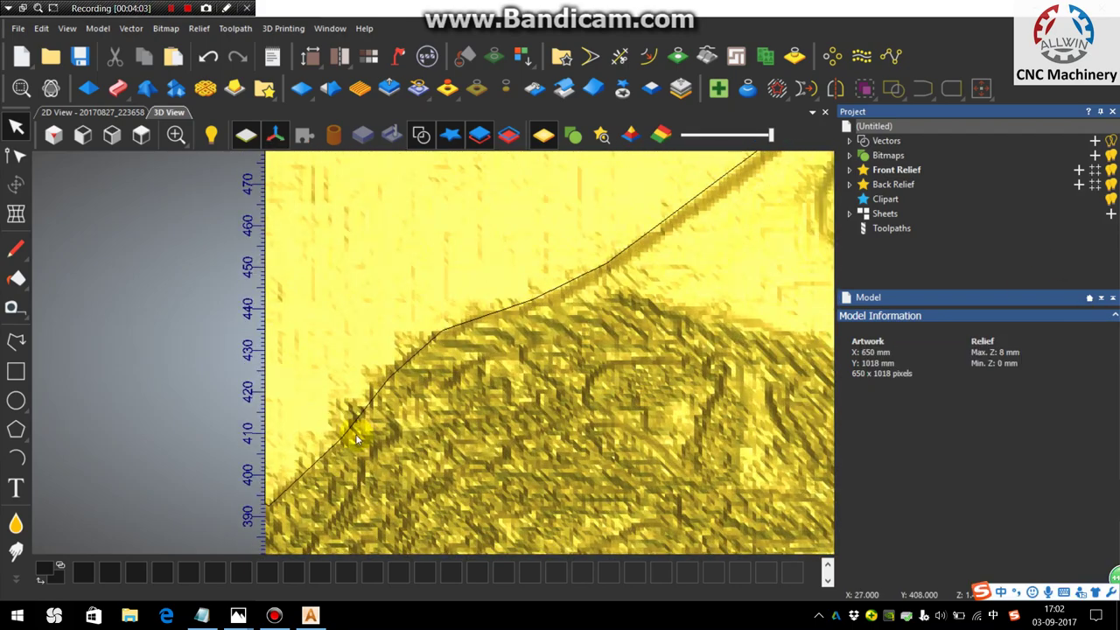
scroll(514, 267, down, 8)
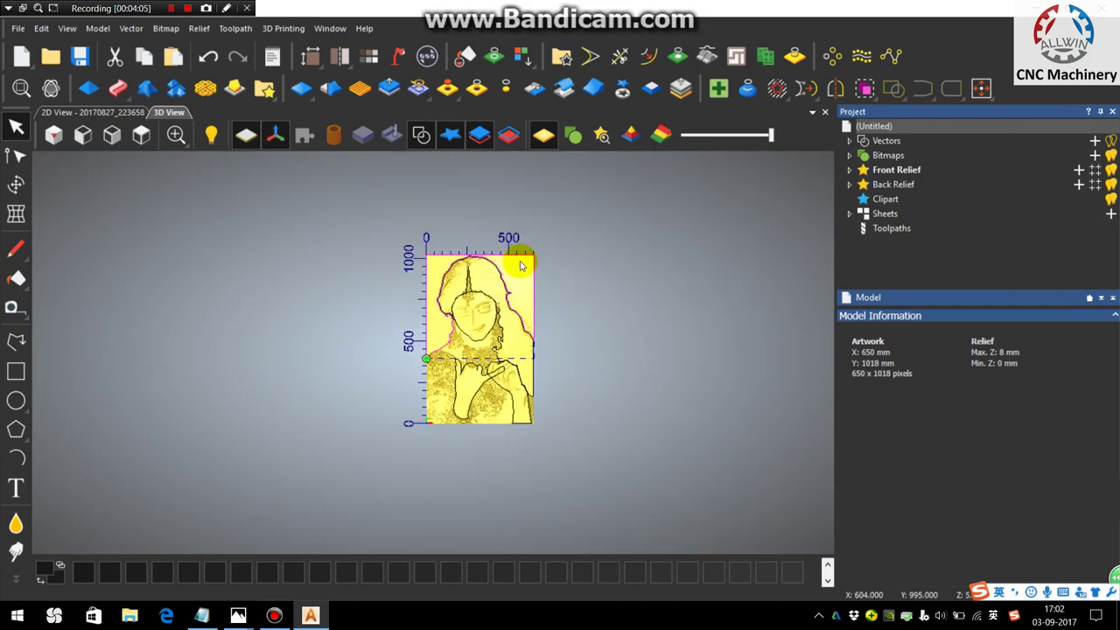
Select the background outline and fade the relief with a linear fade at 100% strength, from X 0 to X 650 at Y 705.201.
scroll(520, 265, up, 4)
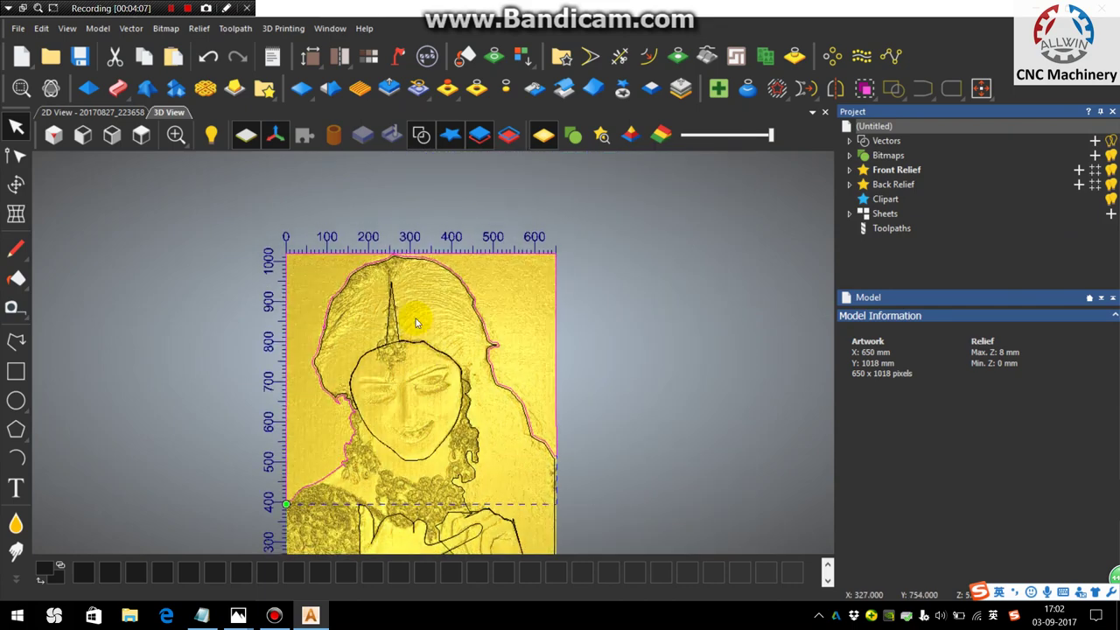
scroll(273, 374, up, 6)
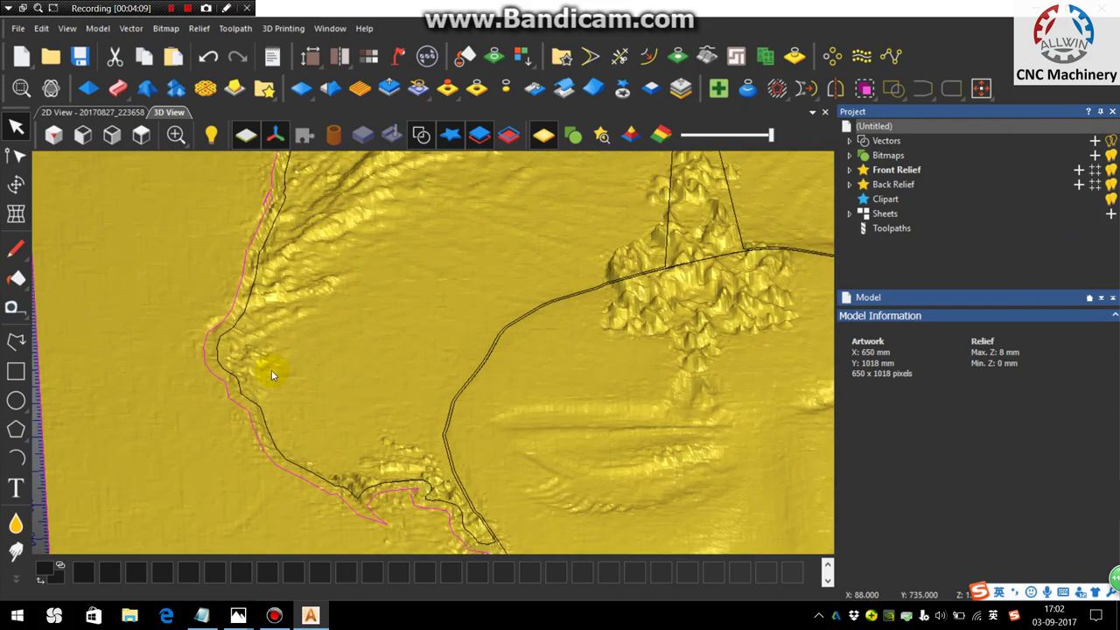
scroll(272, 374, down, 2)
click(341, 368)
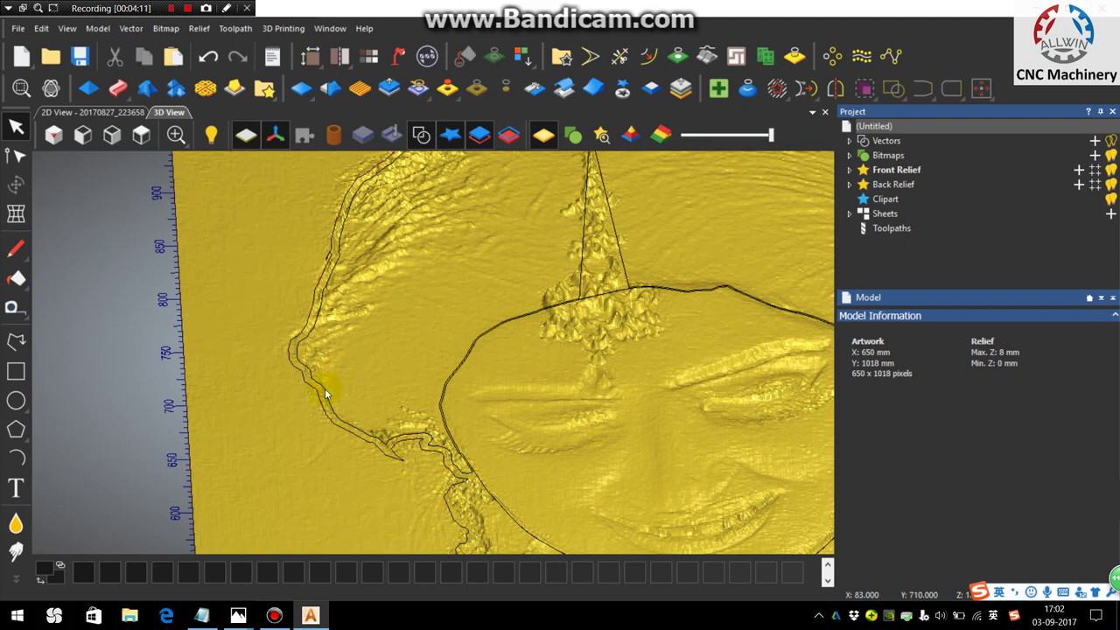
click(325, 399)
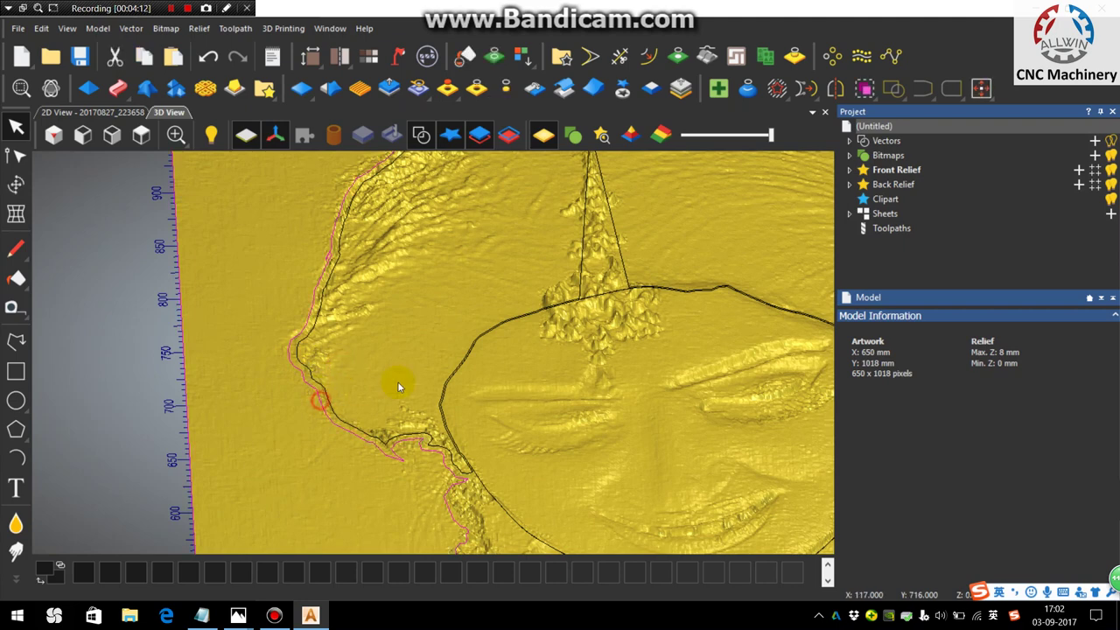
click(593, 87)
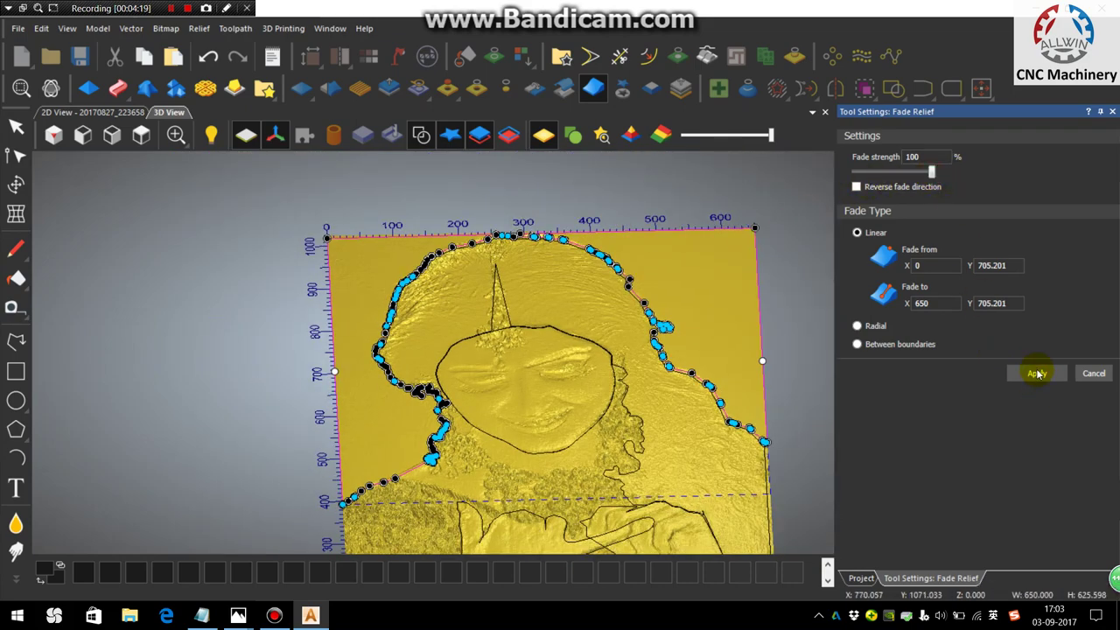
click(1112, 111)
Examine the faded background's edge along the hair and veil from several angles, ending with the view from above.
click(724, 322)
drag(608, 490, 748, 505)
scroll(760, 486, up, 6)
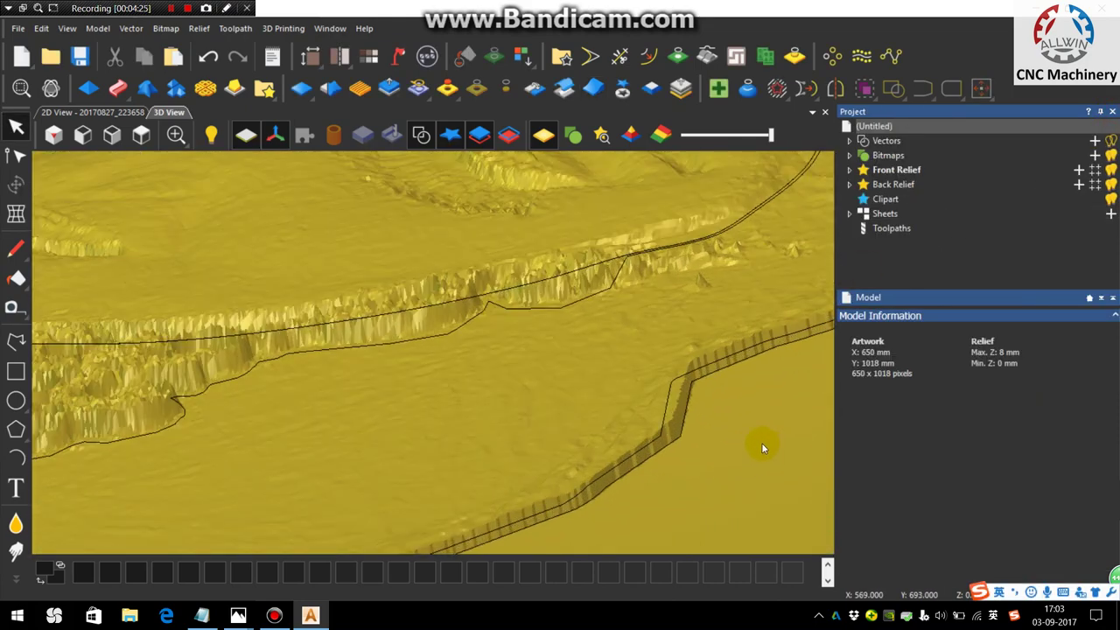
scroll(598, 308, down, 5)
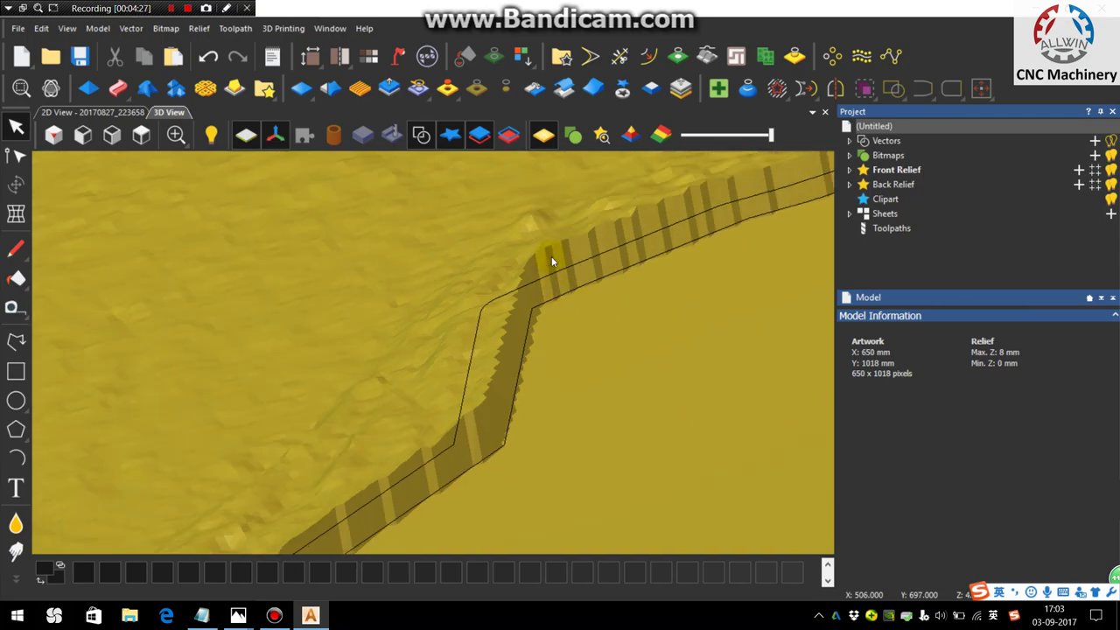
scroll(551, 317, down, 6)
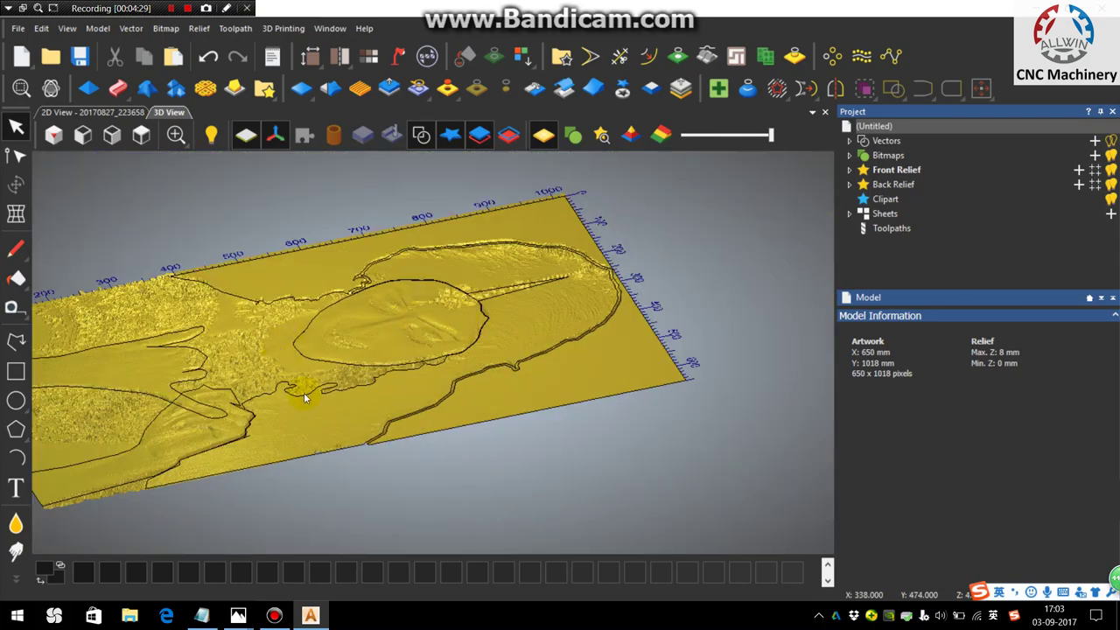
drag(317, 407, 245, 319)
scroll(171, 336, up, 5)
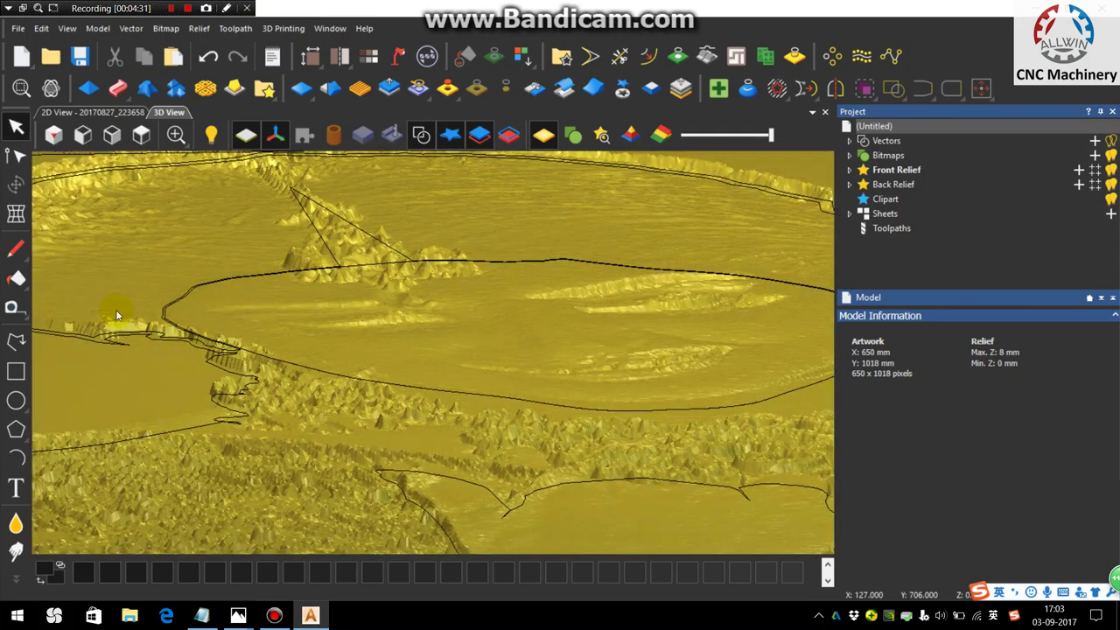
click(82, 136)
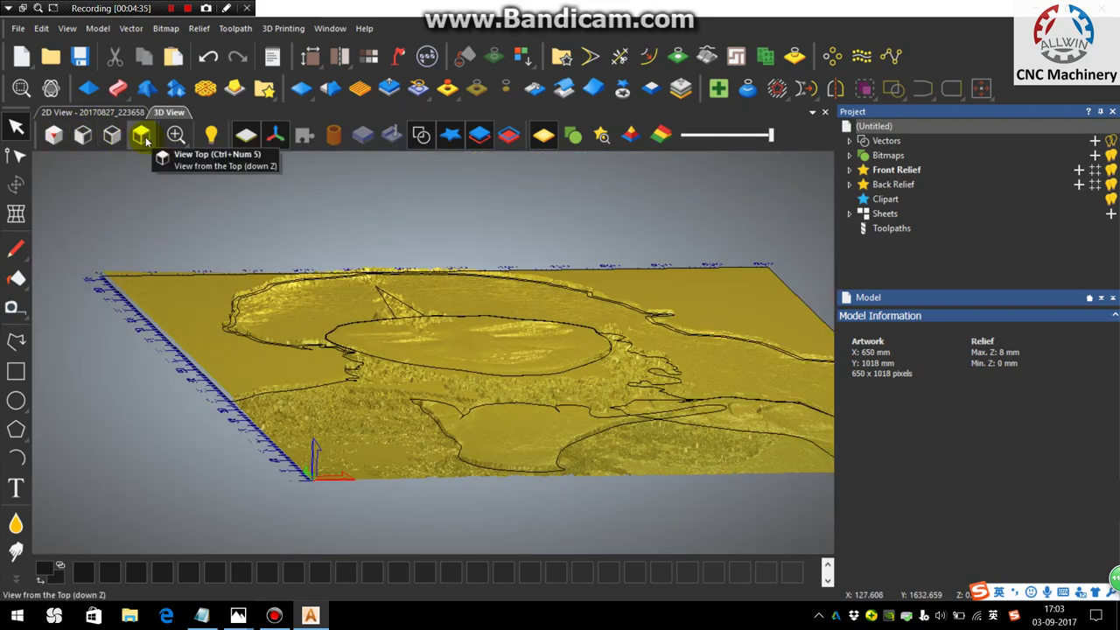
click(142, 142)
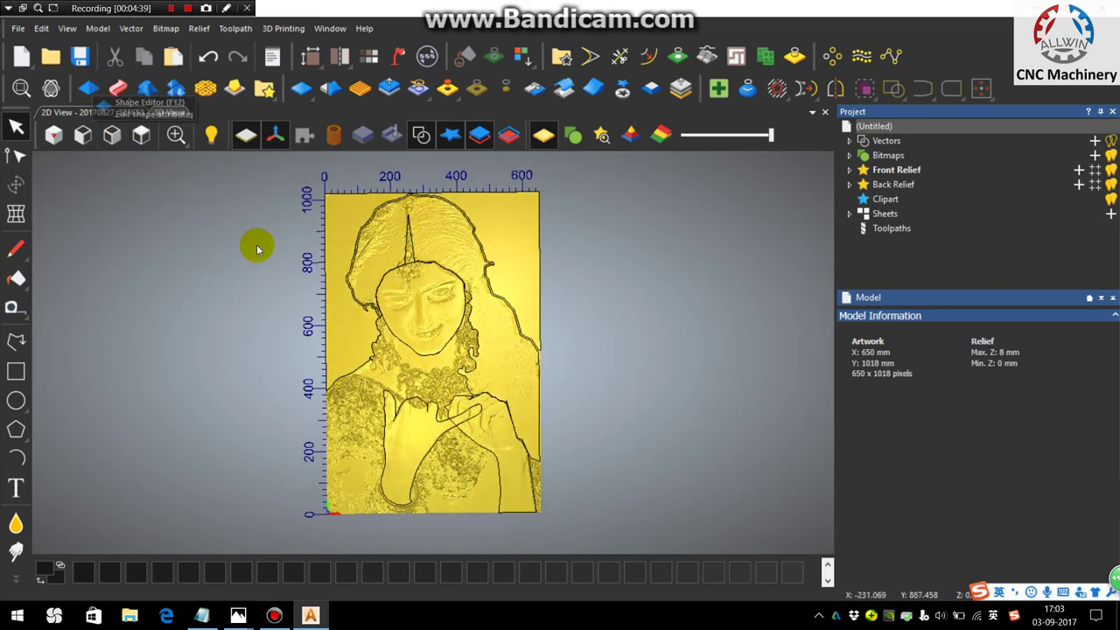
Select the hair and veil outline and give it a round profile in the Shape Editor.
scroll(333, 289, up, 5)
scroll(293, 320, down, 5)
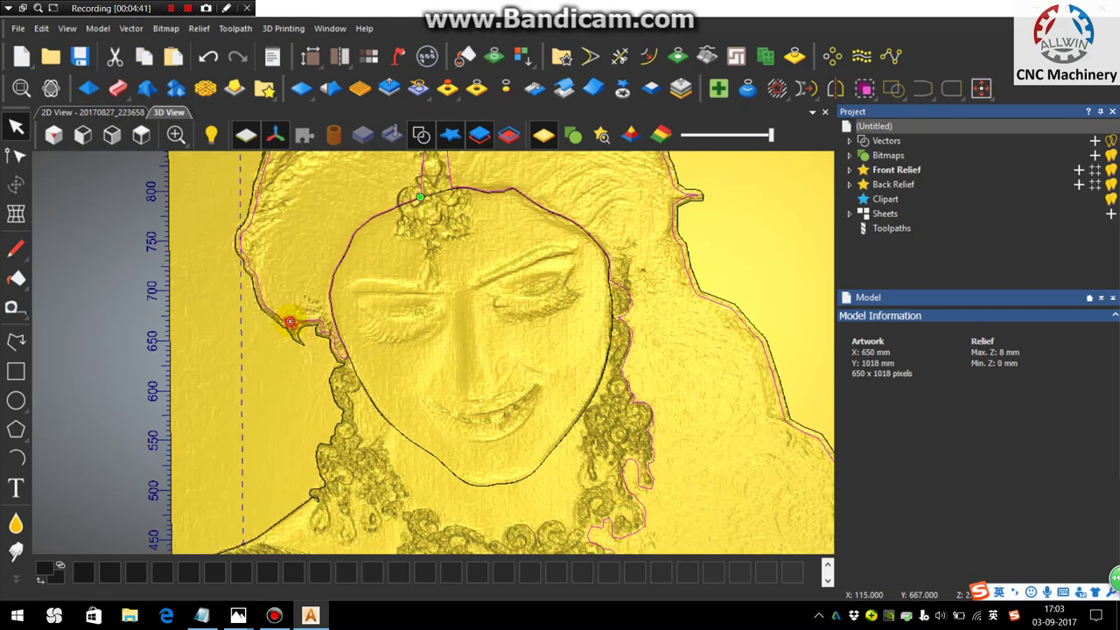
scroll(410, 282, up, 5)
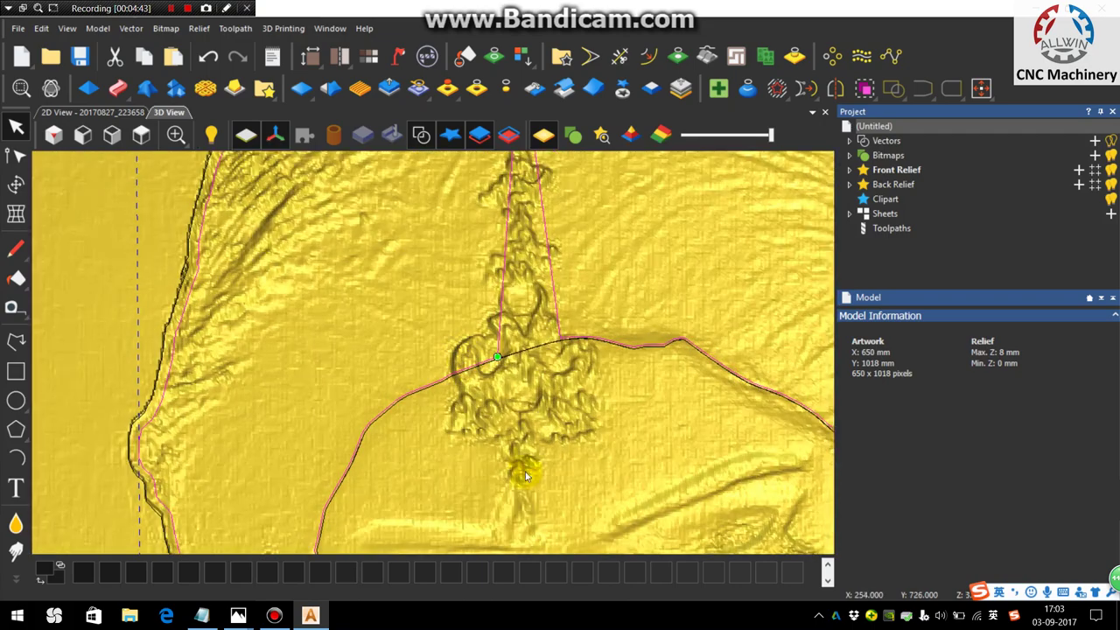
scroll(526, 465, down, 5)
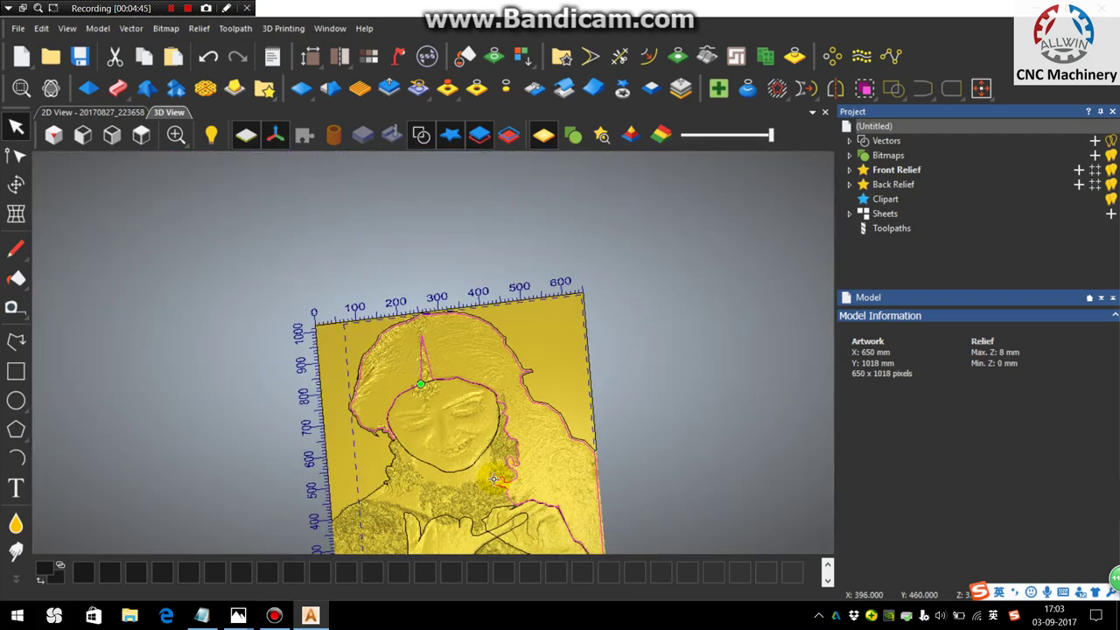
scroll(494, 478, up, 3)
scroll(315, 295, down, 2)
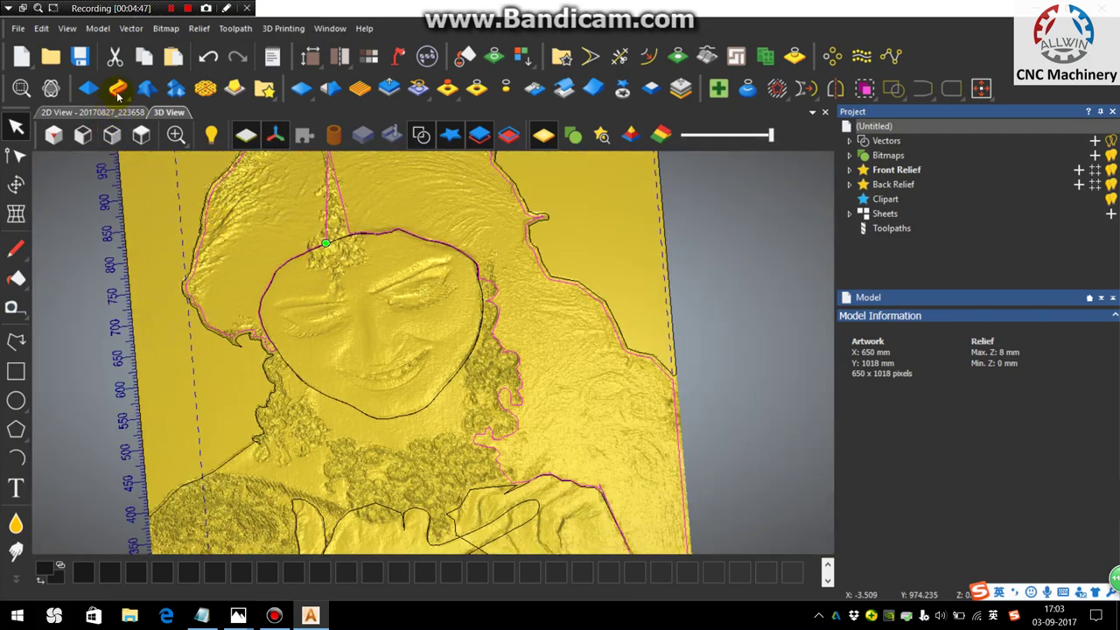
click(88, 90)
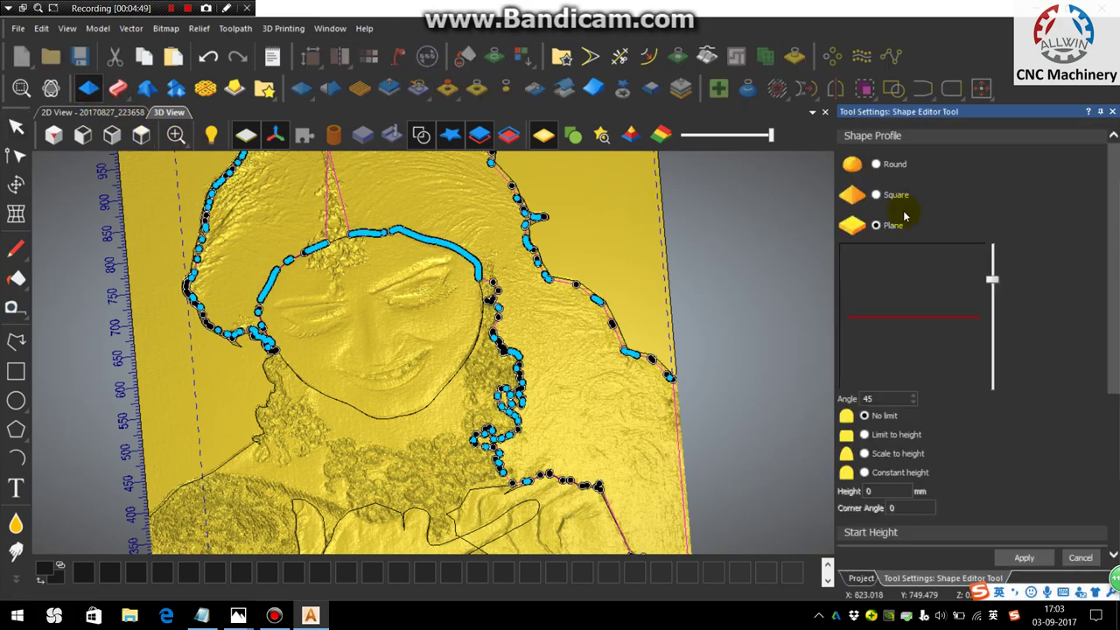
click(876, 166)
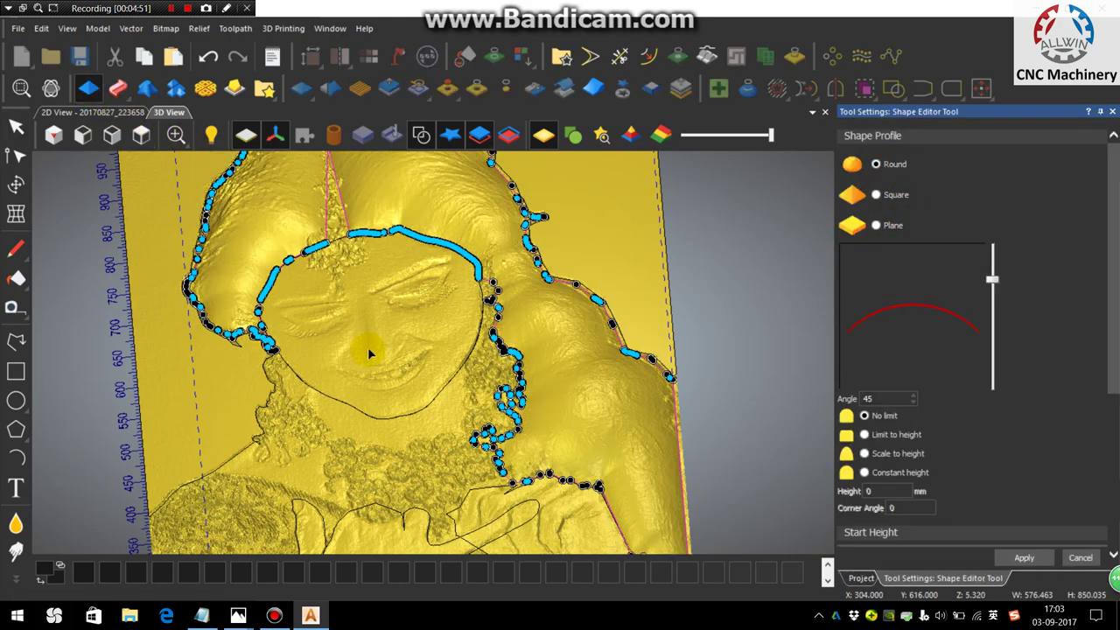
Limit the hair and veil shape's height to 4 mm and inspect the edge along the forehead.
scroll(290, 218, up, 4)
scroll(290, 218, down, 3)
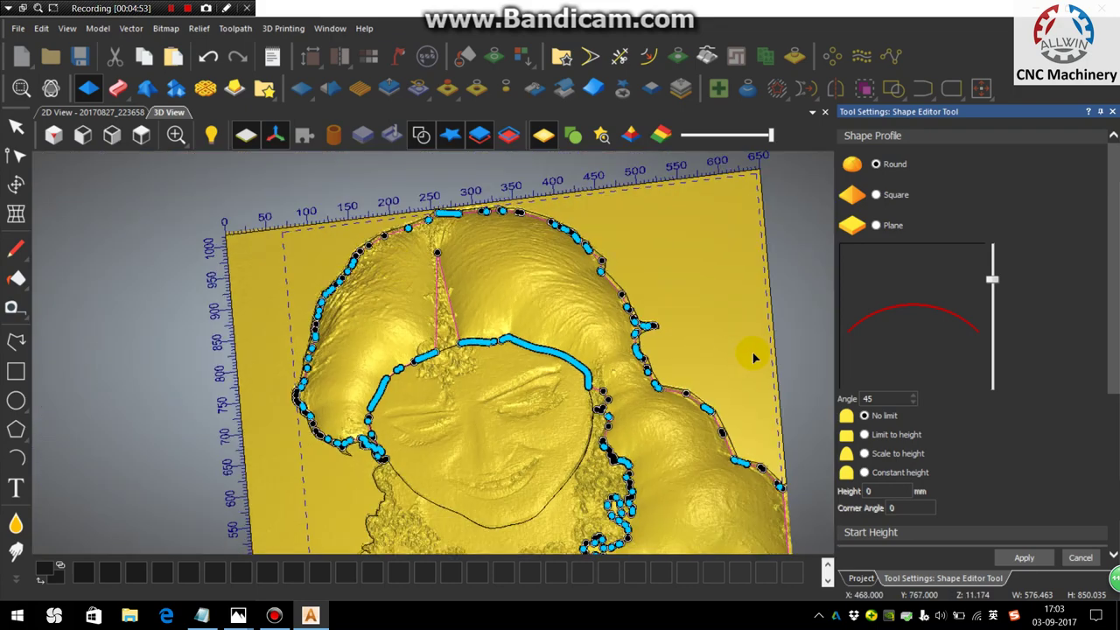
scroll(892, 407, down, 1)
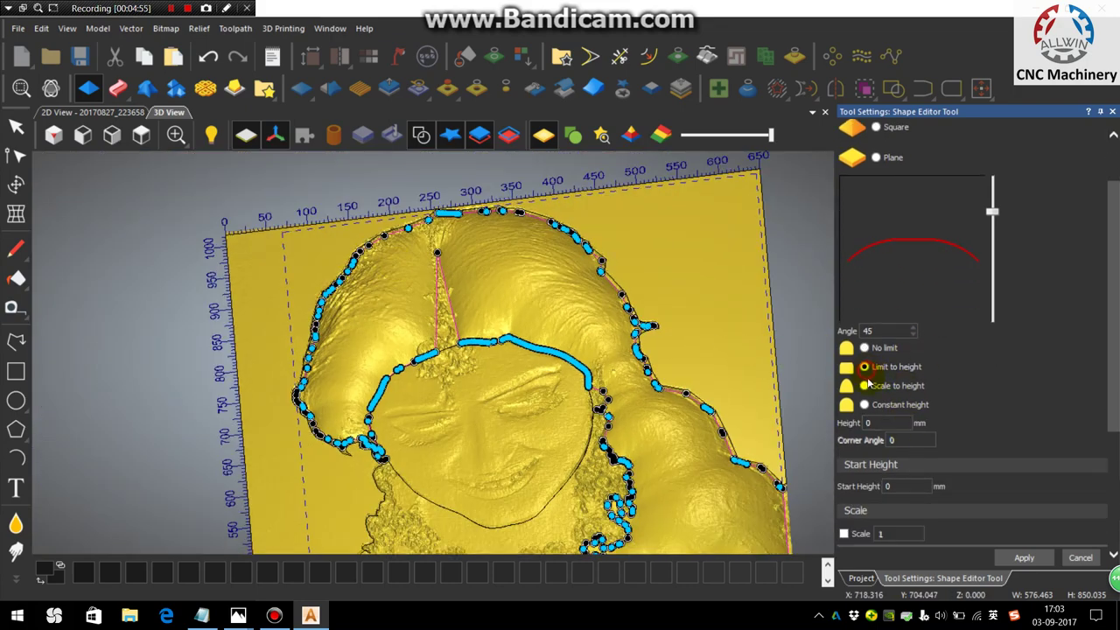
click(879, 424)
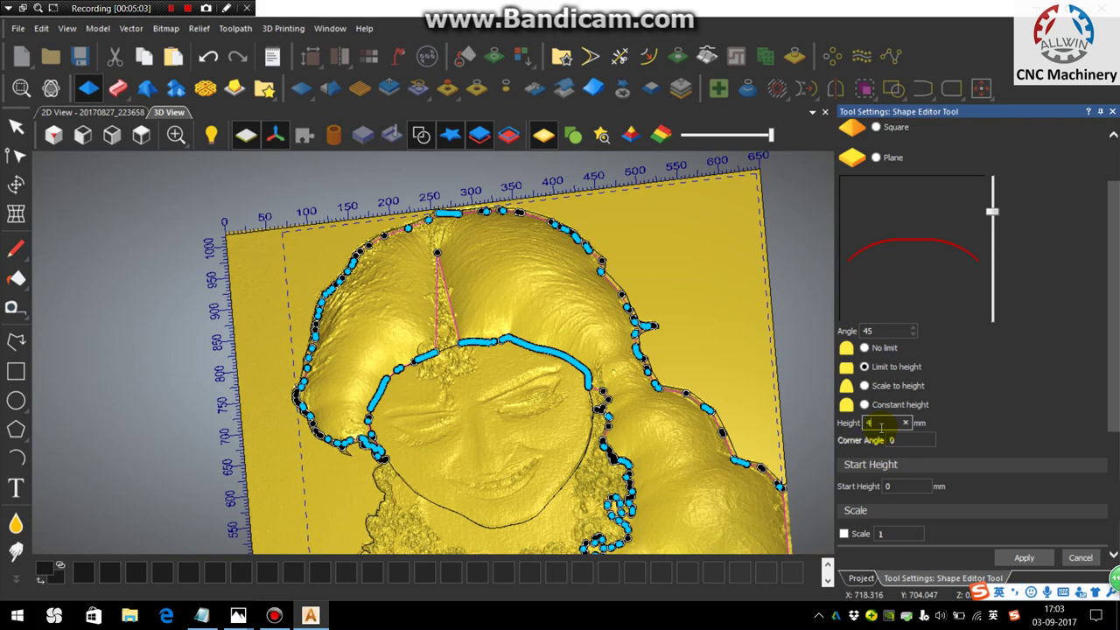
scroll(415, 359, up, 5)
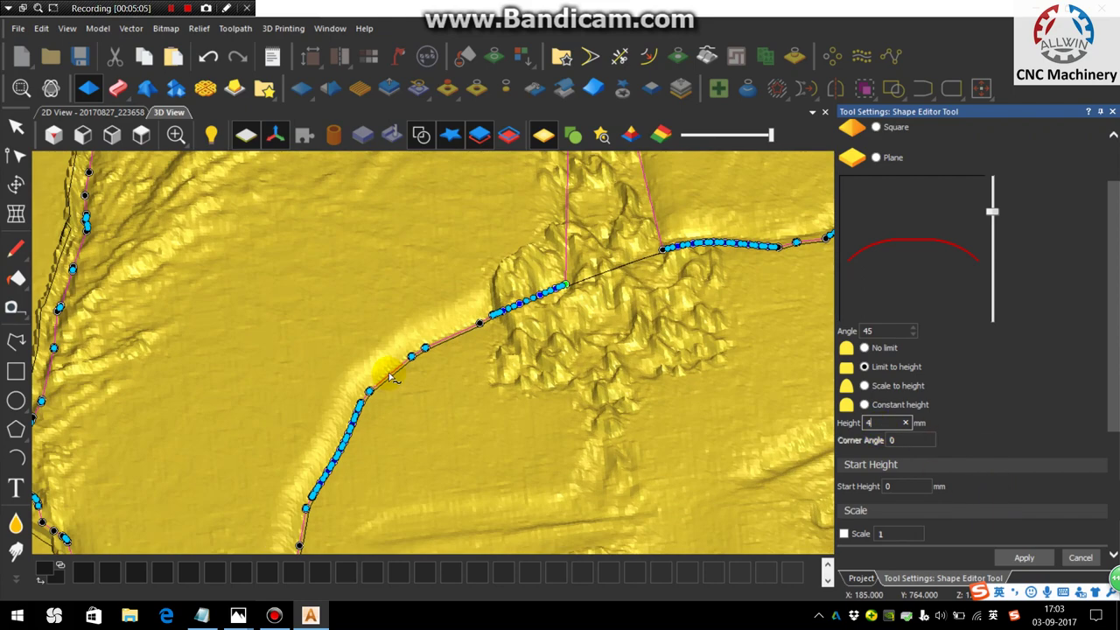
scroll(392, 378, down, 5)
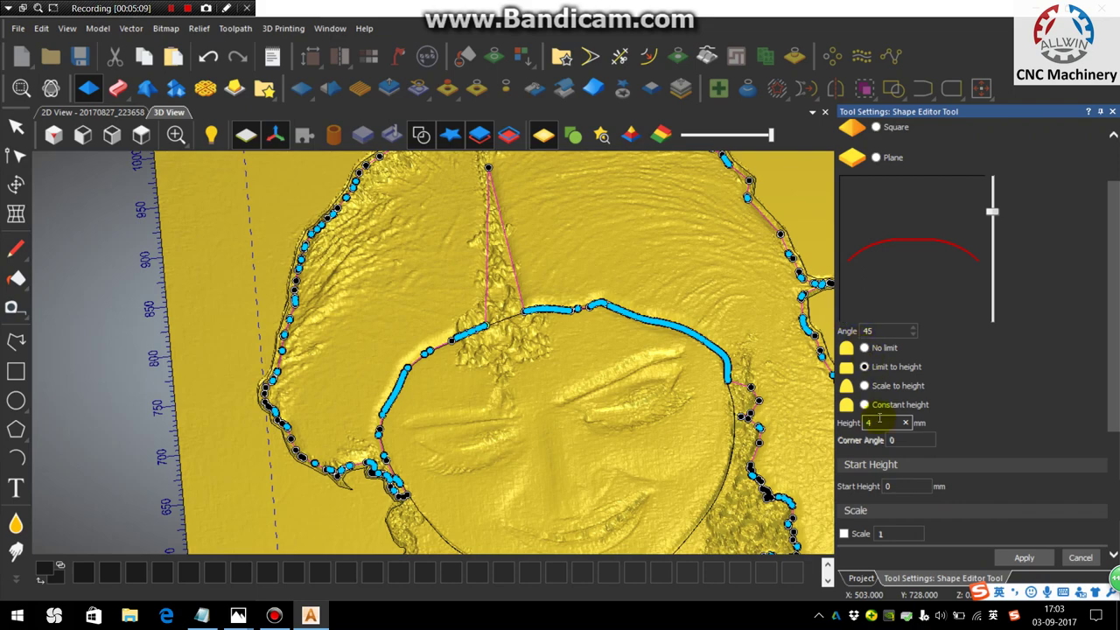
Compare the Add and Merge High combine modes on the hair and veil shape, and apply it with Merge High.
scroll(889, 444, down, 3)
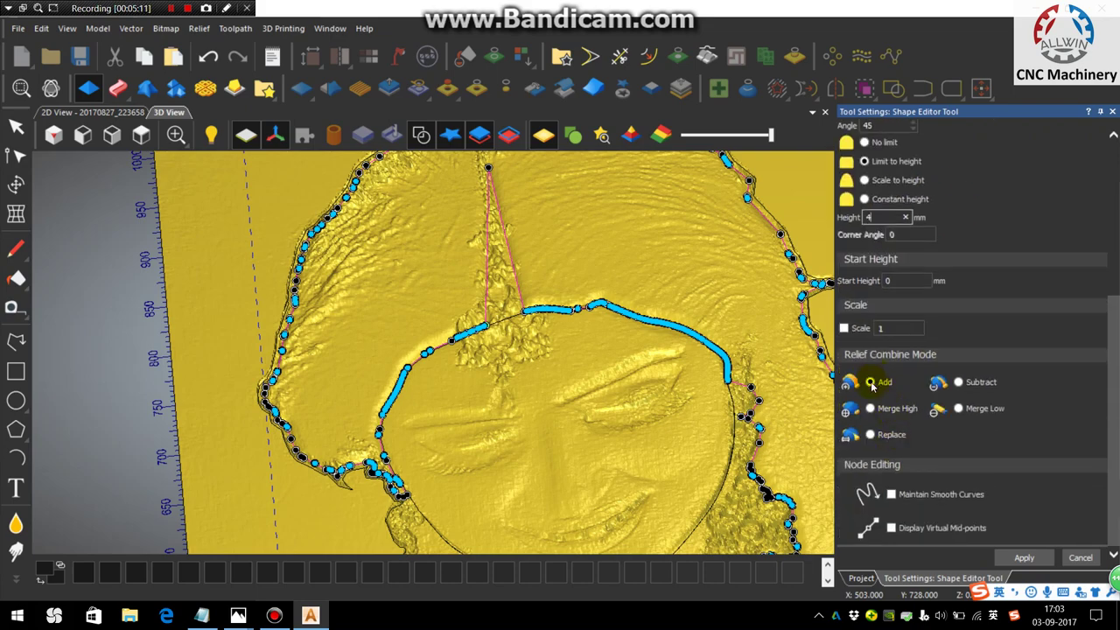
scroll(498, 291, up, 5)
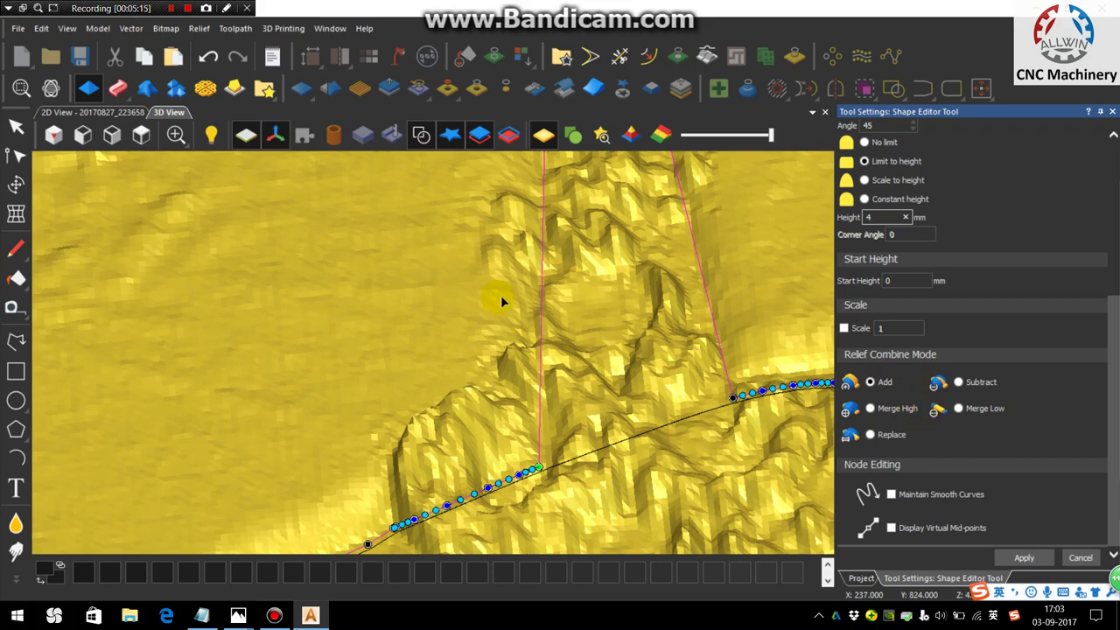
scroll(723, 249, down, 3)
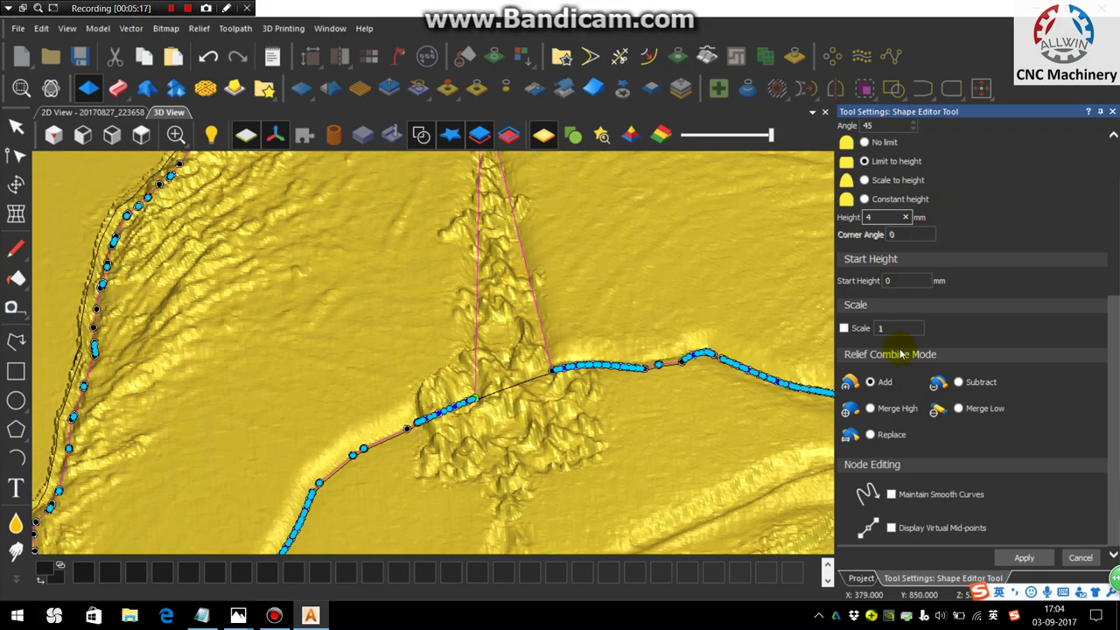
click(888, 411)
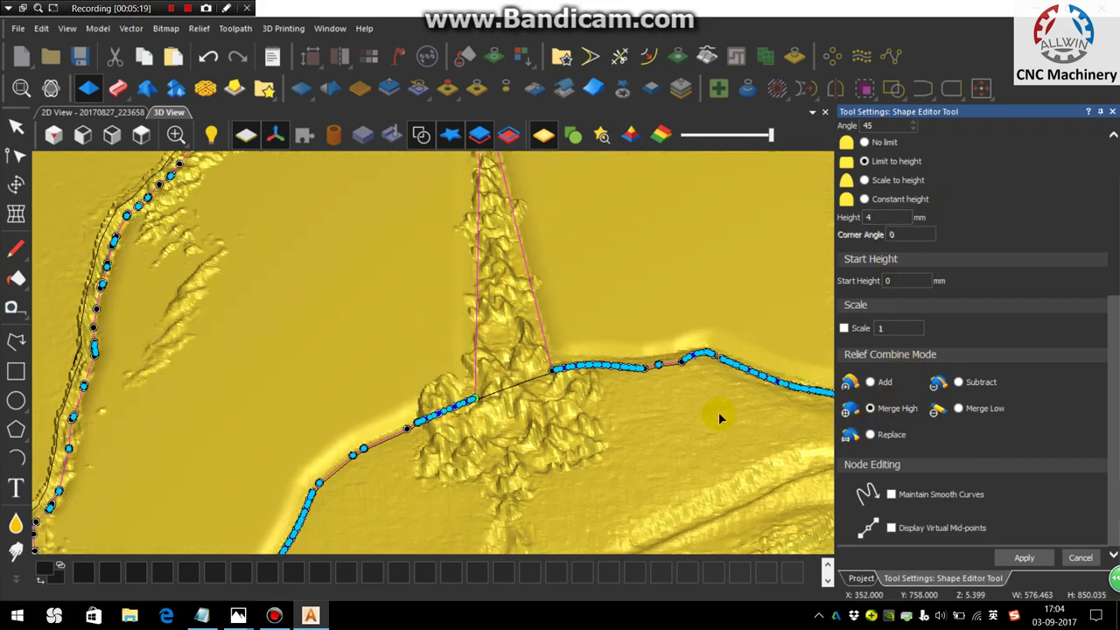
scroll(466, 290, down, 3)
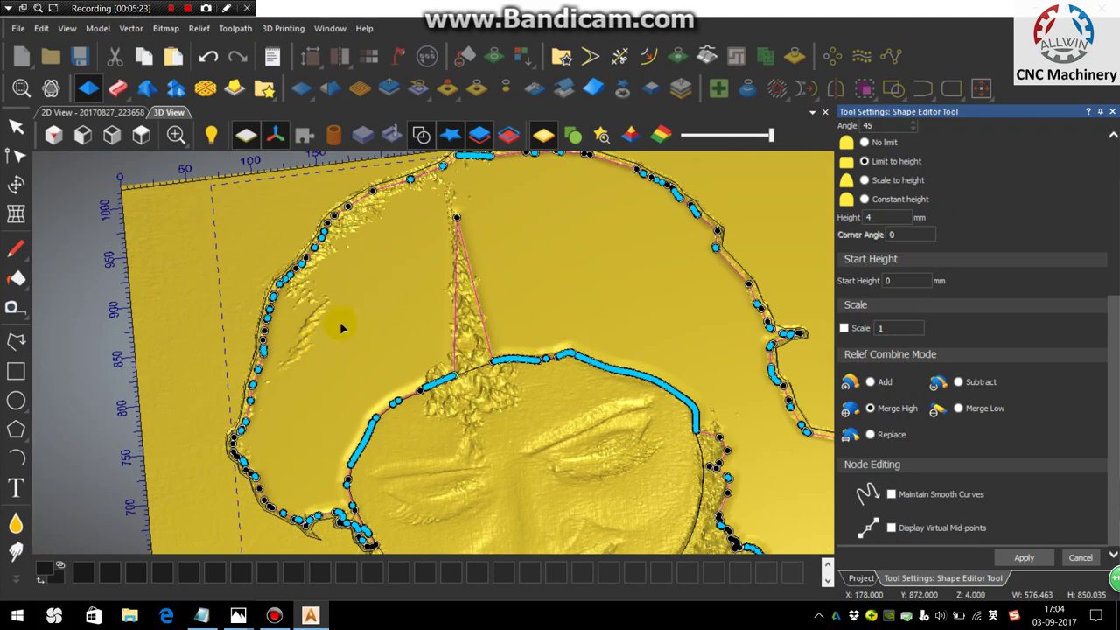
scroll(395, 301, down, 3)
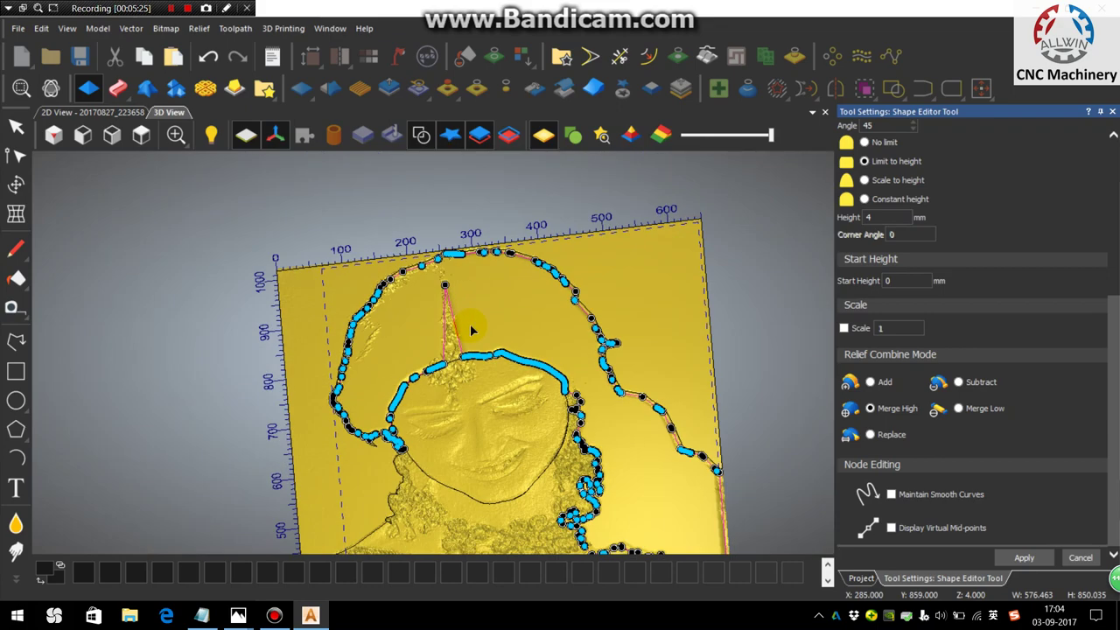
scroll(442, 328, up, 3)
scroll(442, 329, up, 1)
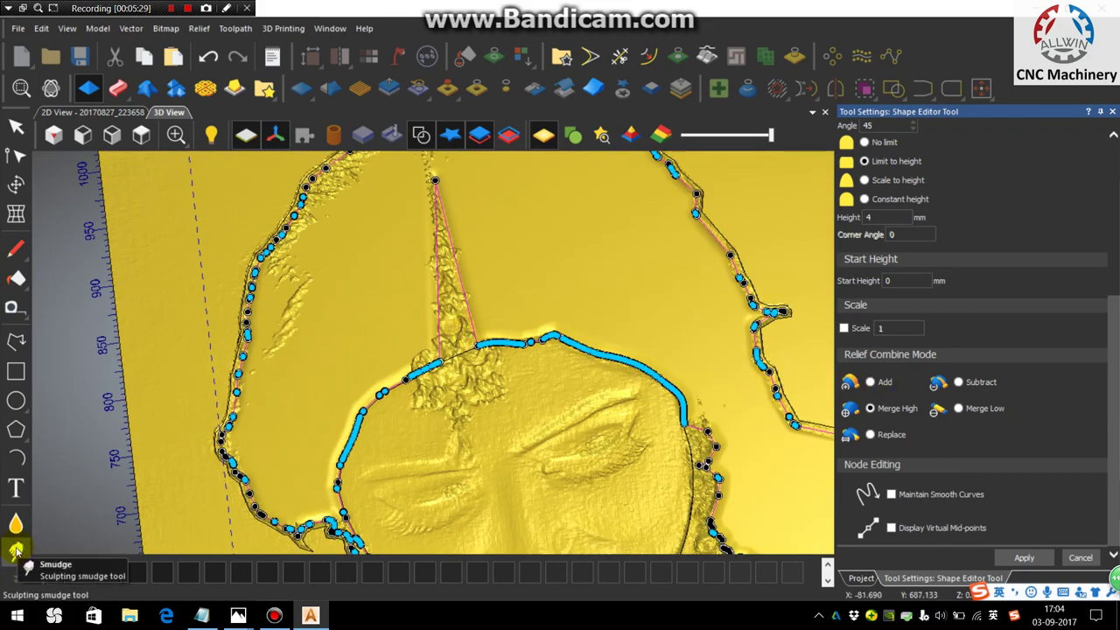
click(16, 578)
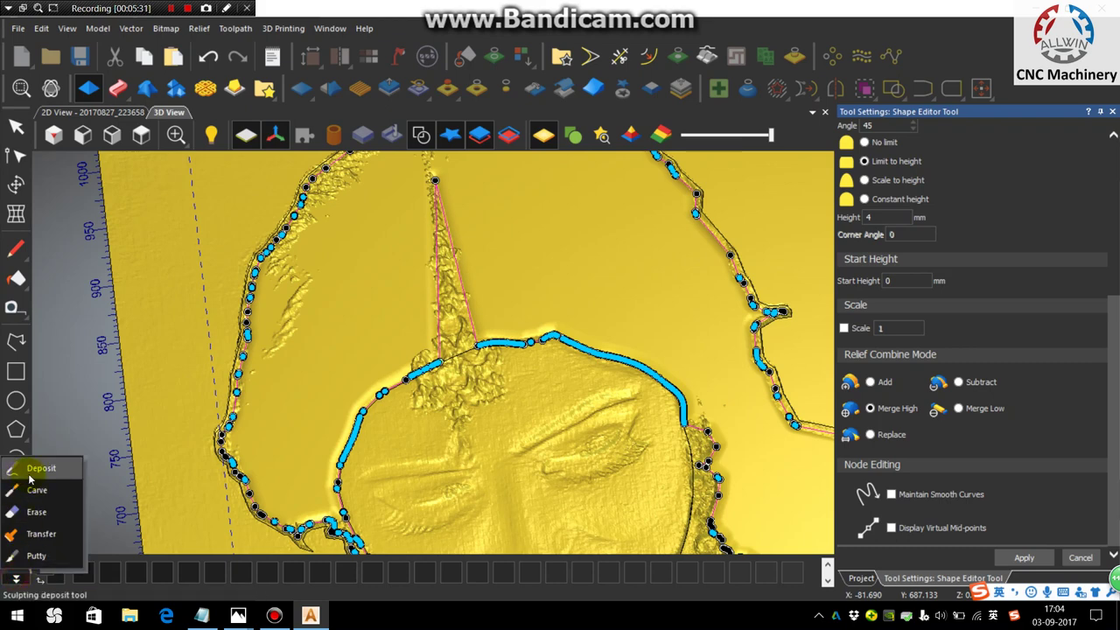
click(1011, 557)
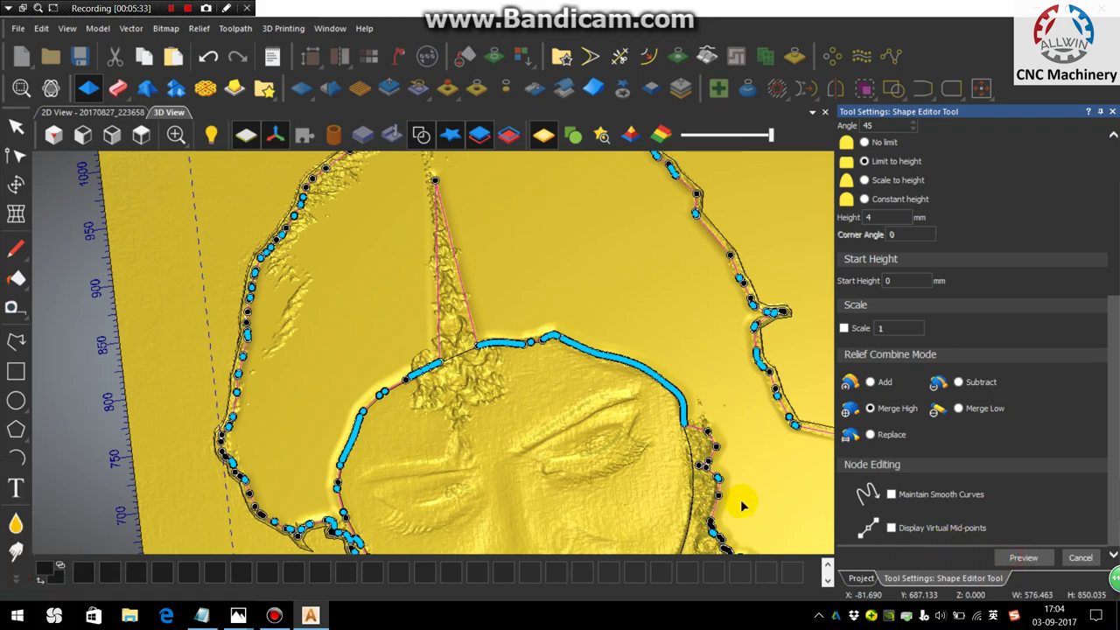
Carve two diagonal strokes into the hair left of the parting, with an 8-pixel radius and 50% strength.
click(16, 577)
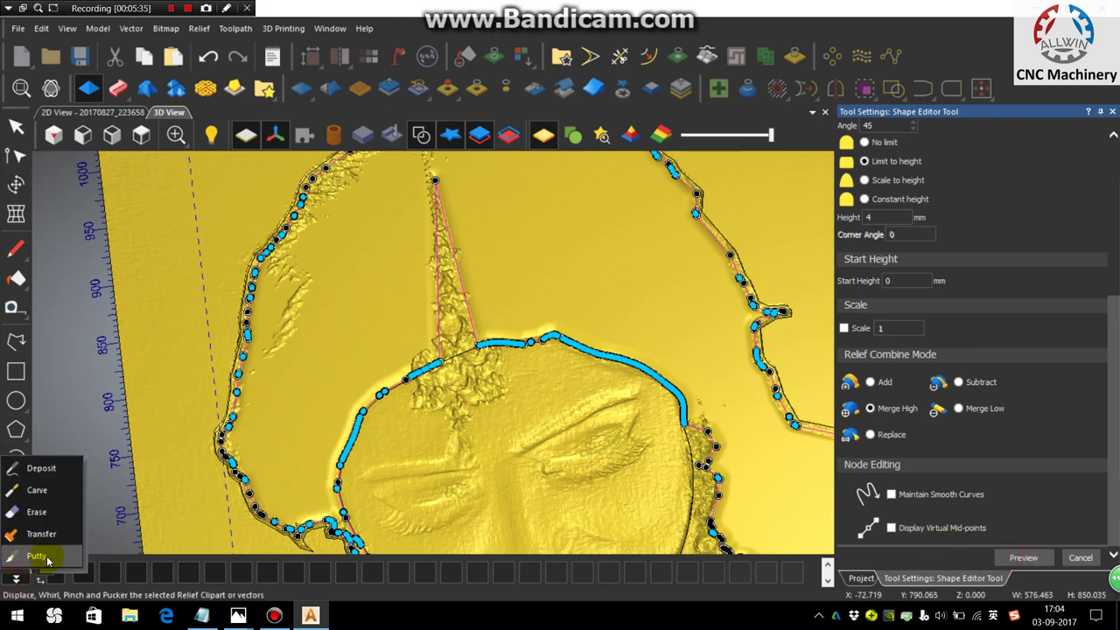
click(37, 490)
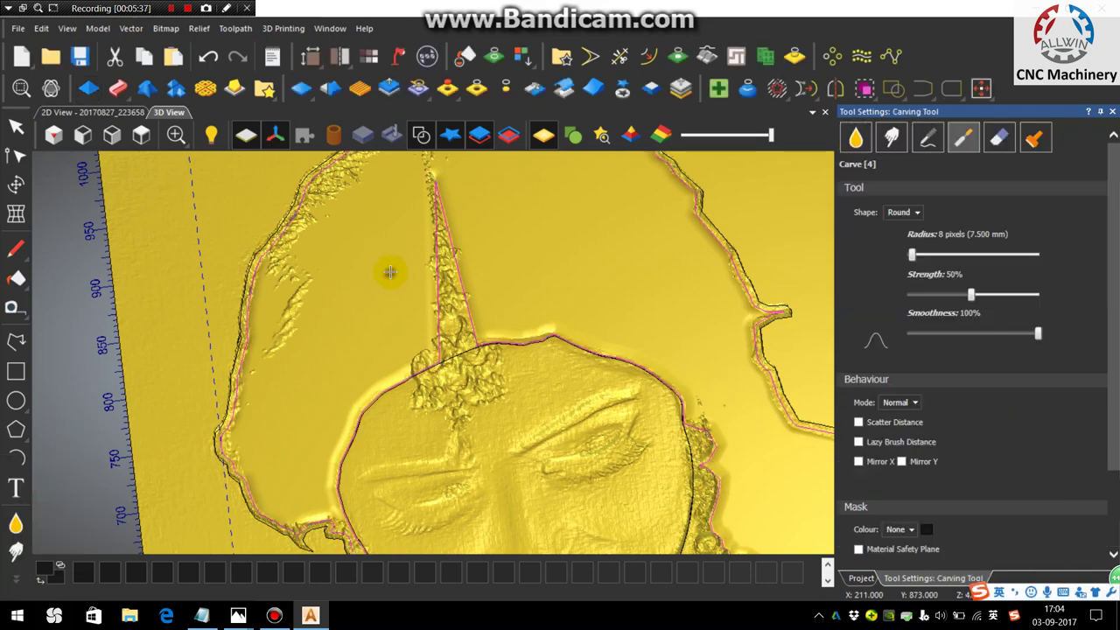
drag(400, 269, 359, 289)
mouse_move(303, 364)
mouse_down()
mouse_move(284, 378)
mouse_move(400, 312)
mouse_up()
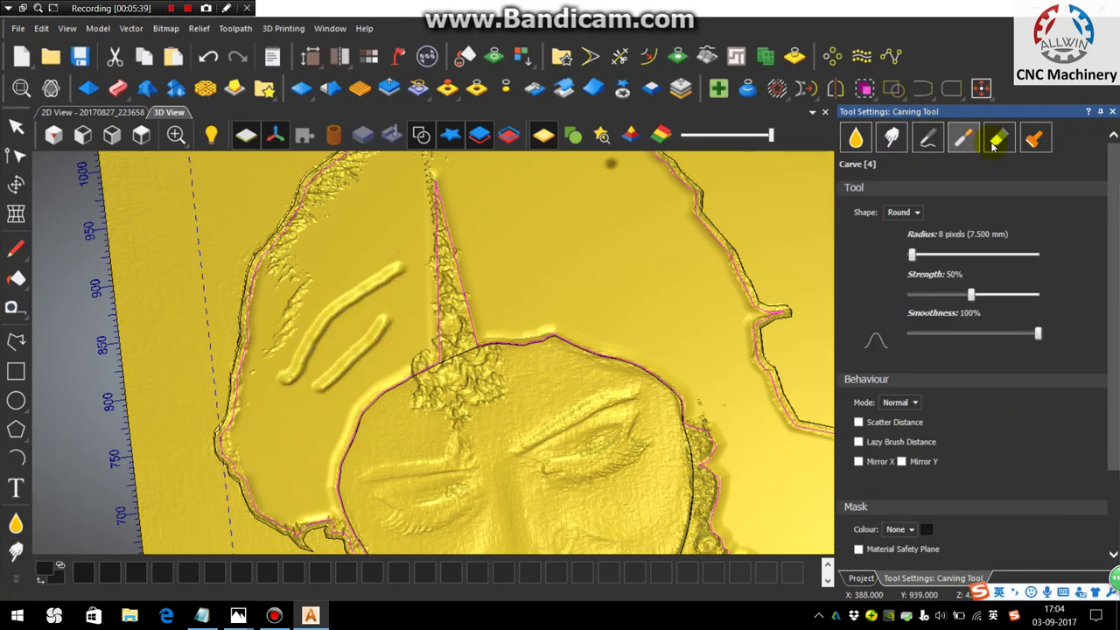
Carve a broad hair patch with 32-pixel radius, 10% strength and 26% smoothness, and four fine lines with 1-pixel radius and 55% strength.
mouse_move(921, 256)
mouse_down()
mouse_move(992, 257)
mouse_move(930, 257)
mouse_up()
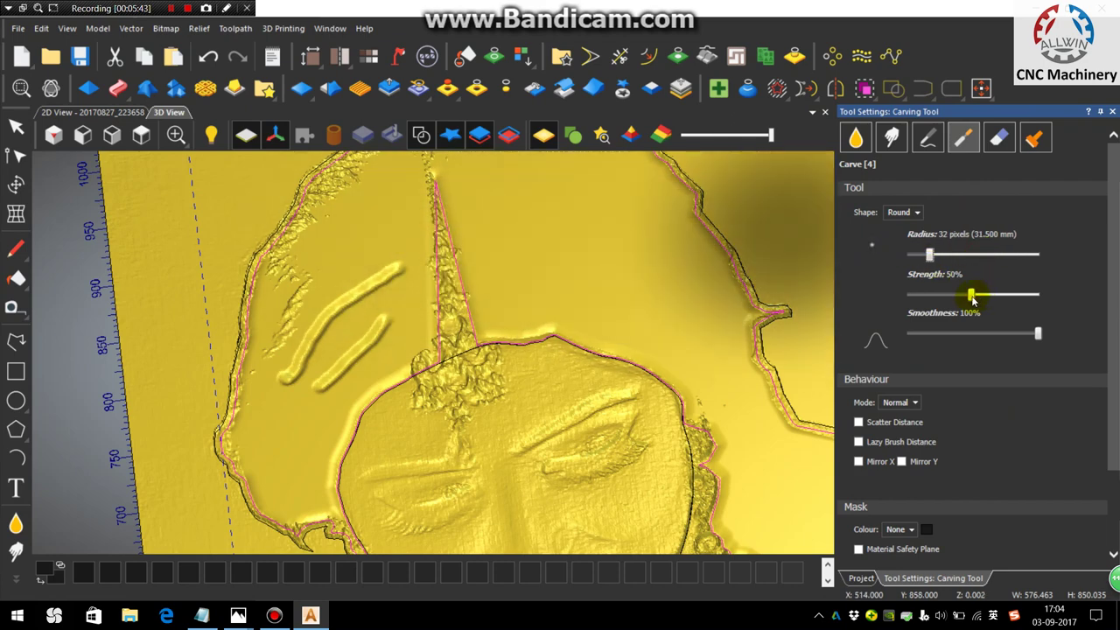
drag(971, 296, 919, 295)
drag(1038, 333, 940, 334)
click(347, 243)
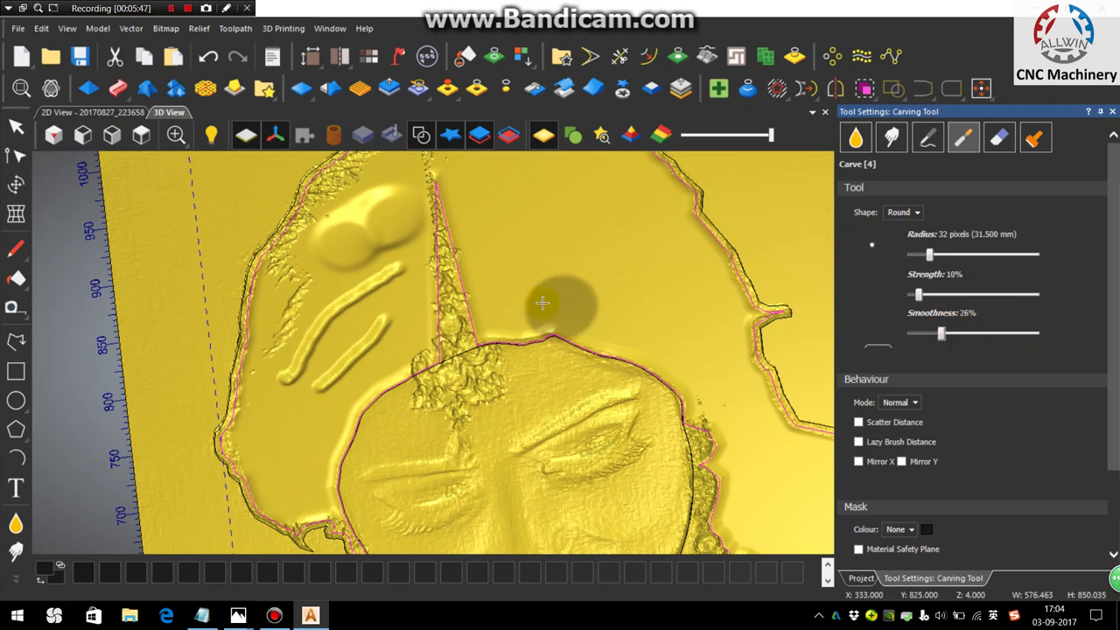
mouse_move(918, 296)
mouse_down()
mouse_move(952, 295)
mouse_move(954, 254)
mouse_move(568, 225)
mouse_move(615, 239)
mouse_up()
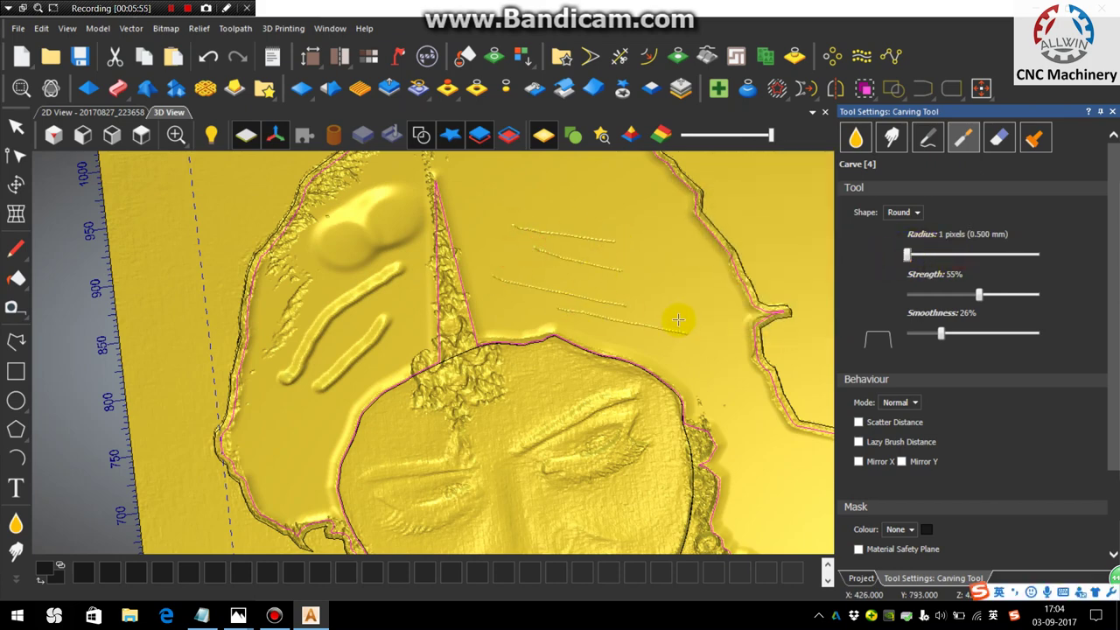
Smooth the rough marks near the hair's left edge with an 8-pixel radius and 50% strength.
middle_drag(675, 321, 125, 500)
click(14, 528)
scroll(300, 325, up, 5)
mouse_move(295, 372)
mouse_down()
mouse_move(367, 243)
mouse_move(370, 193)
mouse_up()
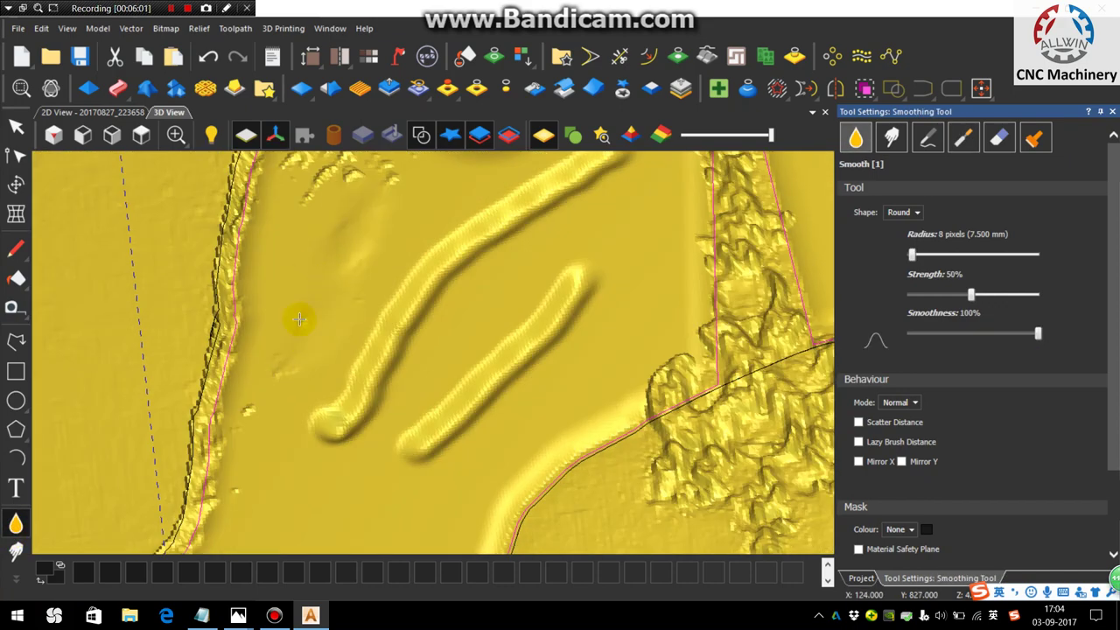
scroll(300, 332, down, 5)
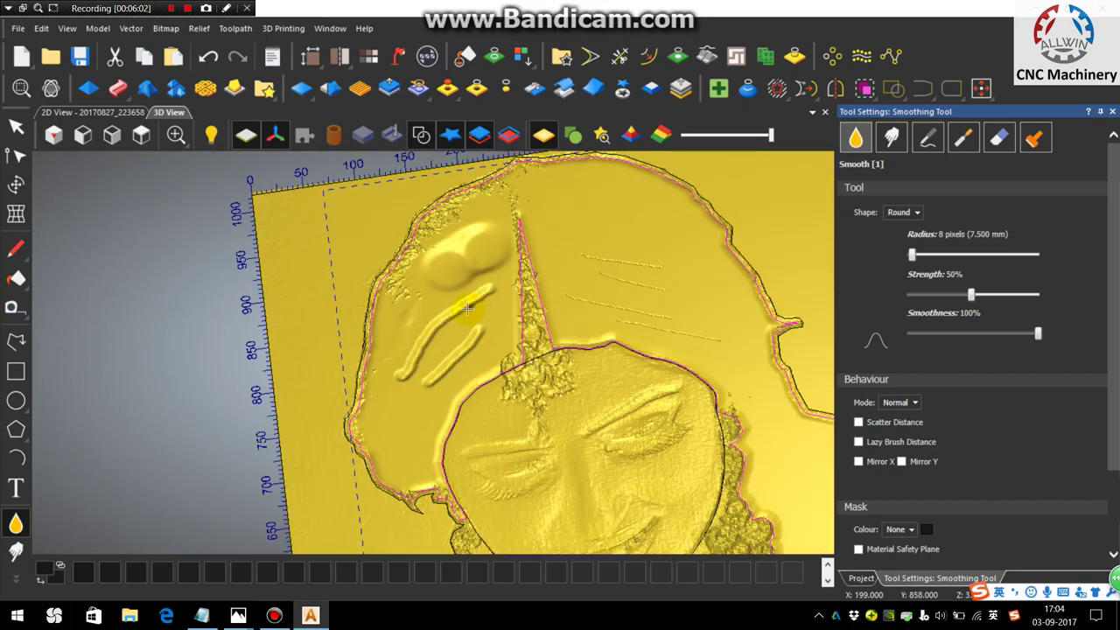
Deposit several short strokes over the carved marks left of the parting, with an 8-pixel radius and 50% strength.
click(14, 580)
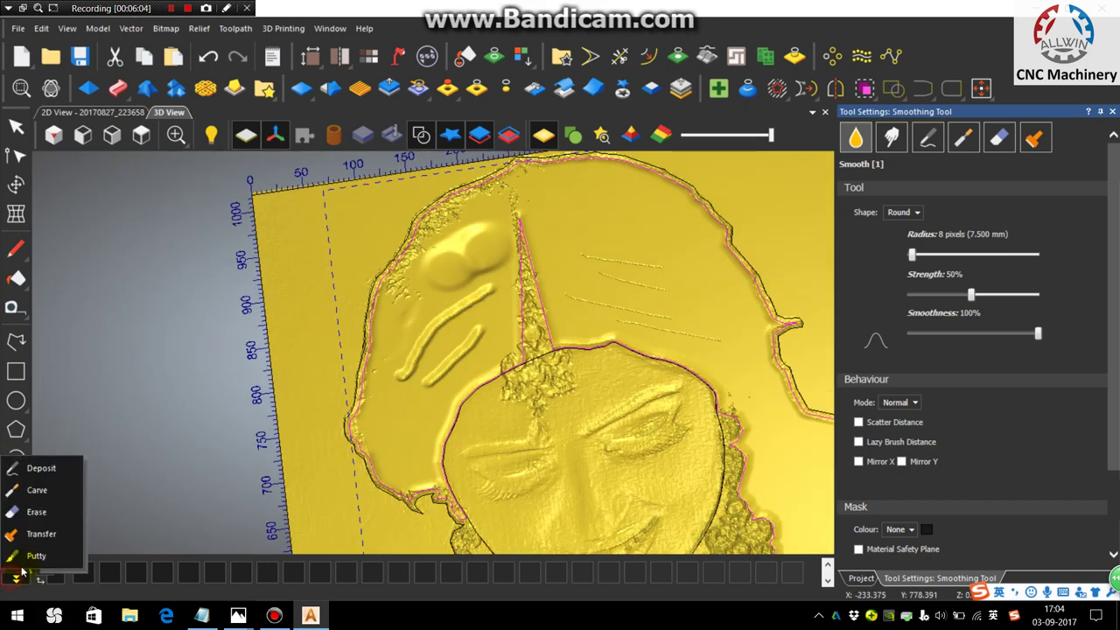
click(35, 469)
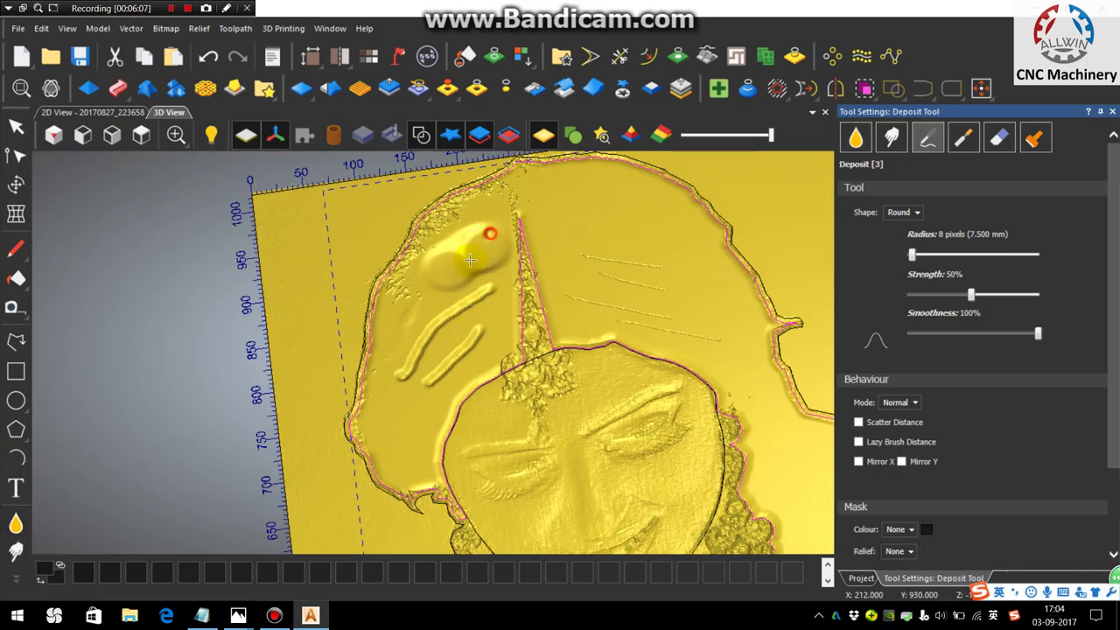
mouse_move(470, 260)
mouse_down()
mouse_move(480, 242)
mouse_move(464, 272)
mouse_move(460, 243)
mouse_move(472, 324)
mouse_move(448, 385)
mouse_up()
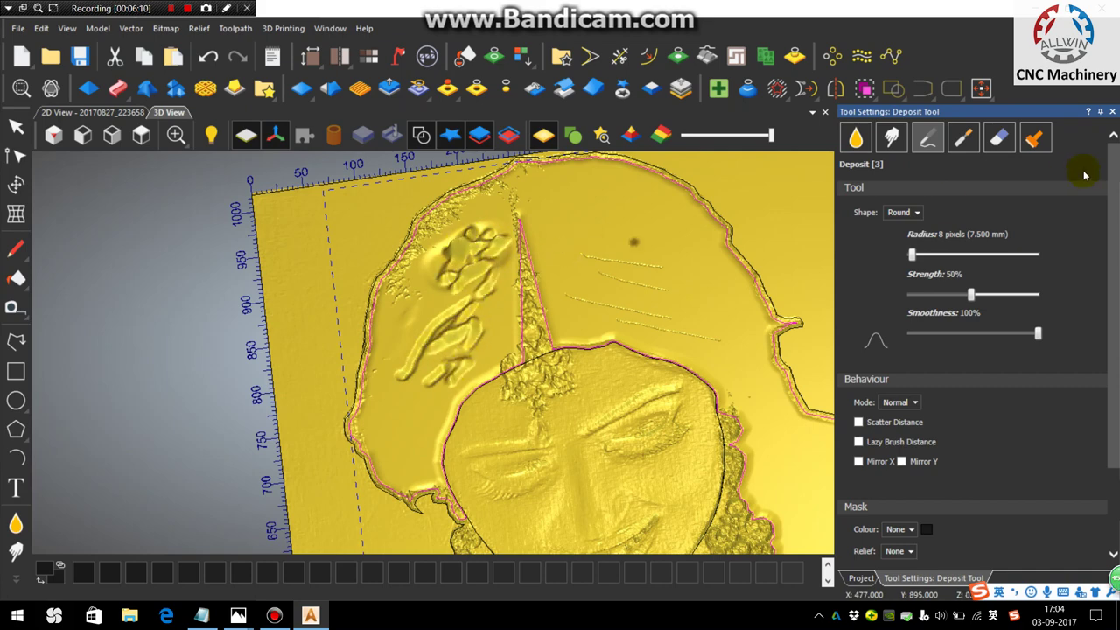
click(1112, 112)
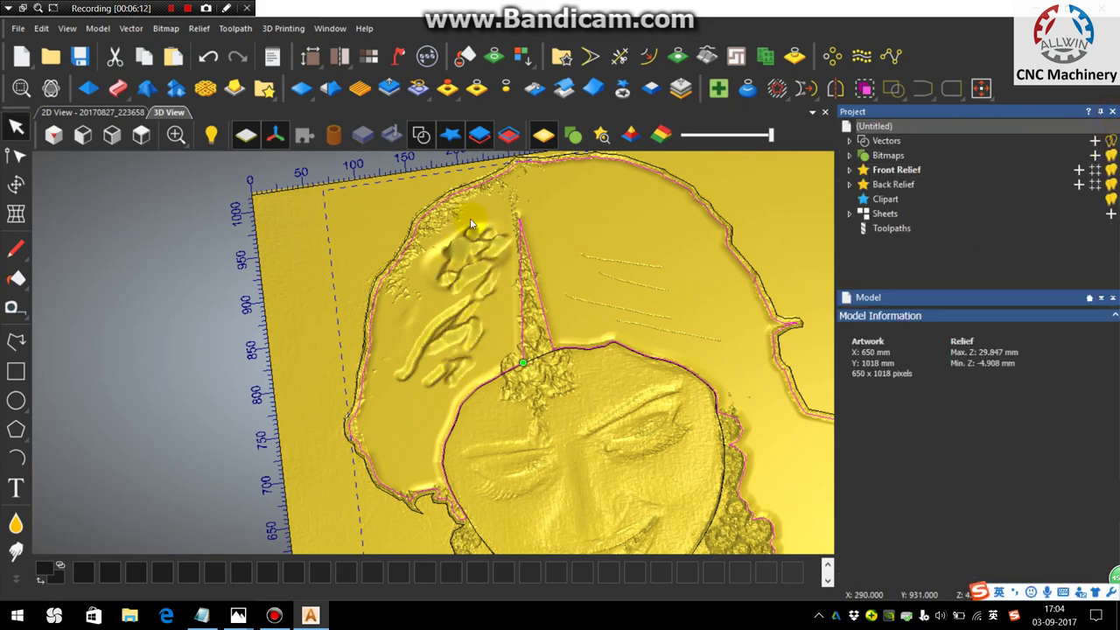
Undo the sculpting strokes and the applied Merge High shape, and reopen the Shape Editor for the hair and veil outline.
click(216, 64)
click(216, 64)
click(216, 64)
click(216, 64)
click(217, 62)
click(216, 61)
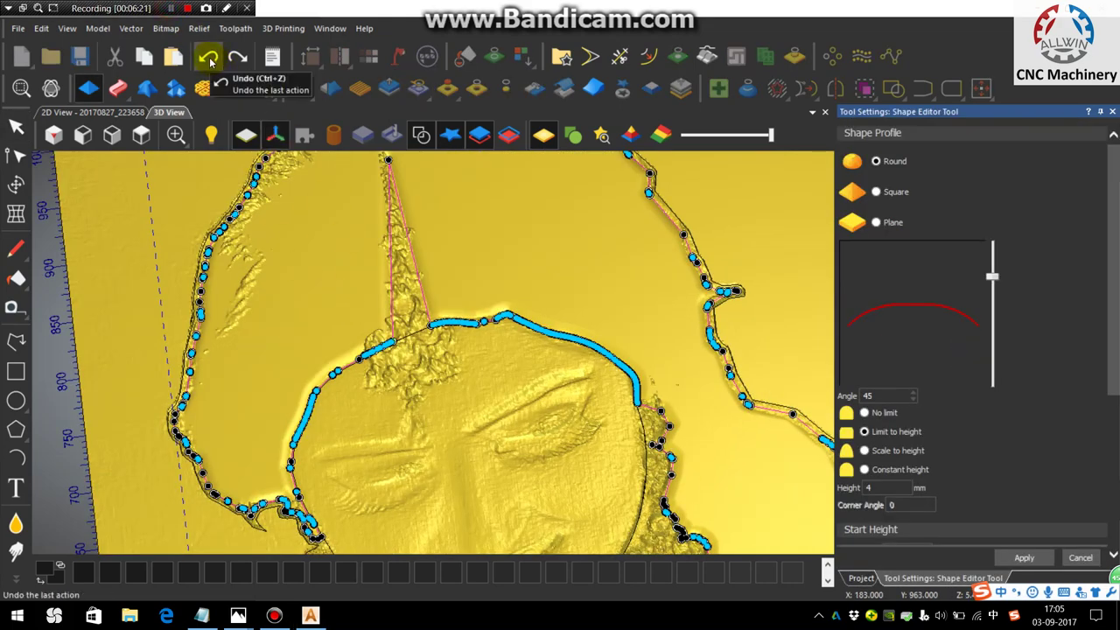
Try the hair and veil shape with a 3 mm height limit and the Merge Low combine mode.
drag(298, 263, 403, 370)
scroll(910, 437, down, 3)
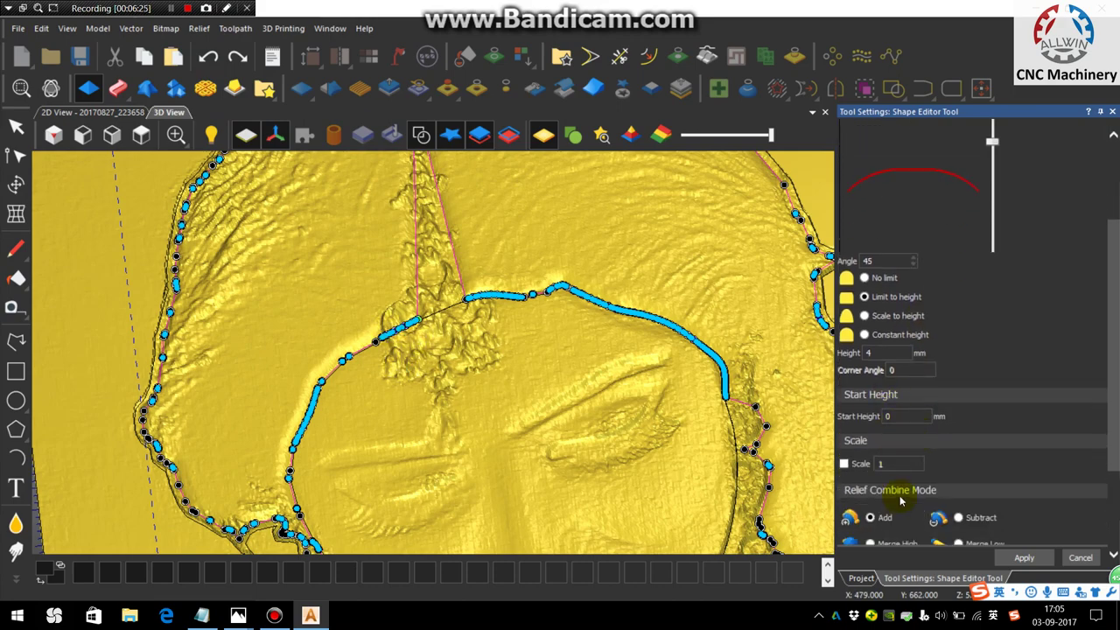
scroll(909, 394, down, 3)
scroll(936, 263, up, 6)
scroll(916, 452, down, 5)
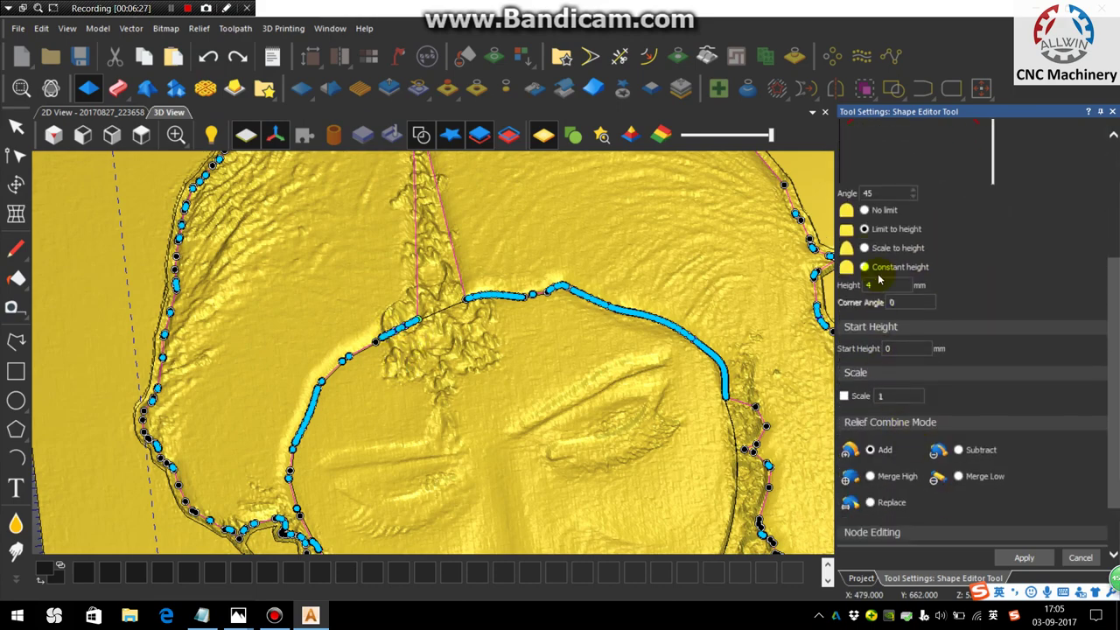
key(BackSpace)
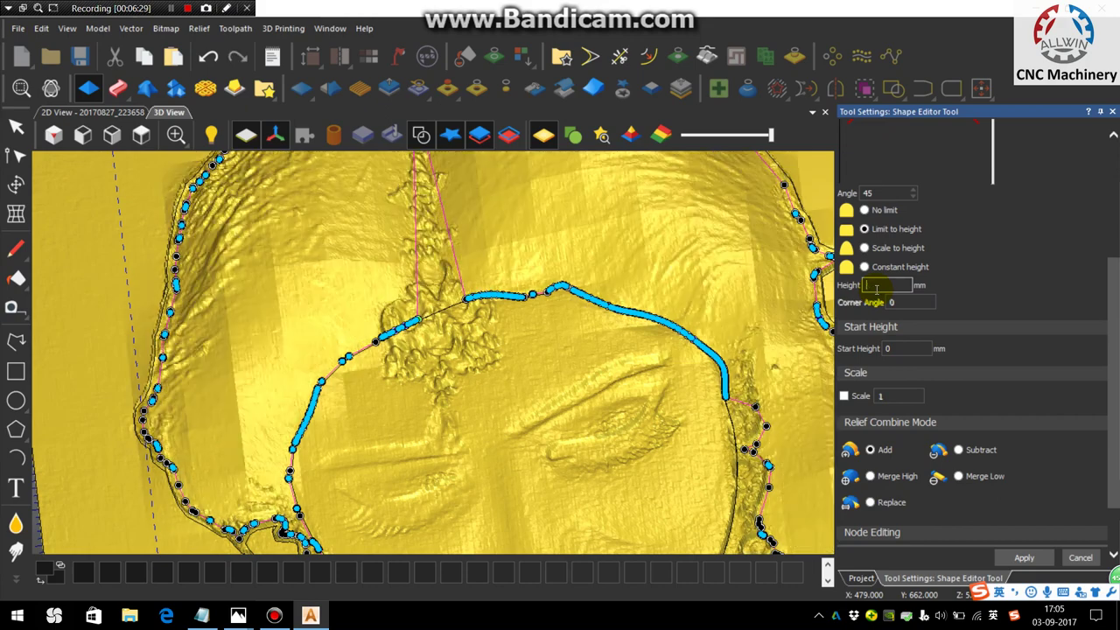
text(3)
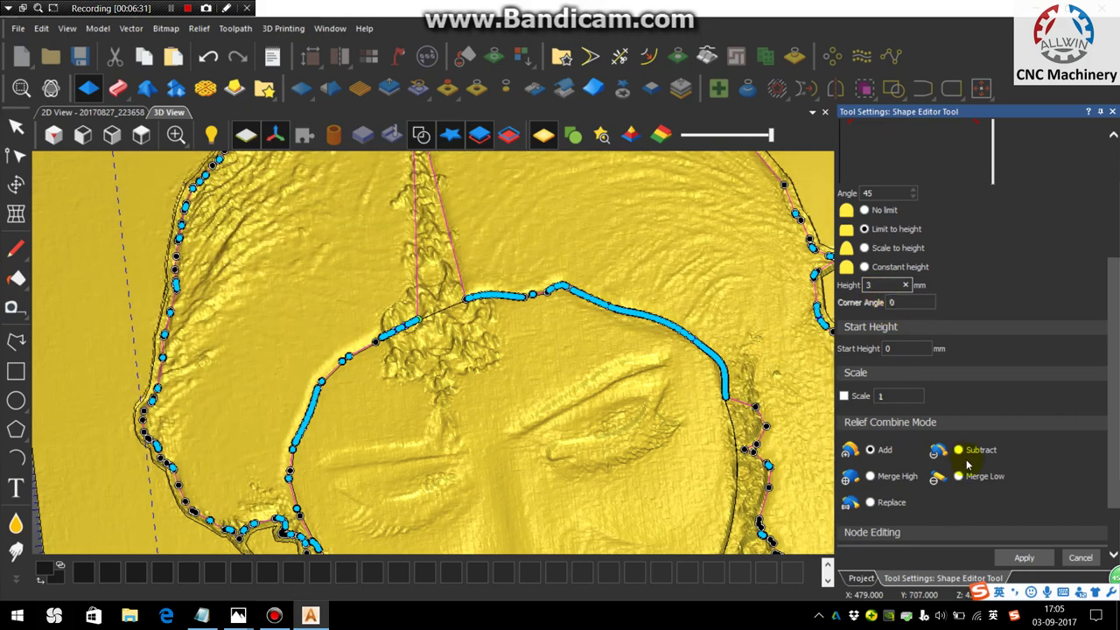
click(957, 476)
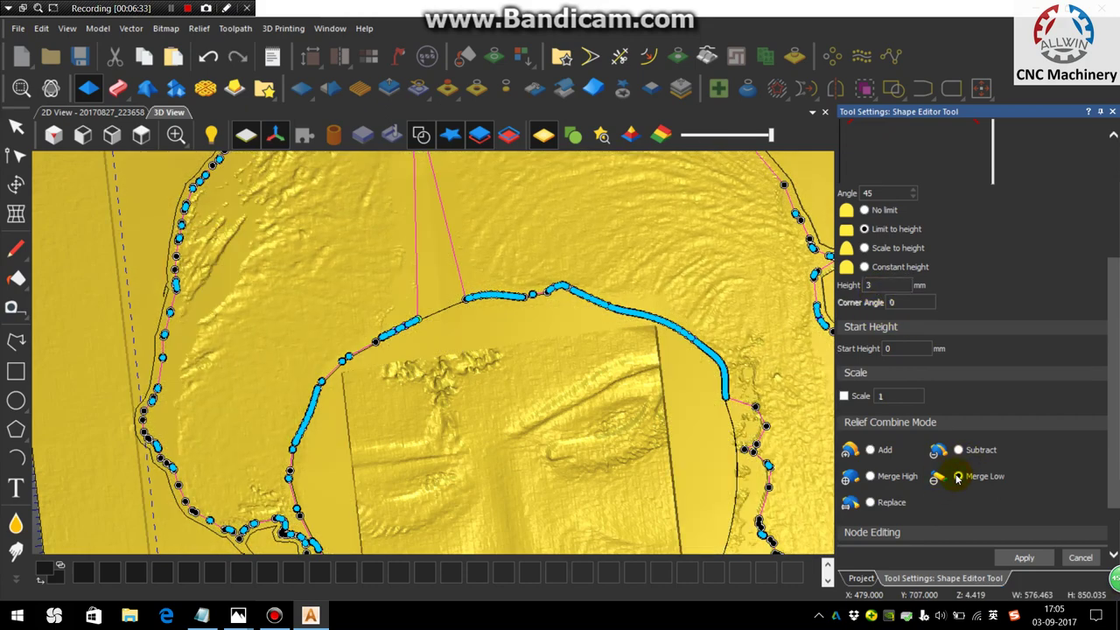
Examine the Merge Low preview along the hair edge, the parting and the forehead ornament.
scroll(422, 326, up, 4)
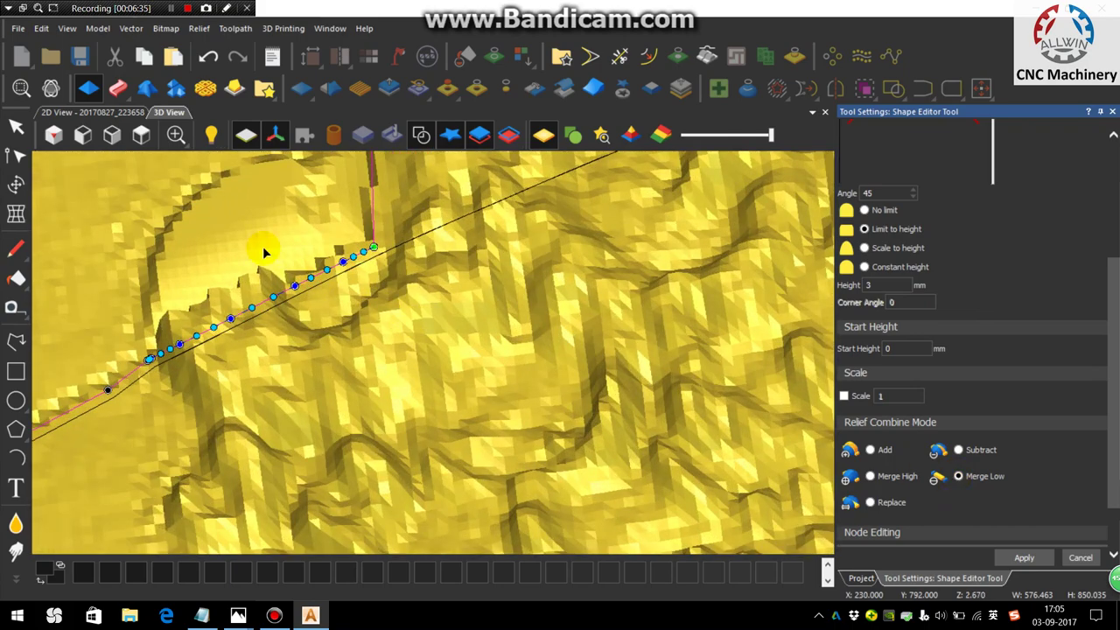
scroll(405, 224, down, 4)
scroll(451, 327, down, 4)
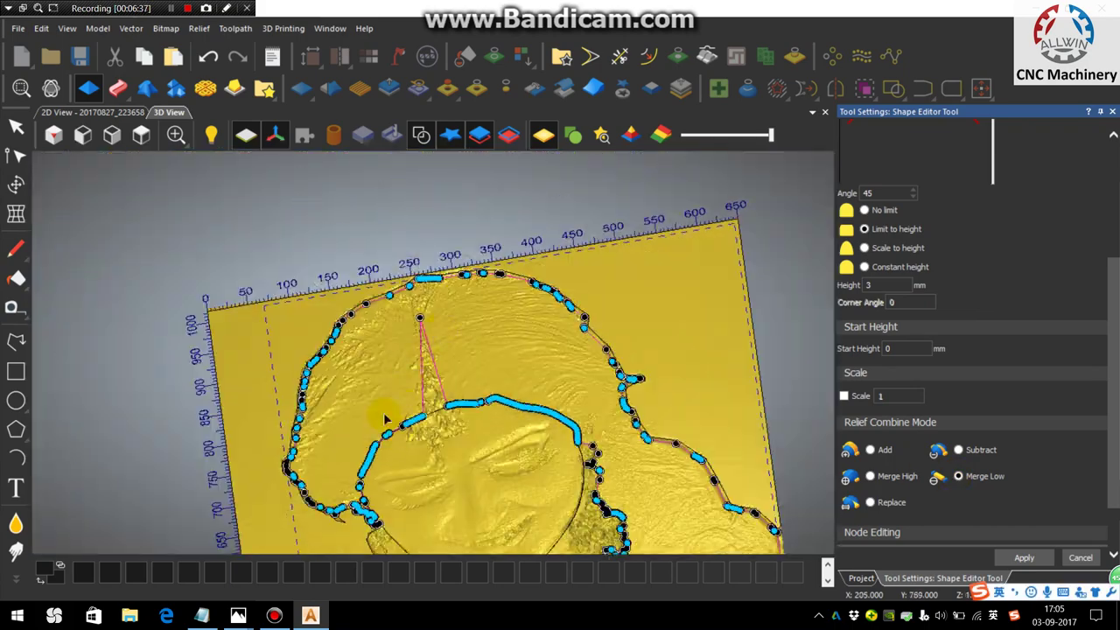
scroll(375, 404, up, 5)
scroll(220, 332, down, 3)
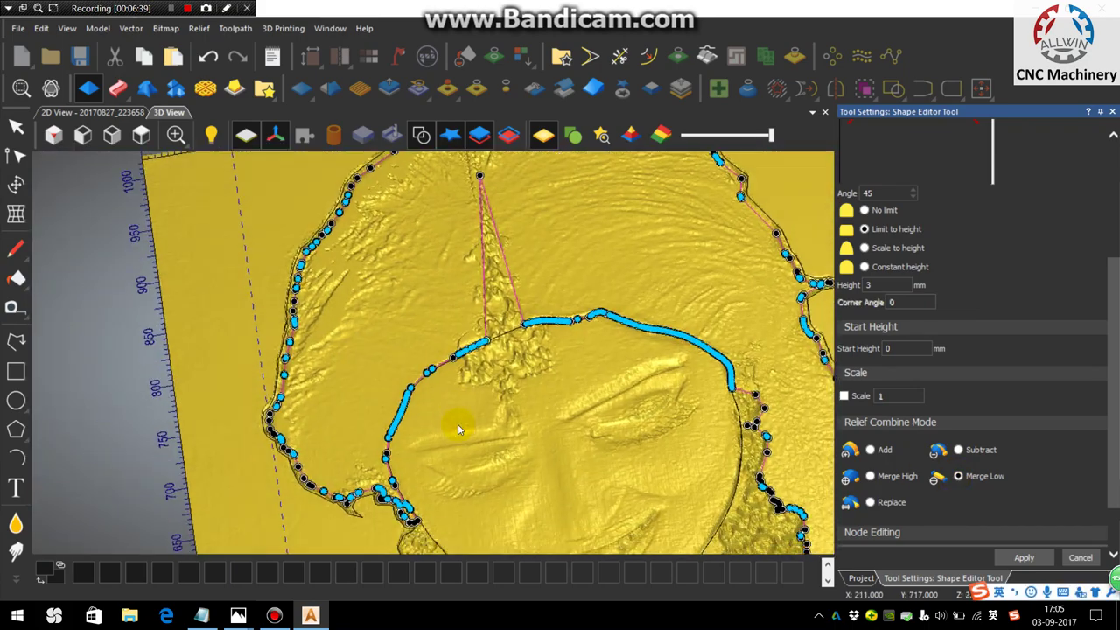
scroll(458, 423, down, 5)
scroll(399, 346, up, 8)
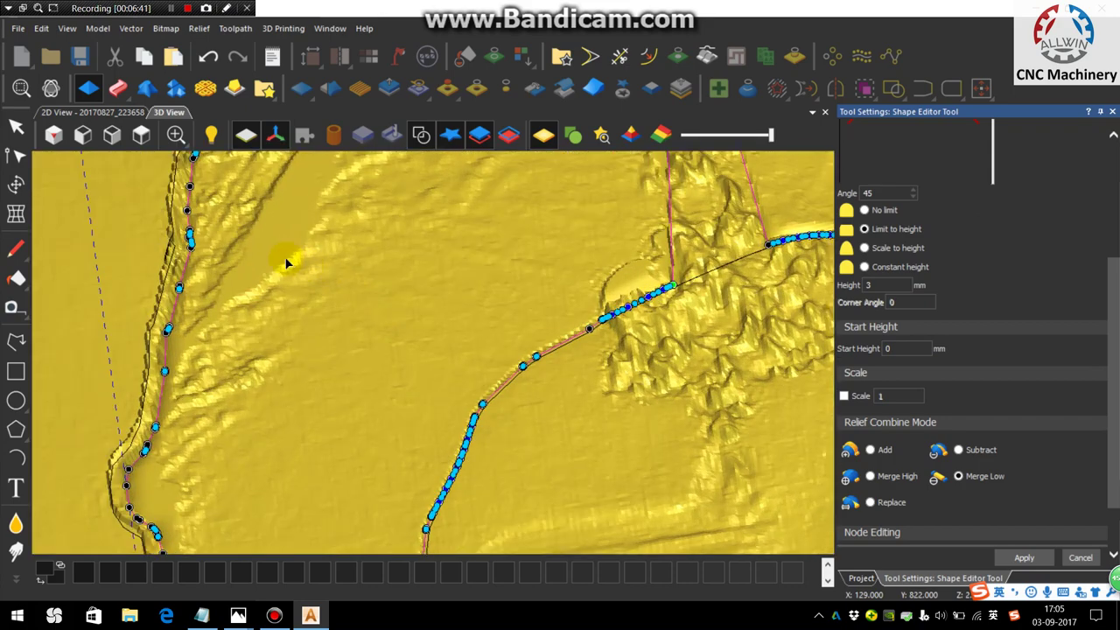
scroll(287, 263, up, 3)
scroll(363, 291, down, 6)
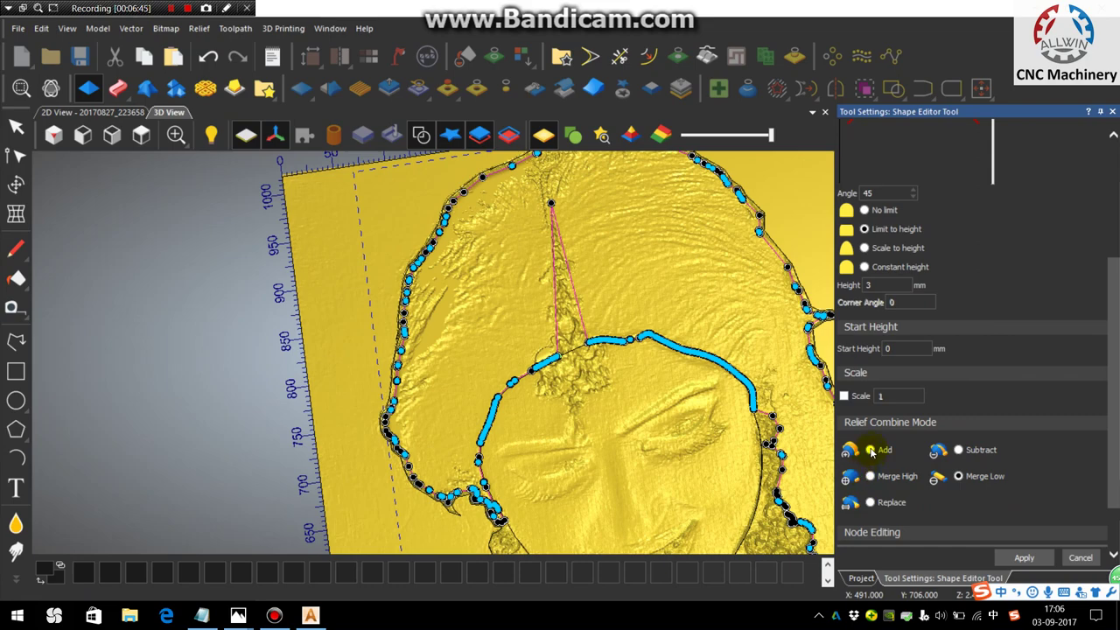
Apply the round hair and veil shape in Add mode, limited to a 2 mm height, and close the Shape Editor.
click(482, 403)
scroll(534, 368, up, 3)
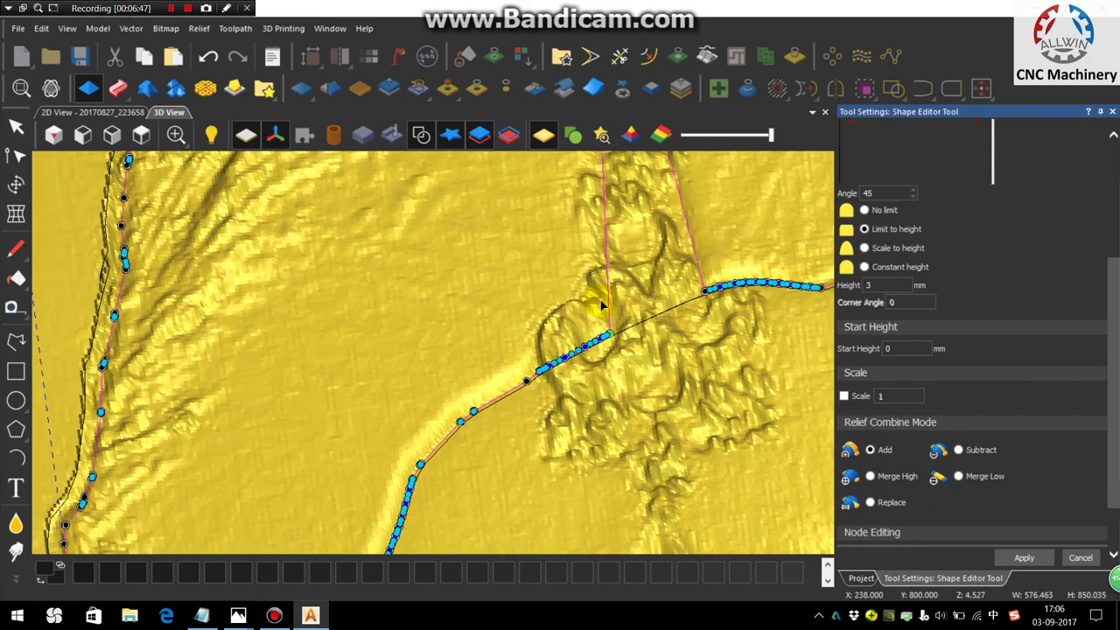
click(880, 284)
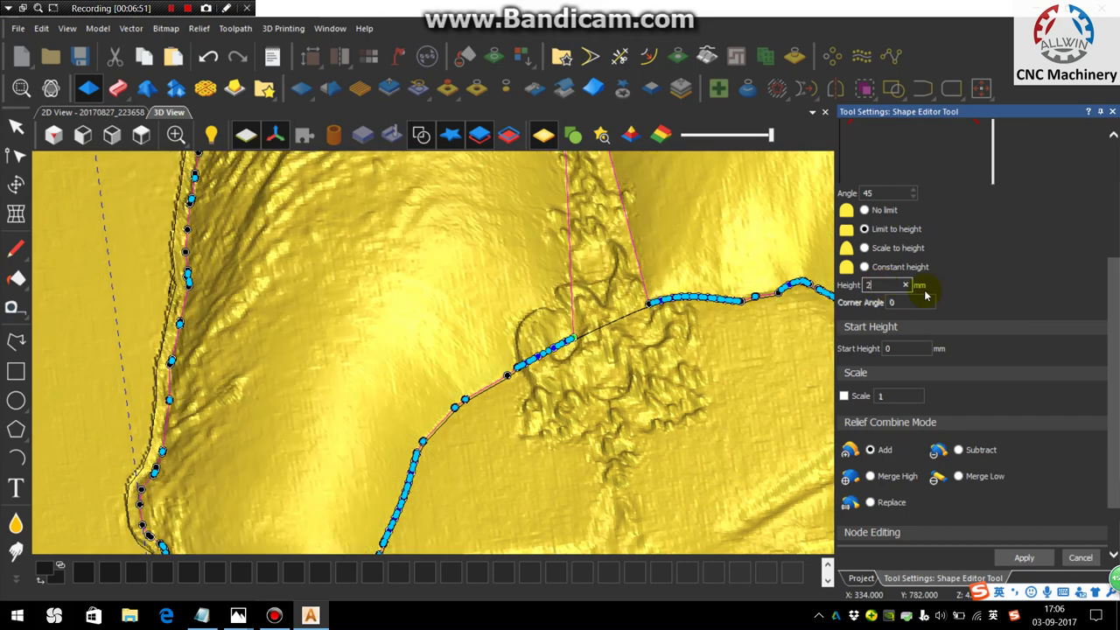
click(1024, 558)
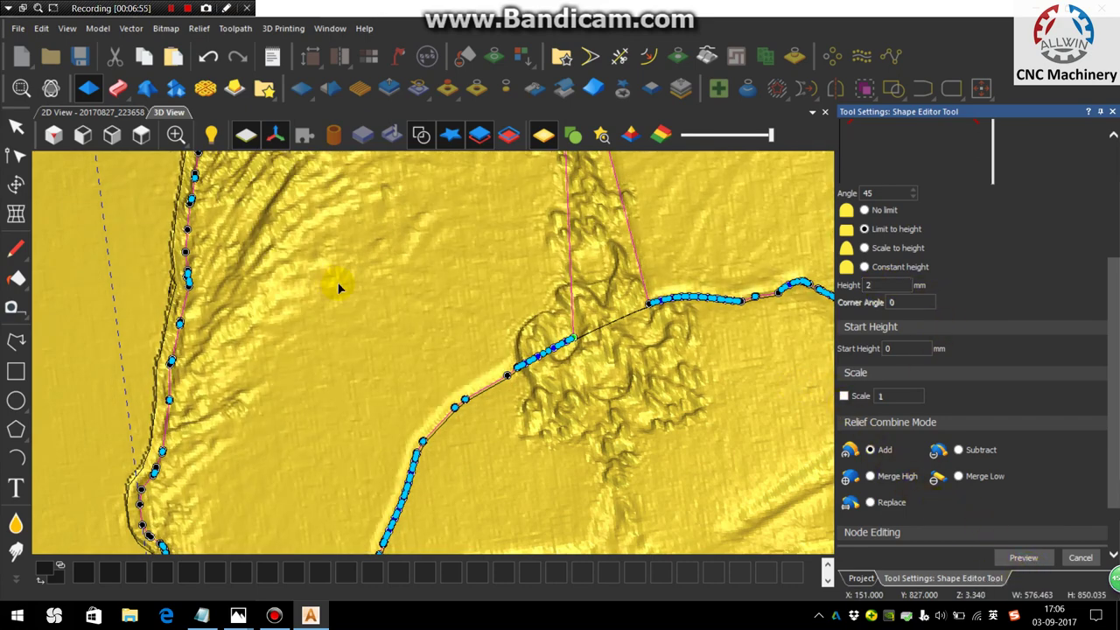
scroll(385, 296, down, 4)
click(1112, 112)
Raise the area inside the face outline with a Plane shape in Add mode, no height limit and a 1 mm start height.
drag(478, 401, 399, 471)
scroll(326, 343, up, 5)
scroll(359, 340, down, 6)
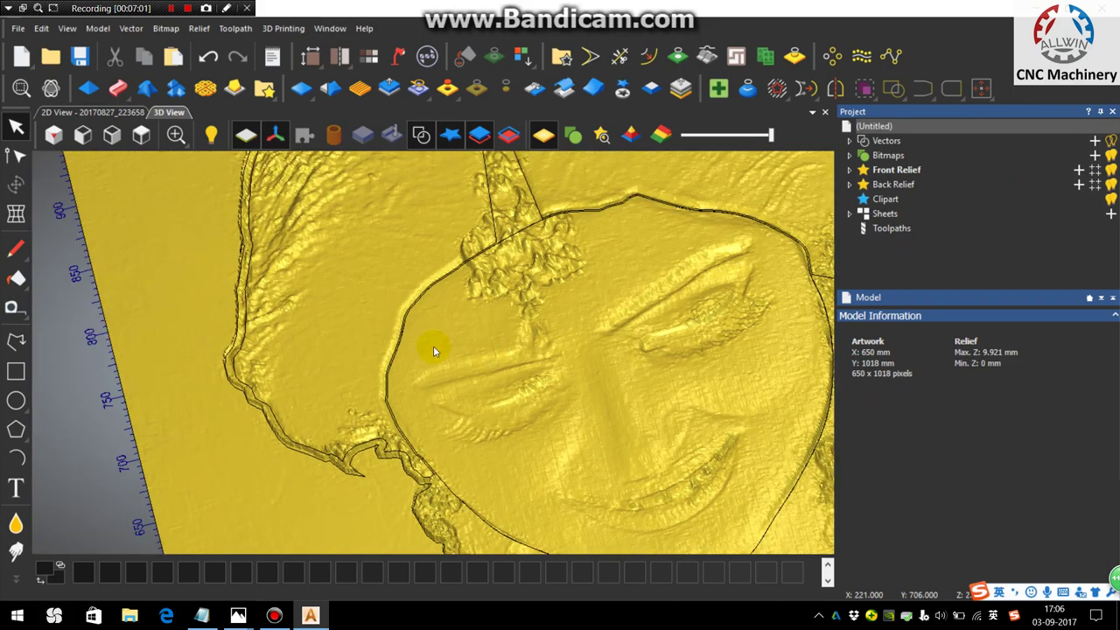
click(454, 423)
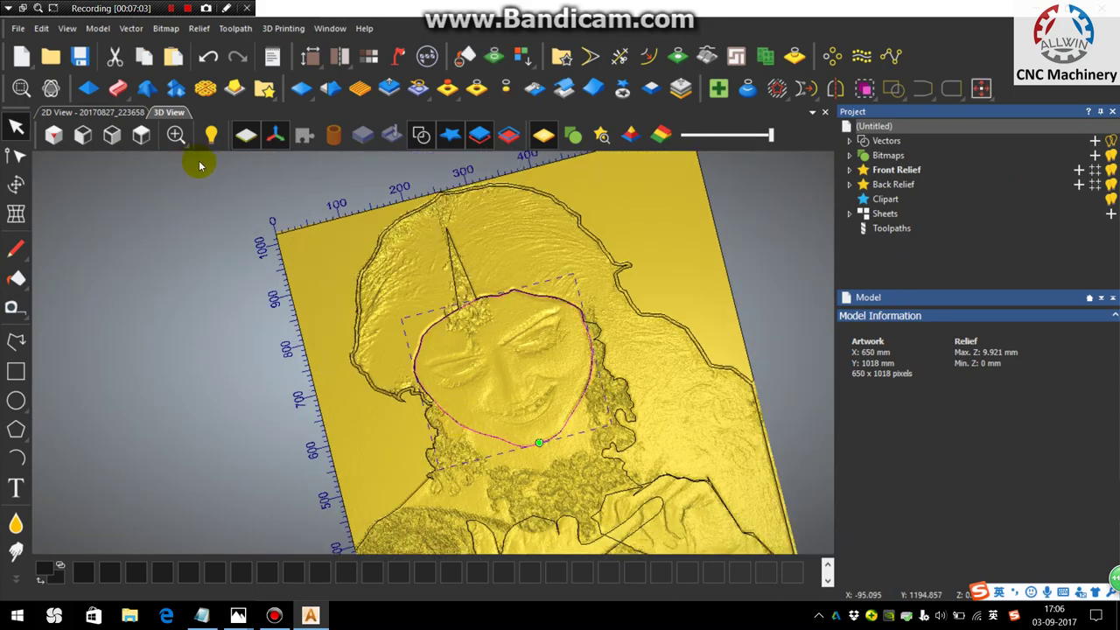
click(98, 89)
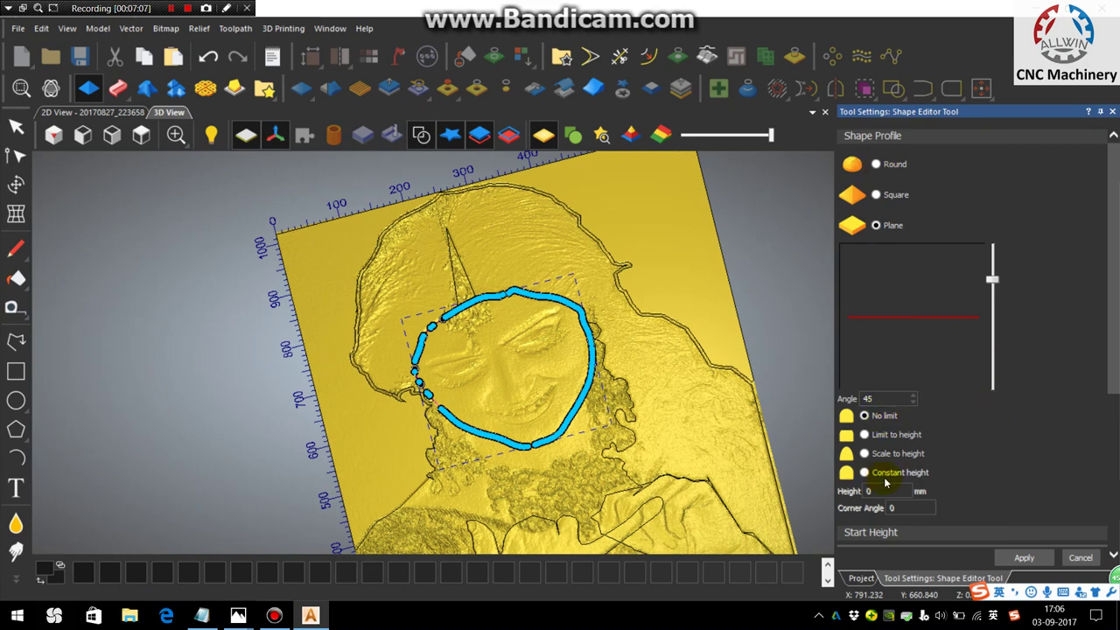
scroll(886, 482, down, 1)
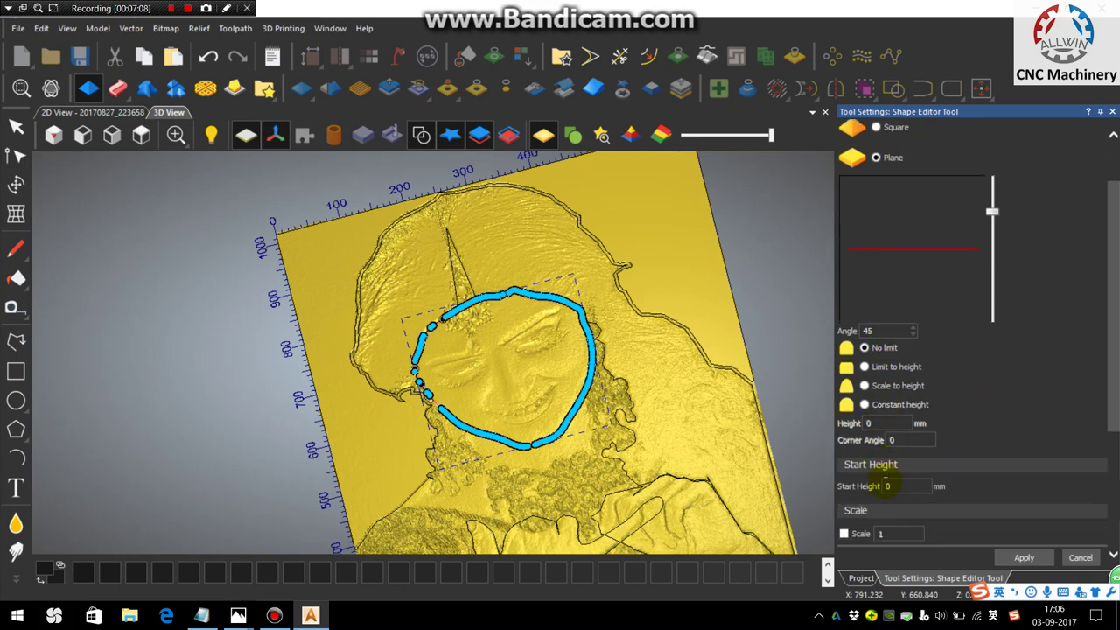
click(880, 426)
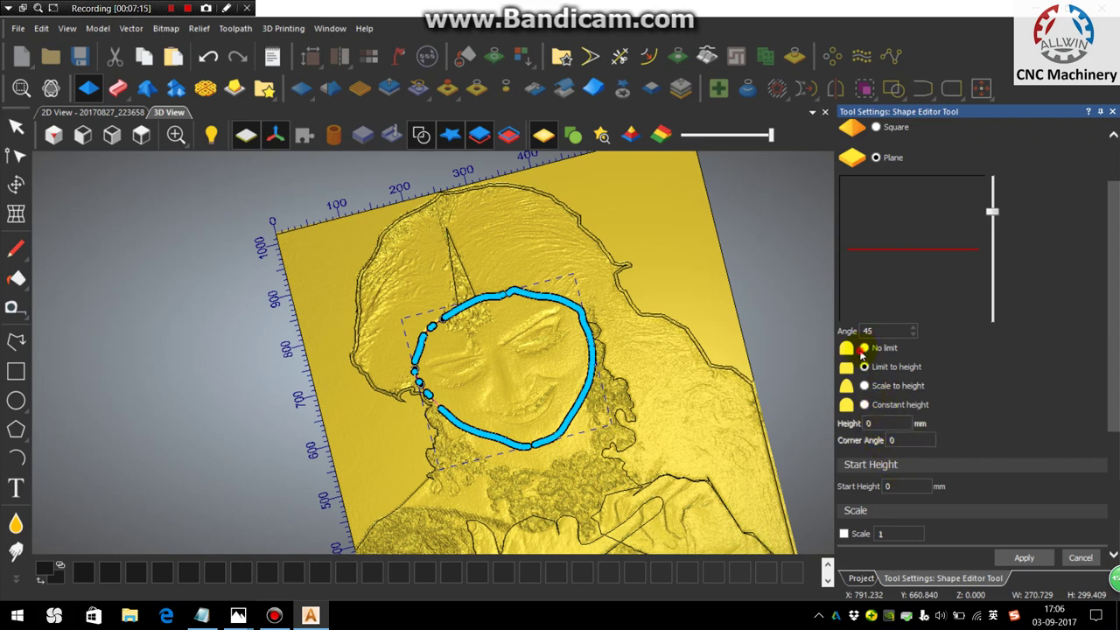
scroll(891, 451, down, 2)
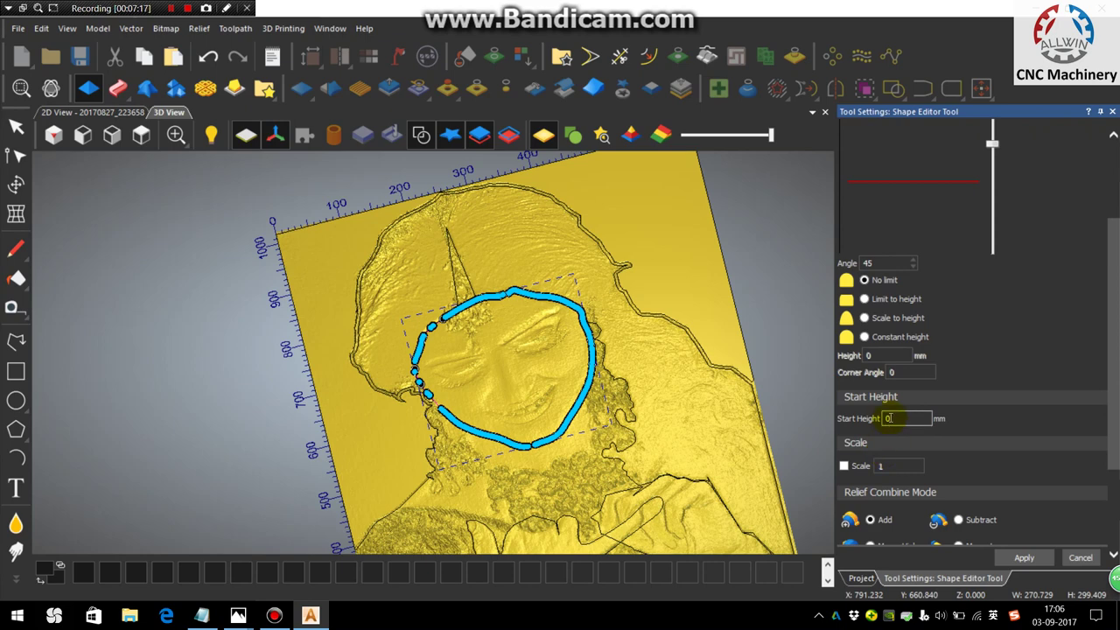
click(891, 419)
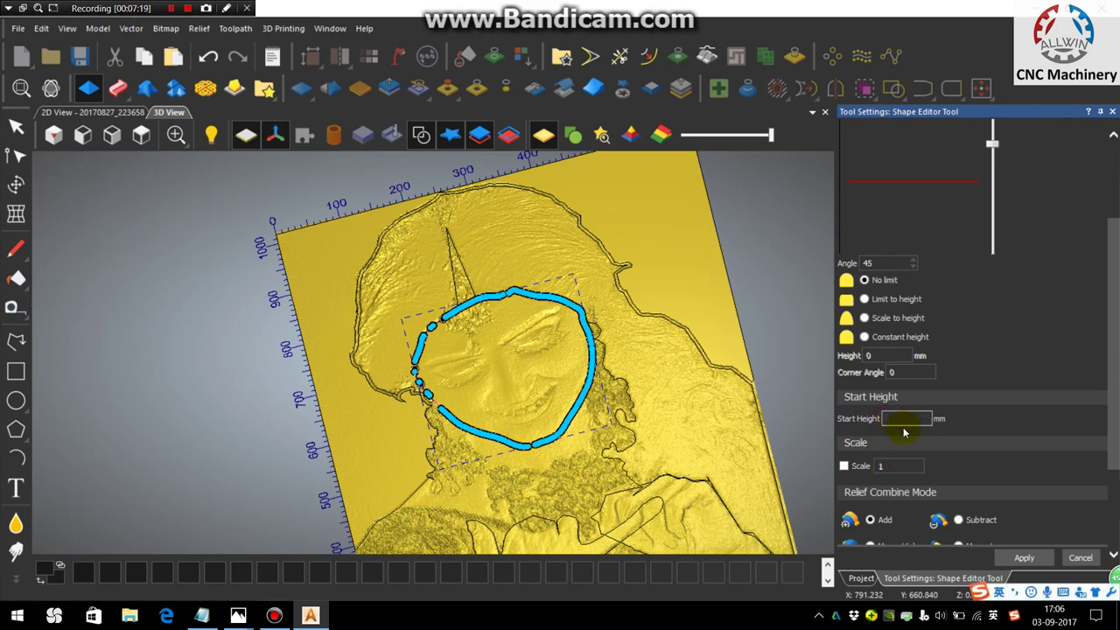
click(1019, 557)
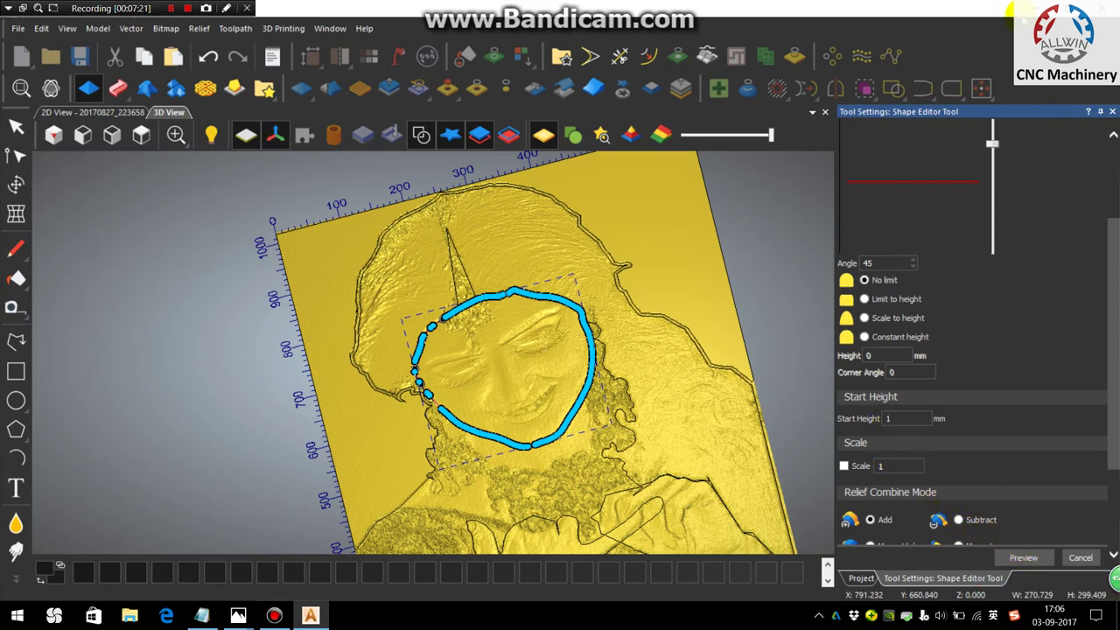
click(1112, 111)
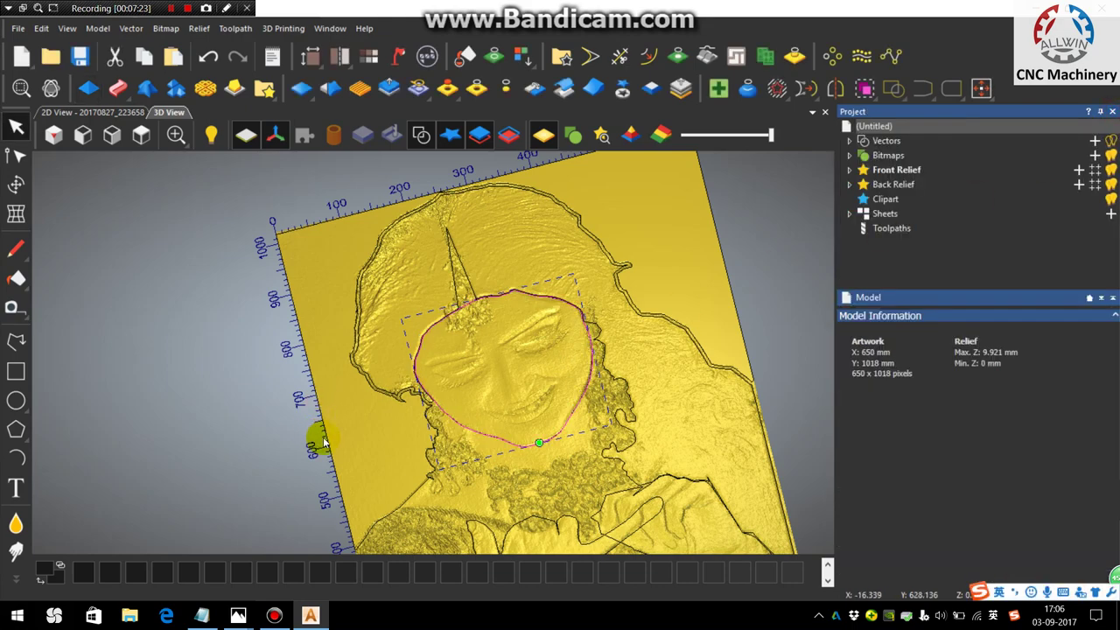
Inspect the relief at an angle and straight from above, including the face outline's edge at the forehead.
scroll(350, 411, up, 5)
scroll(350, 405, down, 10)
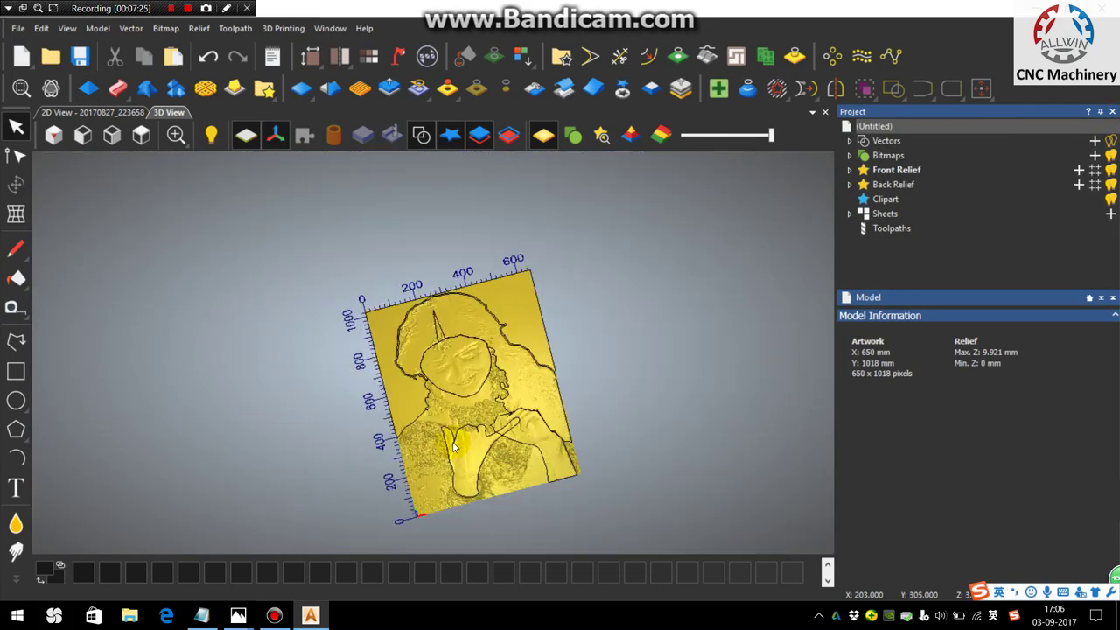
drag(498, 367, 569, 319)
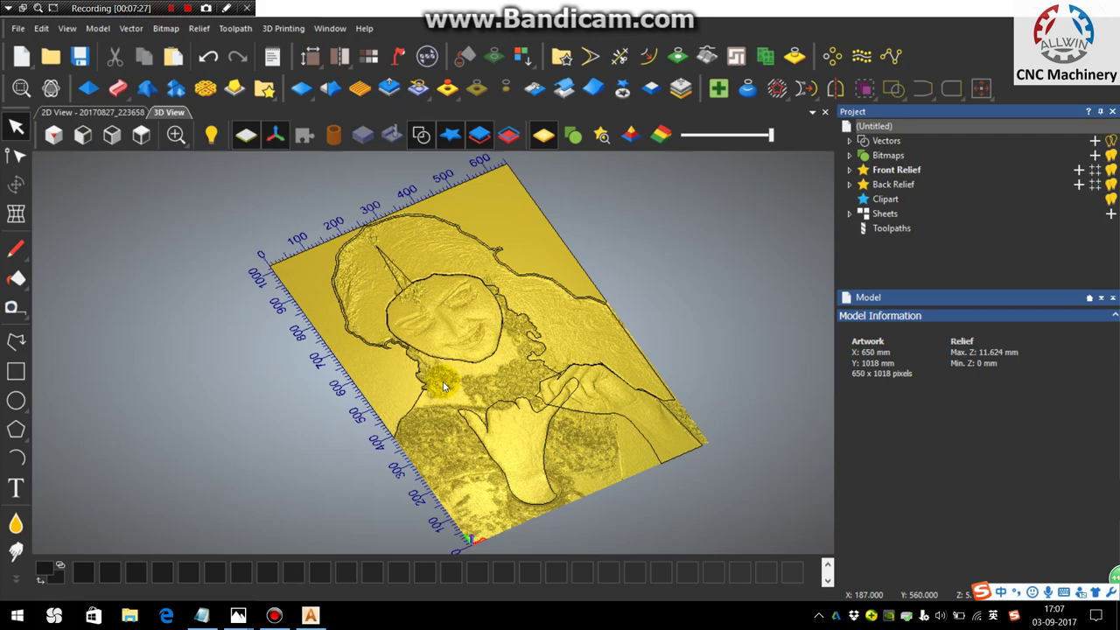
scroll(447, 358, up, 3)
scroll(249, 379, down, 6)
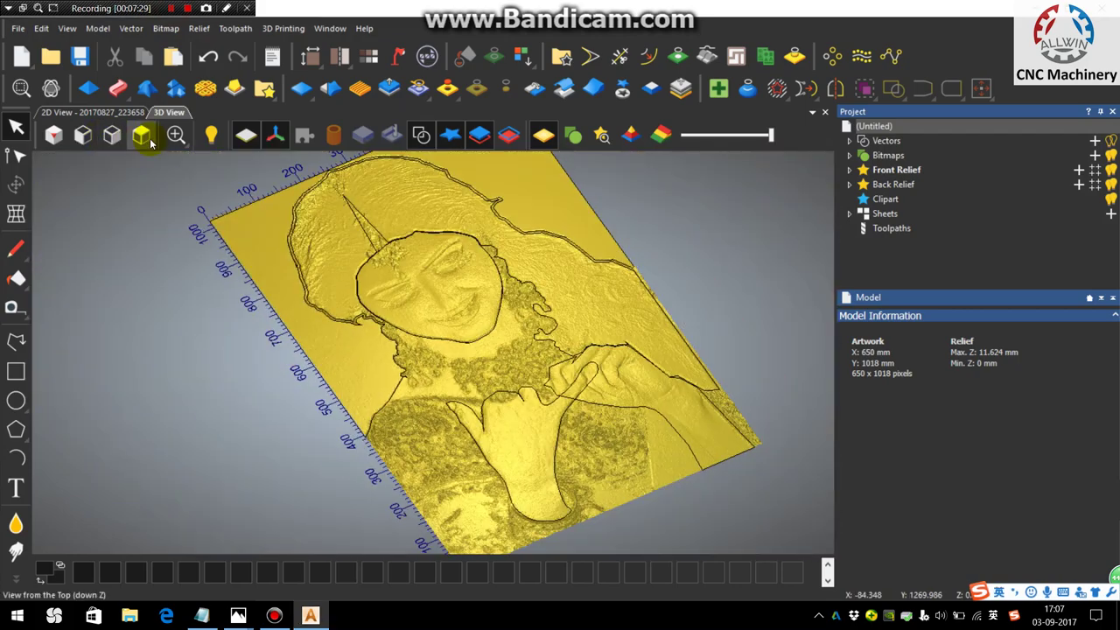
click(143, 140)
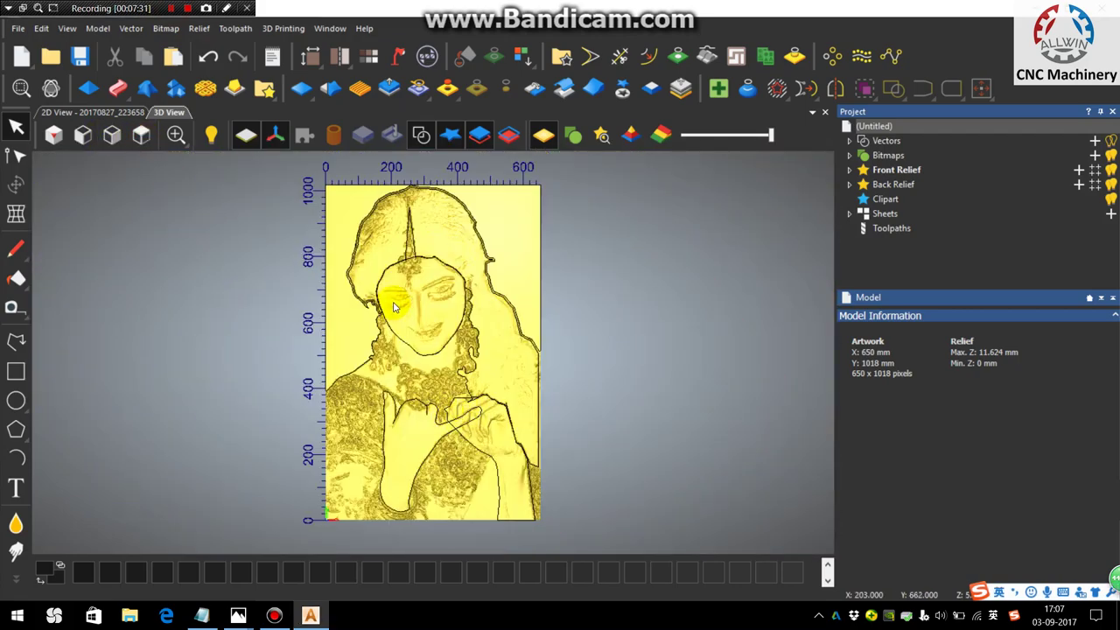
scroll(393, 292, up, 3)
drag(392, 293, 462, 300)
scroll(365, 278, up, 5)
scroll(275, 320, up, 2)
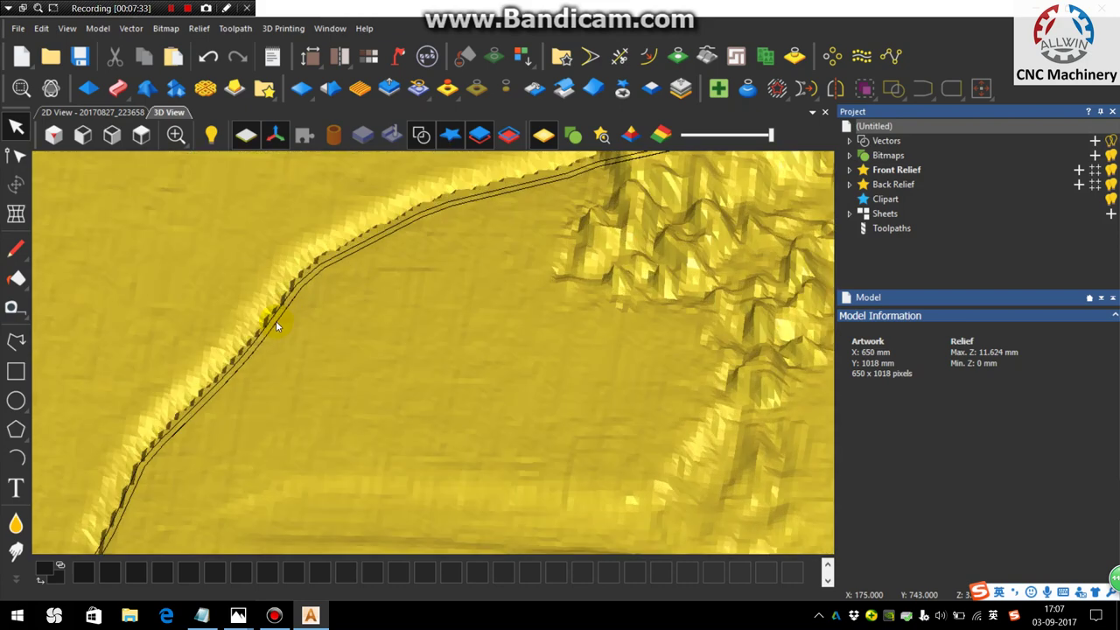
Select all the vector outlines, remove them from the relief, and check the bare surface around the face and hair.
scroll(363, 373, down, 6)
scroll(441, 426, down, 2)
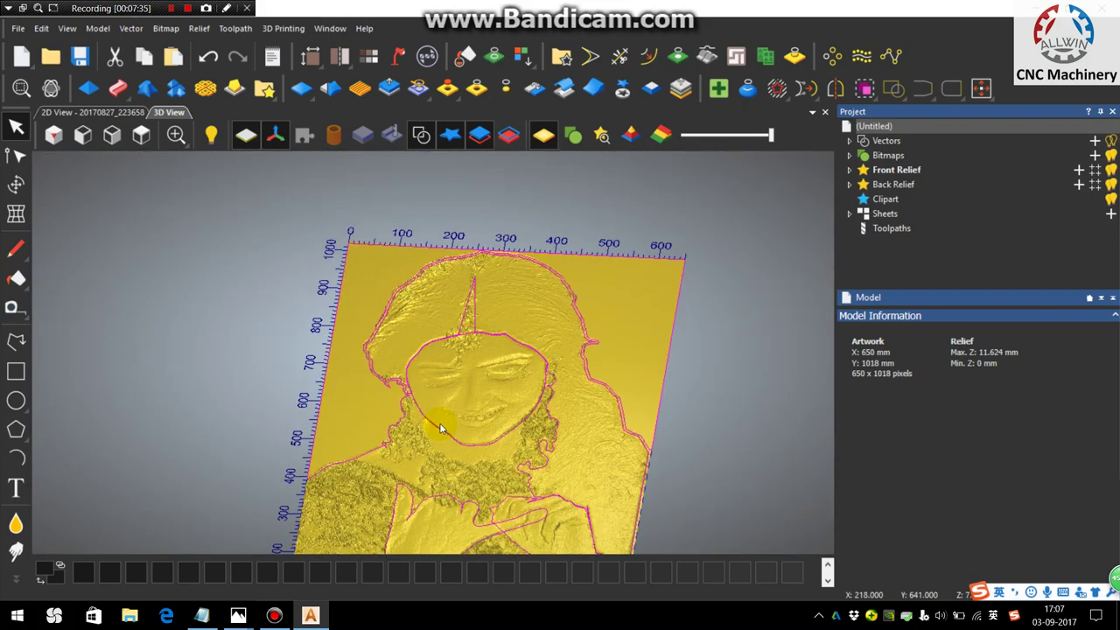
click(361, 414)
scroll(362, 350, up, 5)
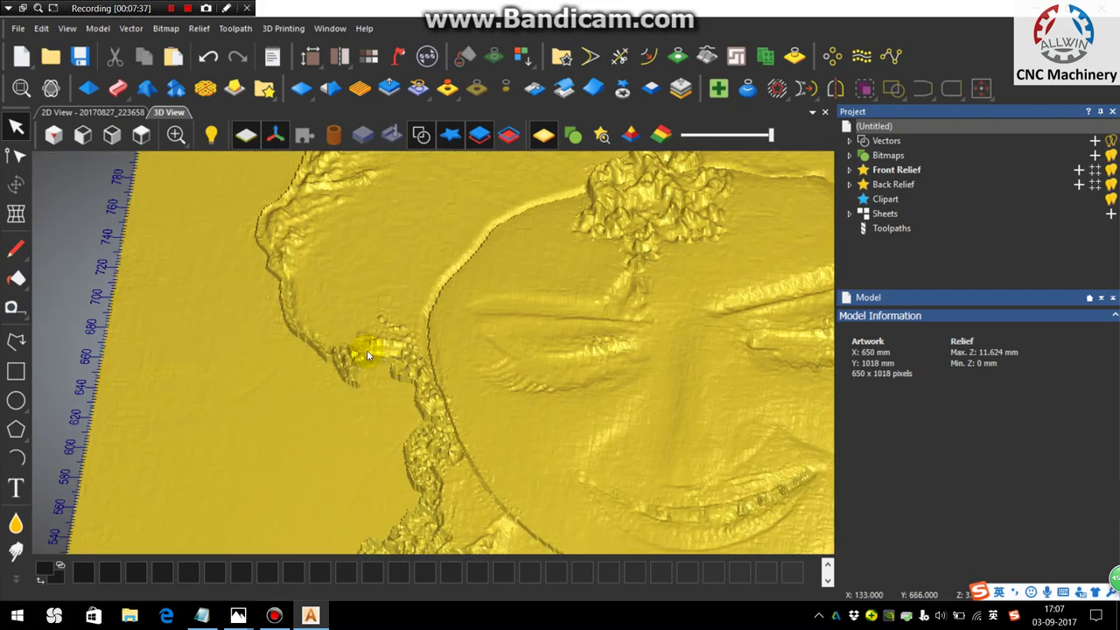
scroll(442, 385, down, 4)
scroll(442, 385, down, 3)
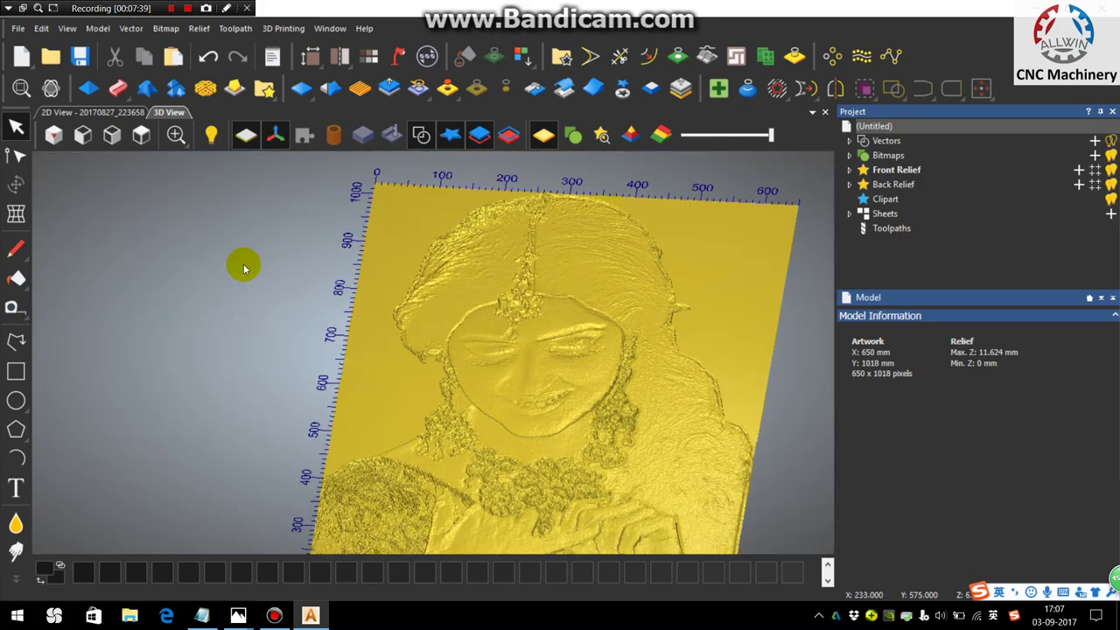
Smooth part of the hair's left outer edge with an 8-pixel radius, 50% strength and 100% smoothness.
click(141, 134)
click(16, 522)
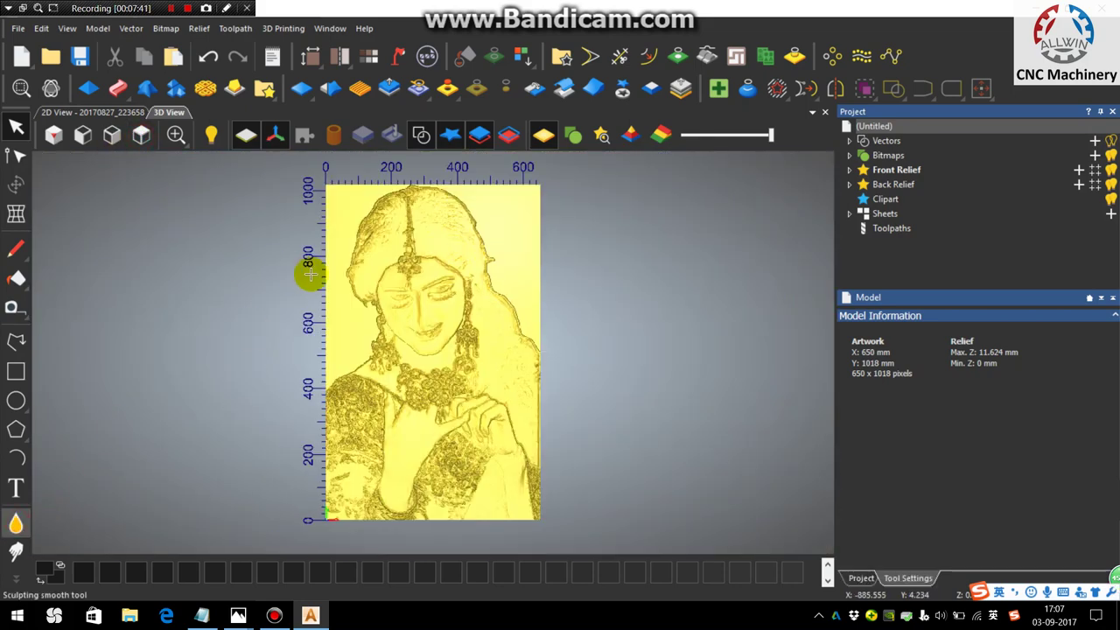
scroll(310, 271, up, 5)
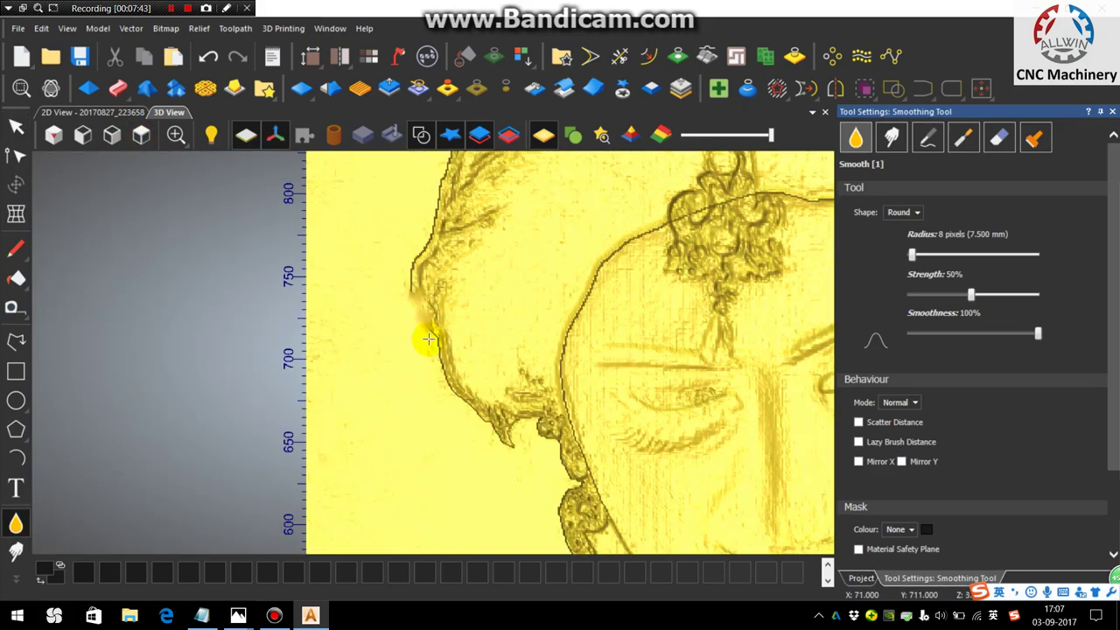
mouse_move(429, 342)
mouse_down()
mouse_move(413, 402)
mouse_move(417, 393)
mouse_up()
key(Escape)
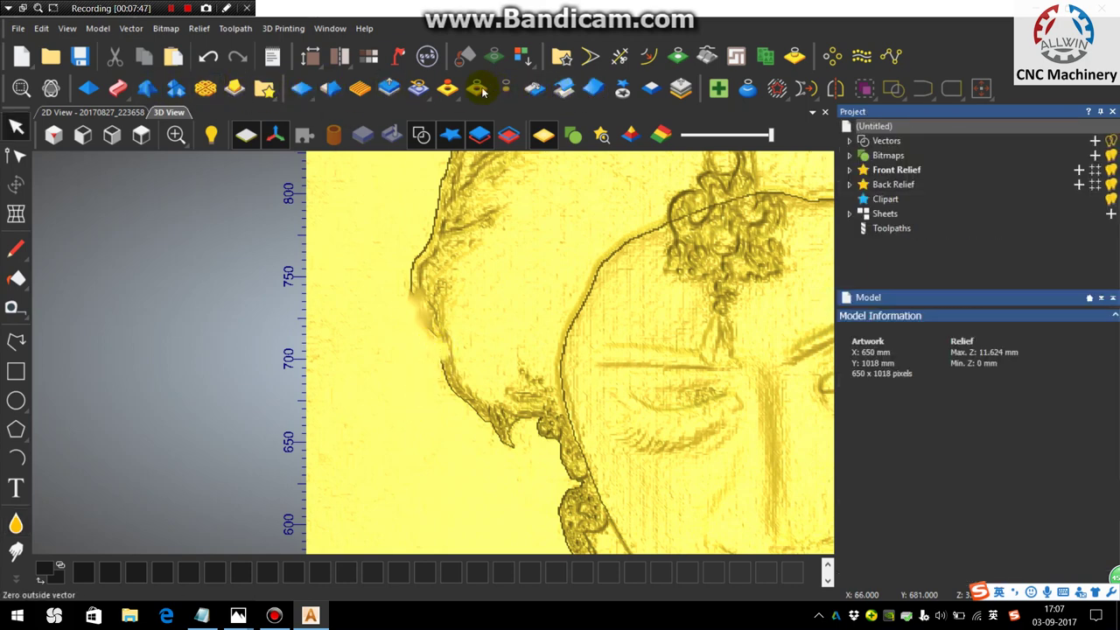
Smooth the whole relief layer with 1 smoothing pass.
click(330, 89)
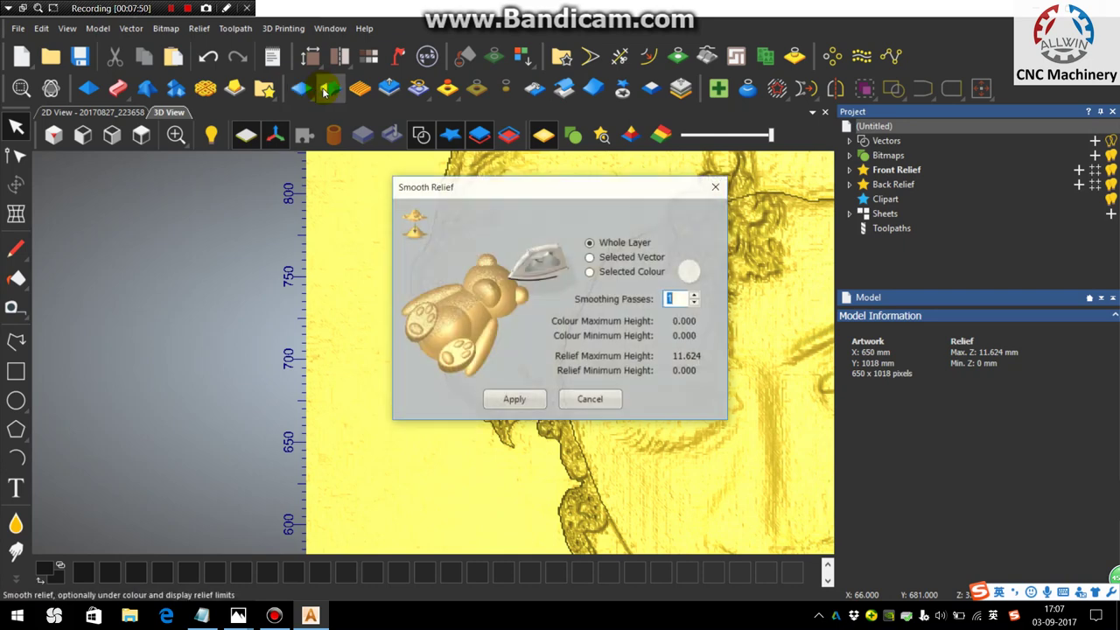
click(514, 400)
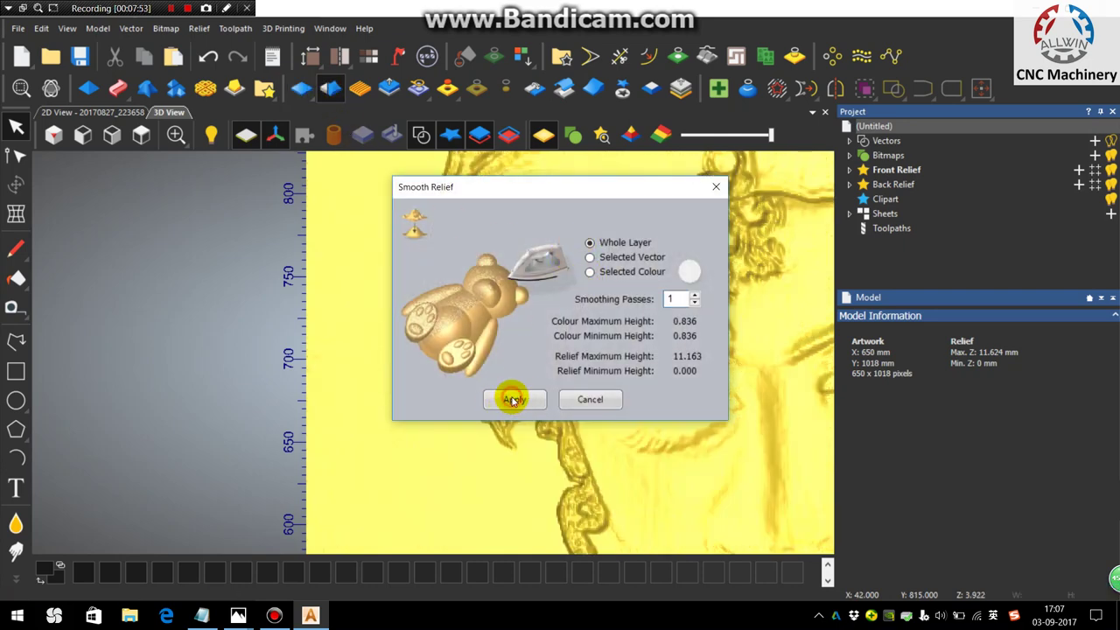
Close the smoothing dialog and inspect the smoothed relief at an angle and straight from above.
click(716, 186)
scroll(580, 395, down, 3)
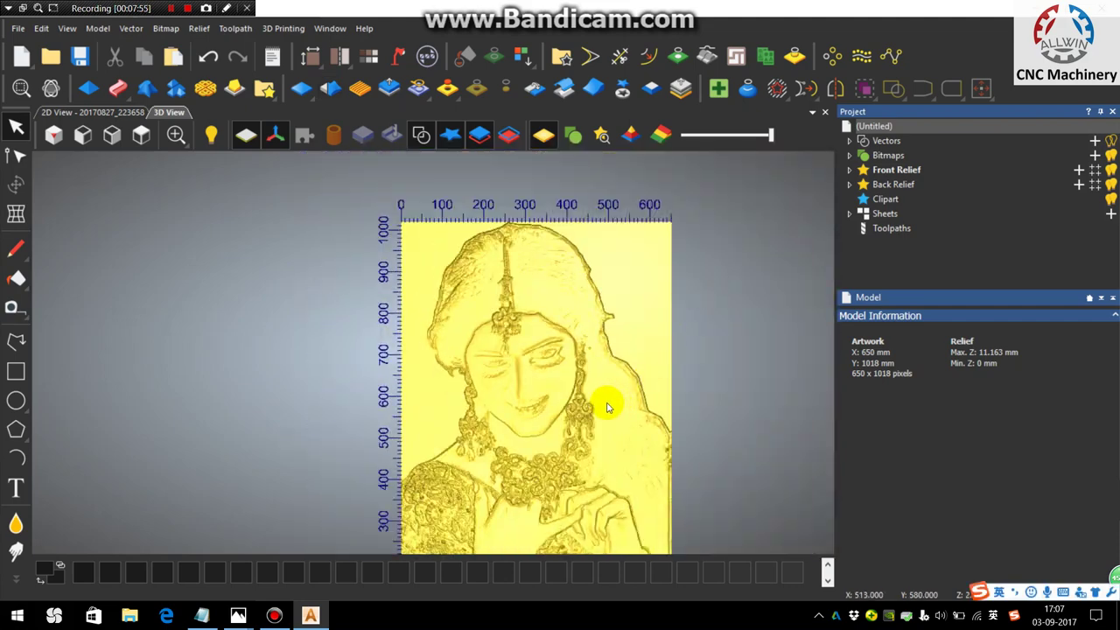
drag(581, 395, 242, 225)
scroll(483, 367, up, 5)
scroll(482, 371, down, 2)
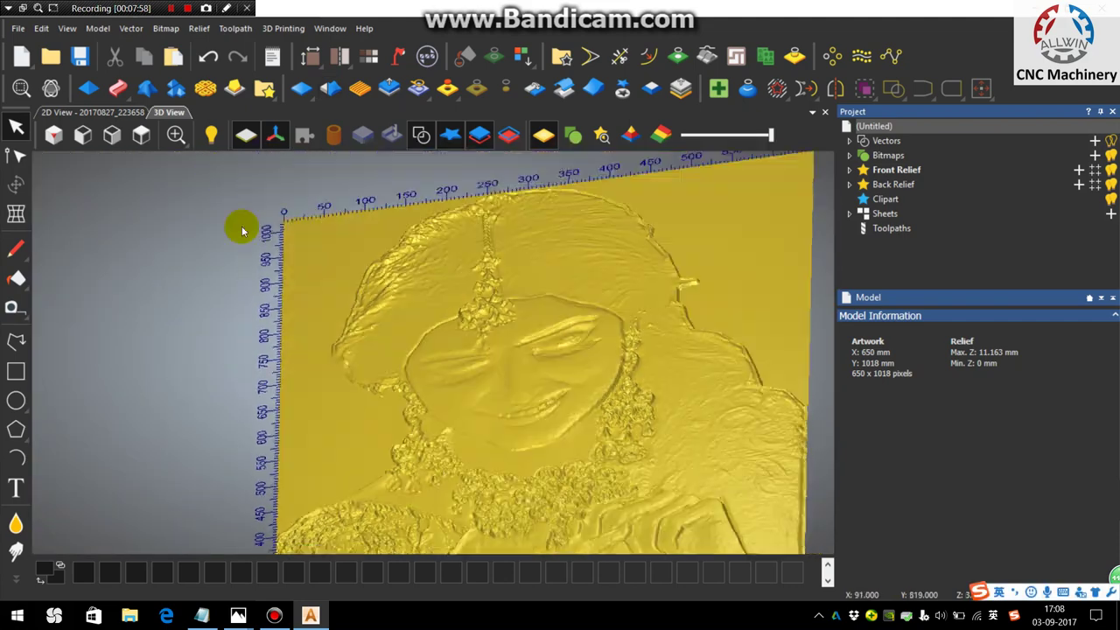
click(142, 138)
Start a Machine Relief 3D toolpath on the whole relief and open the tool database for the finishing tool.
click(235, 28)
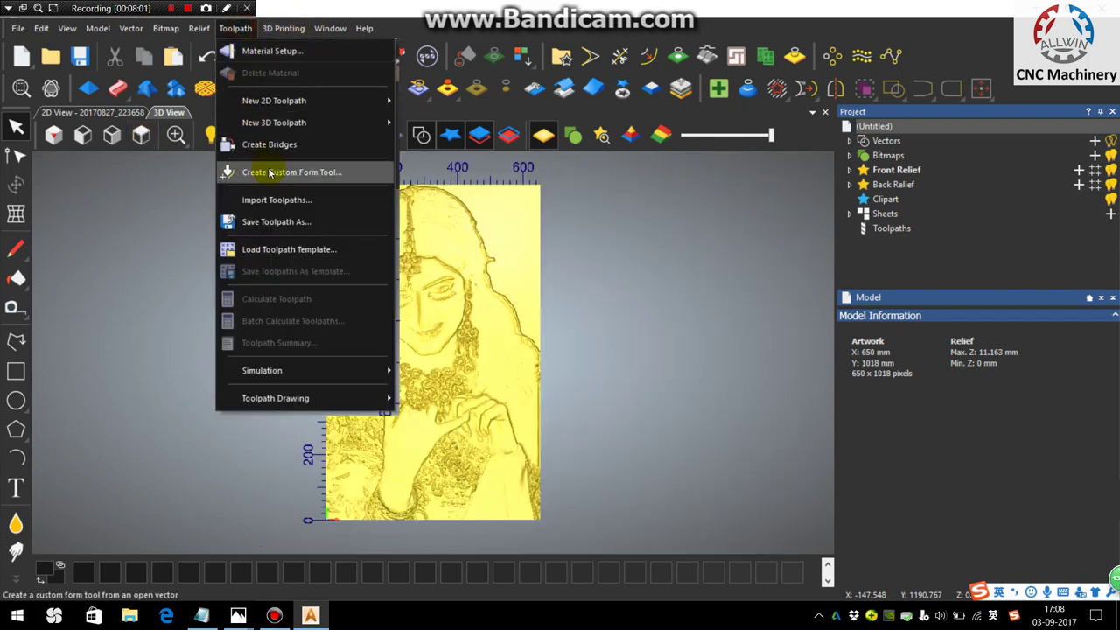
mouse_move(338, 122)
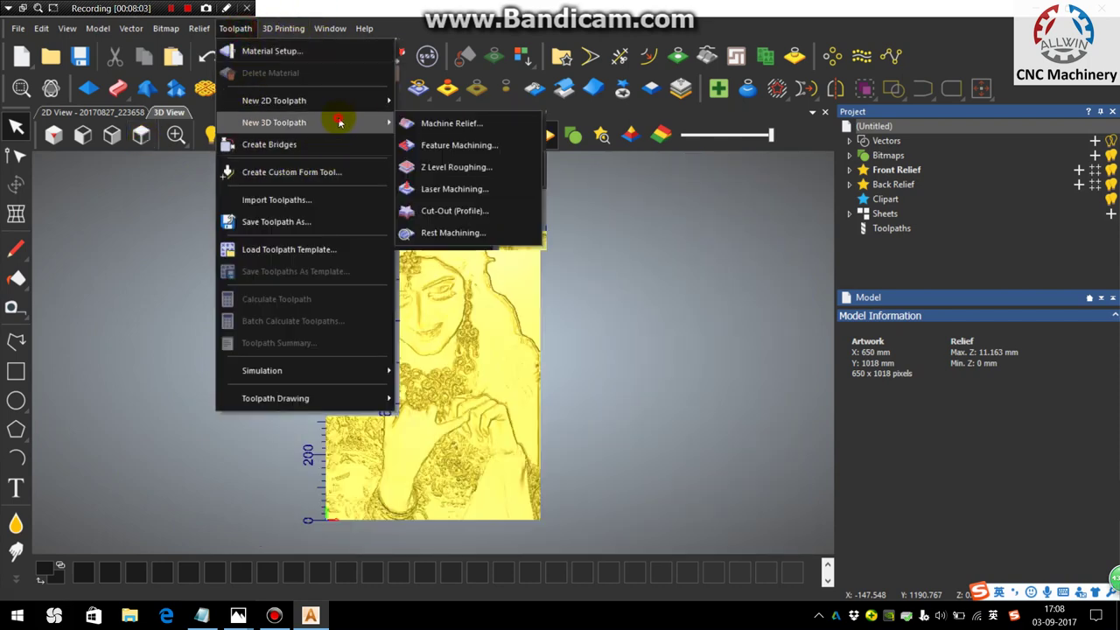
click(441, 125)
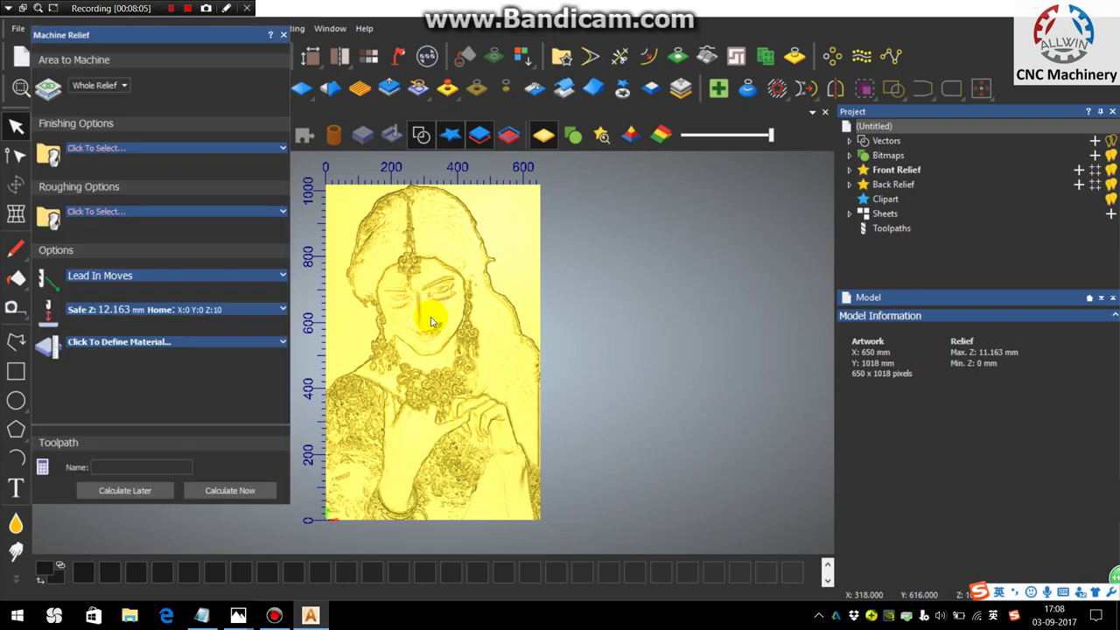
click(152, 148)
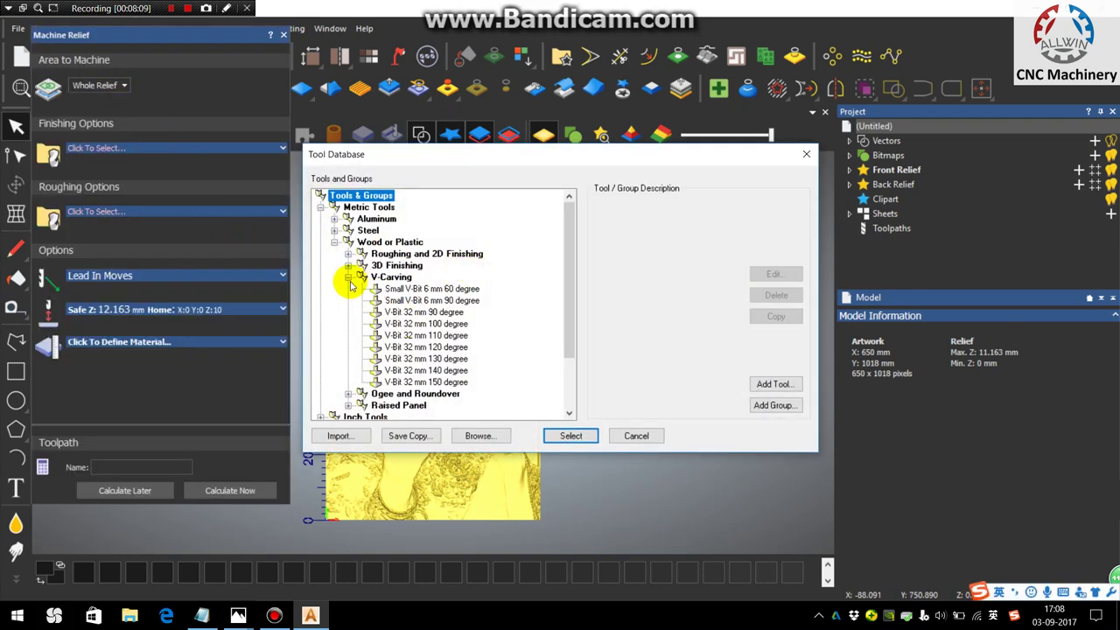
click(347, 277)
click(335, 242)
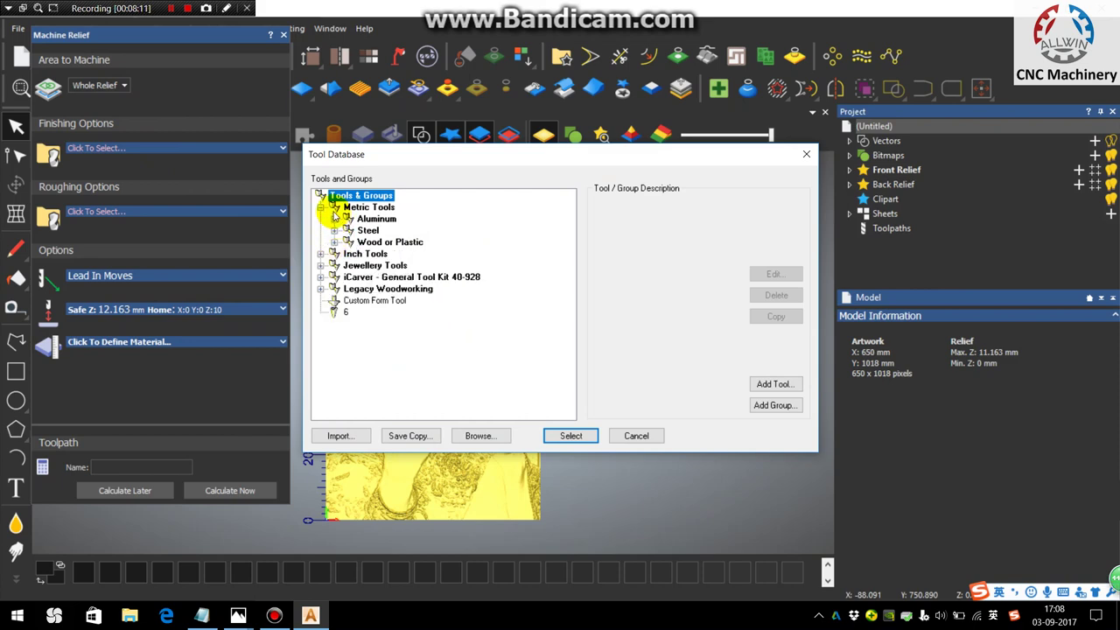
Switch to the Photos viewer to look at the picture of the conical engraving bits, and return to ArtCAM.
mouse_move(238, 615)
click(306, 554)
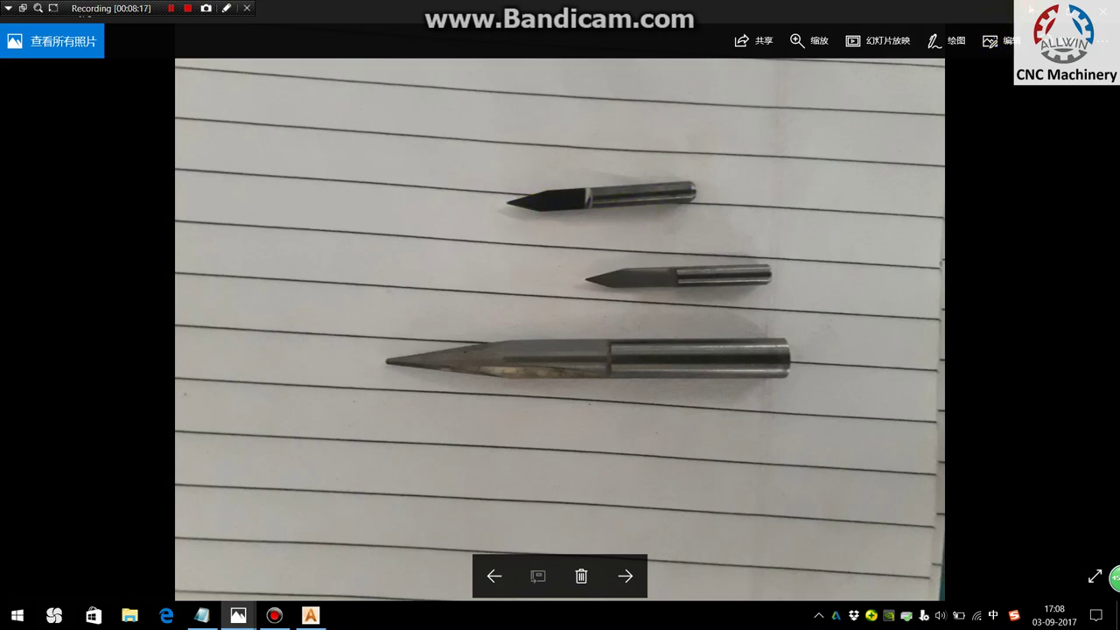
click(1011, 16)
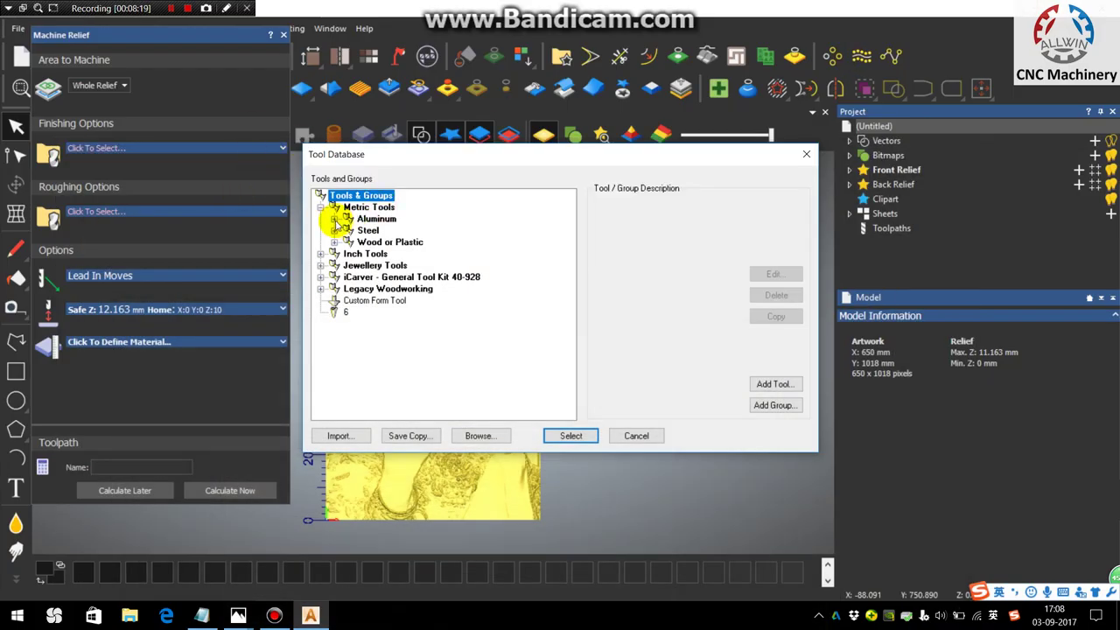
Review the settings of the metric engraving tool Conical 0.125 Flat - 10 degrees 3mm and select it for finishing.
click(336, 220)
click(349, 252)
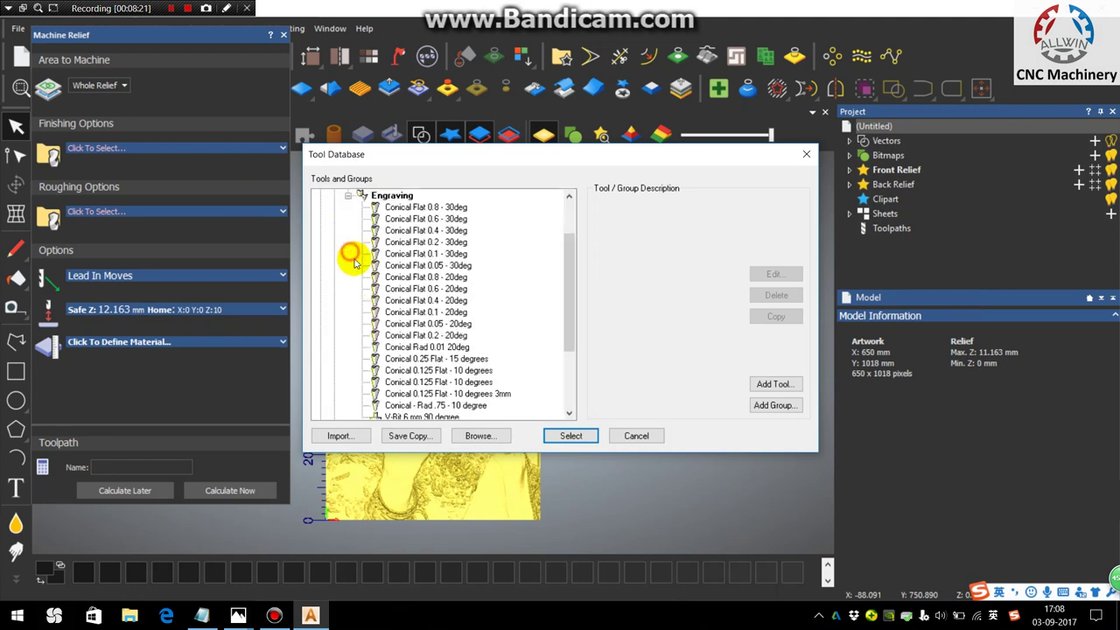
click(477, 395)
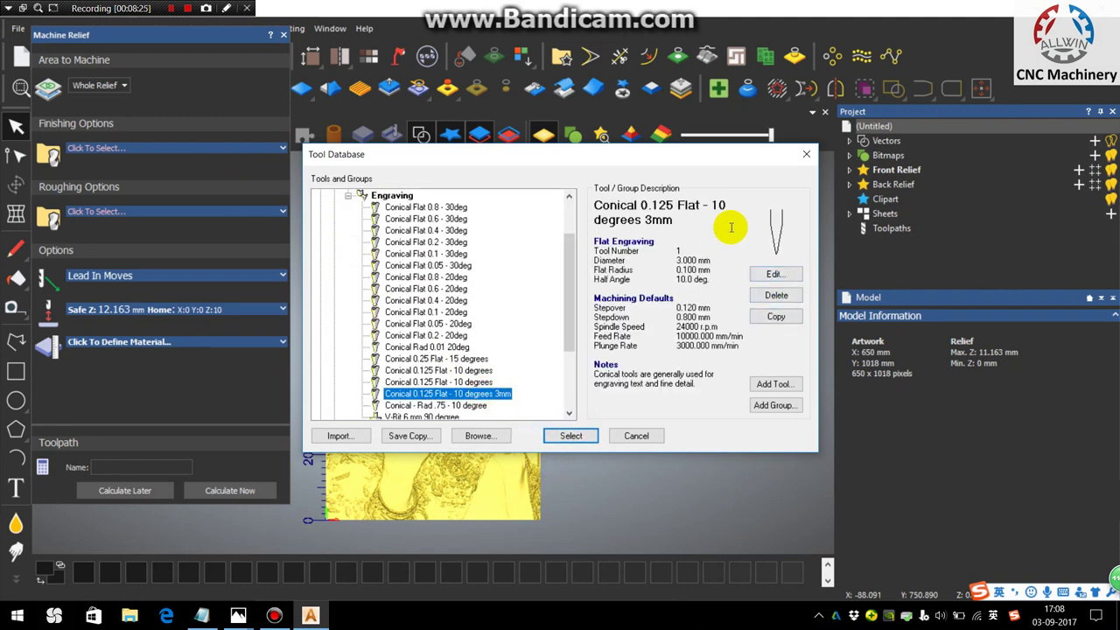
click(773, 274)
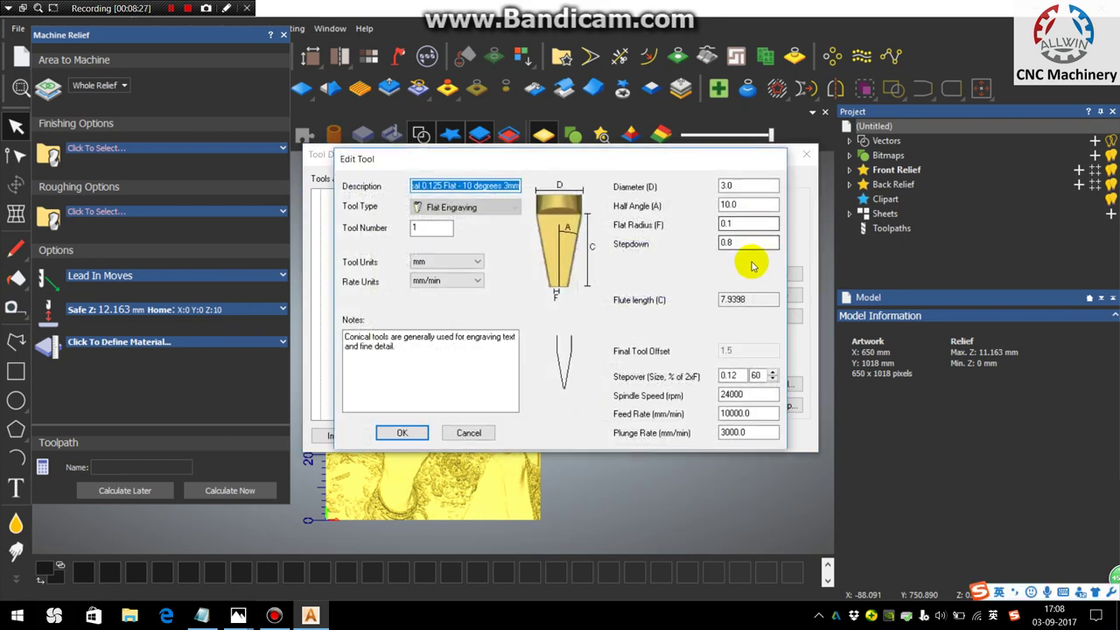
click(405, 432)
click(573, 437)
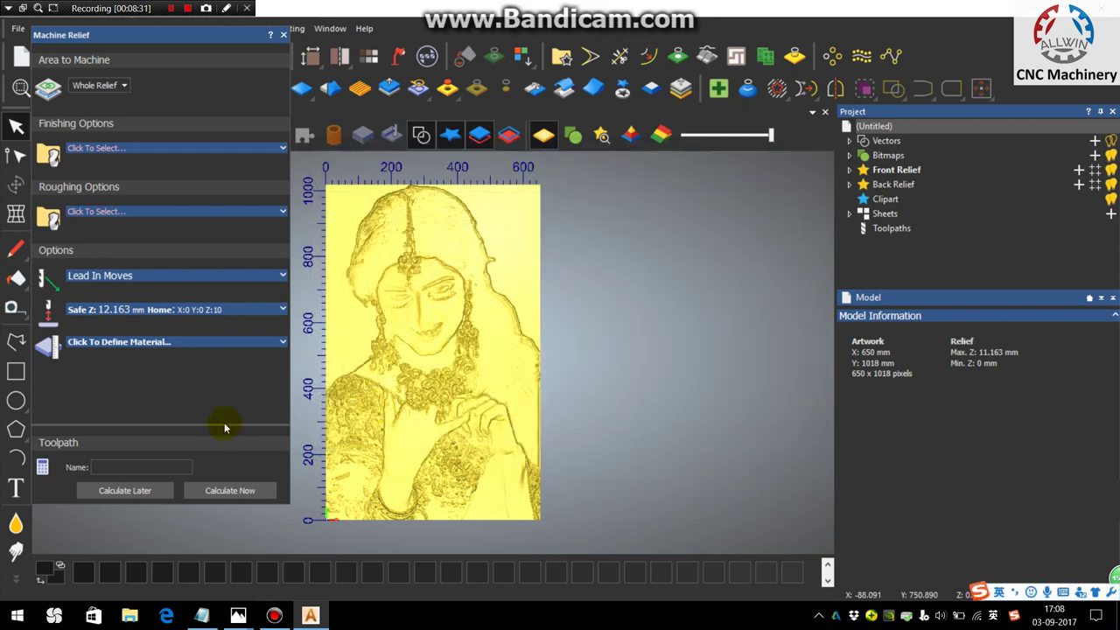
Set the material thickness to 12 mm and calculate the Machine Relief toolpath.
scroll(150, 247, down, 1)
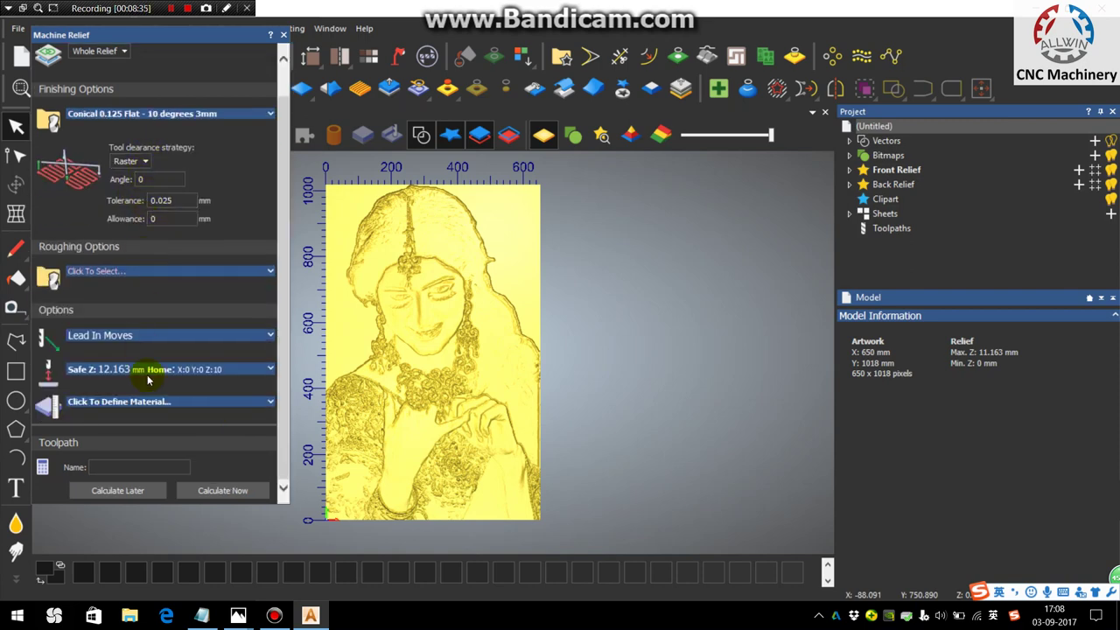
click(161, 402)
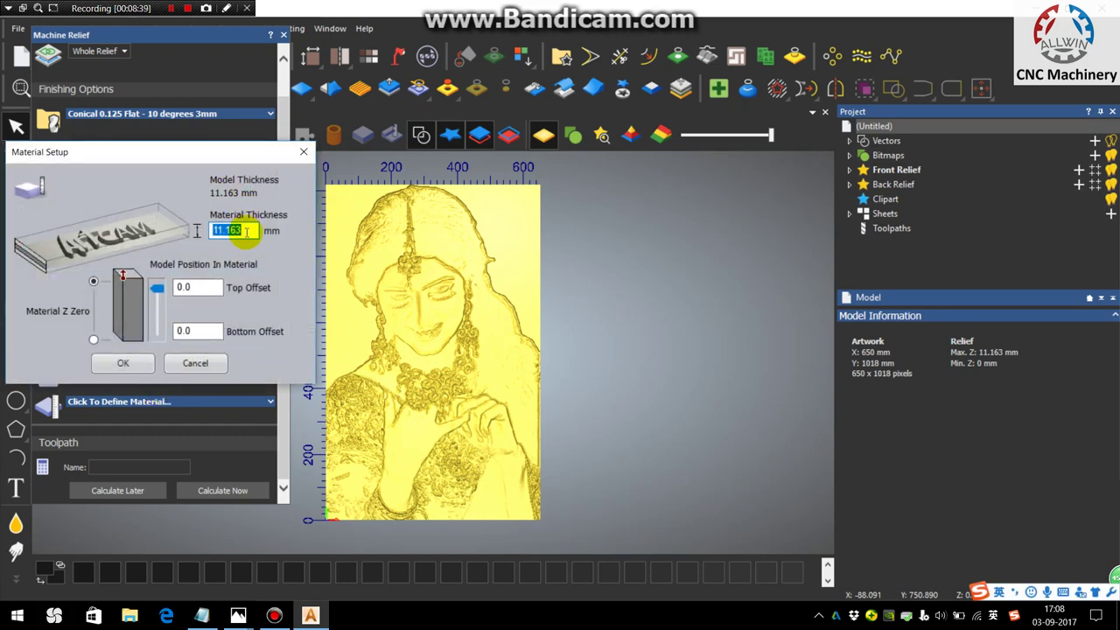
text(12)
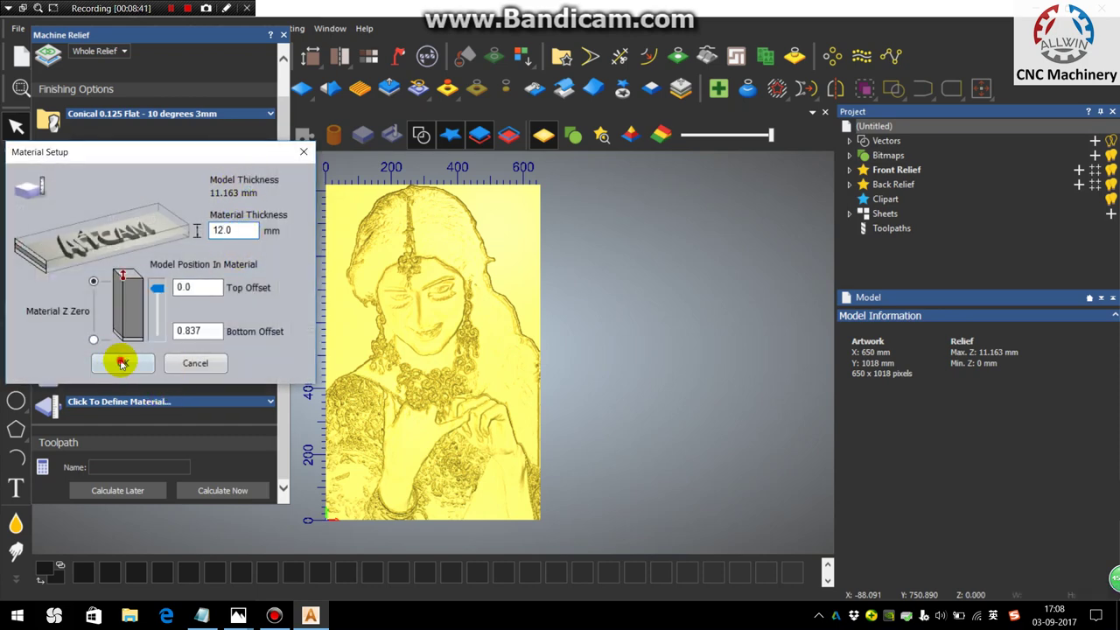
click(123, 362)
click(212, 490)
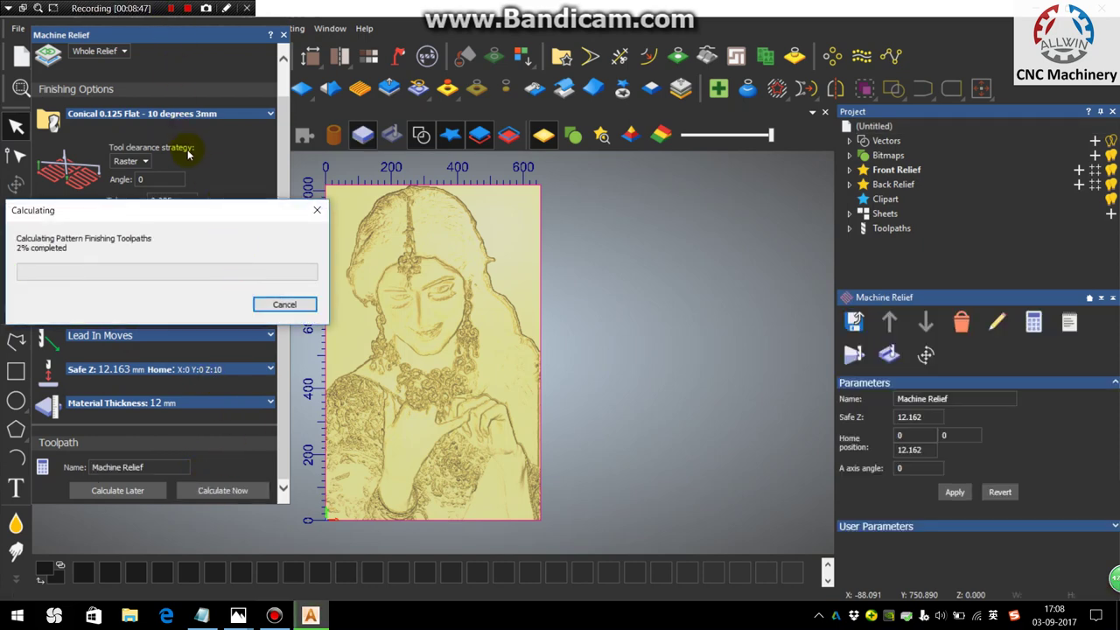
click(171, 8)
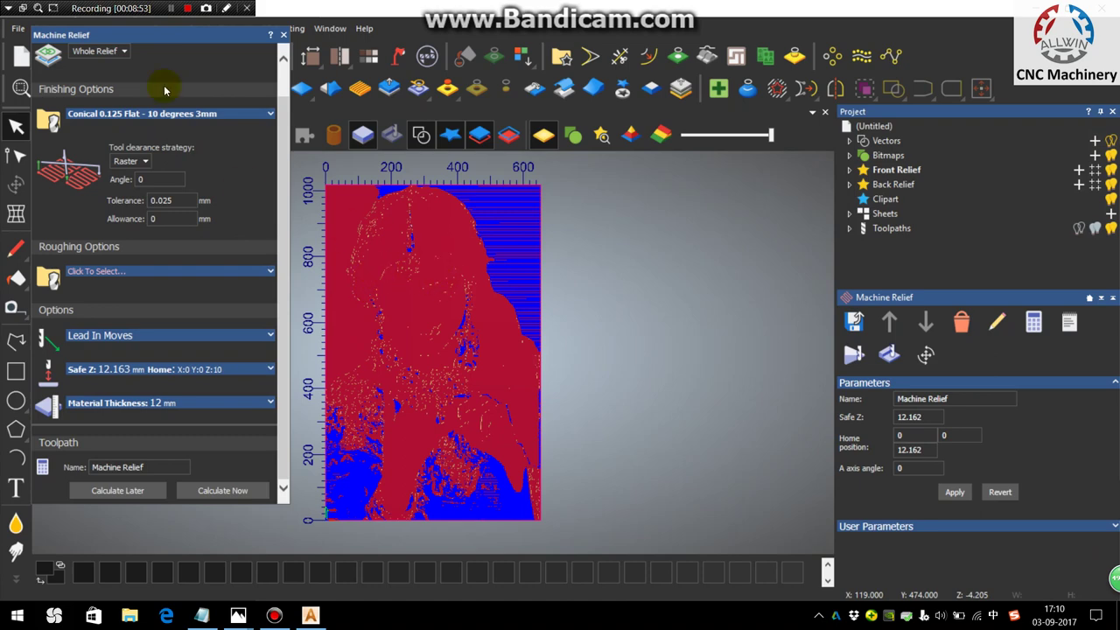
click(283, 35)
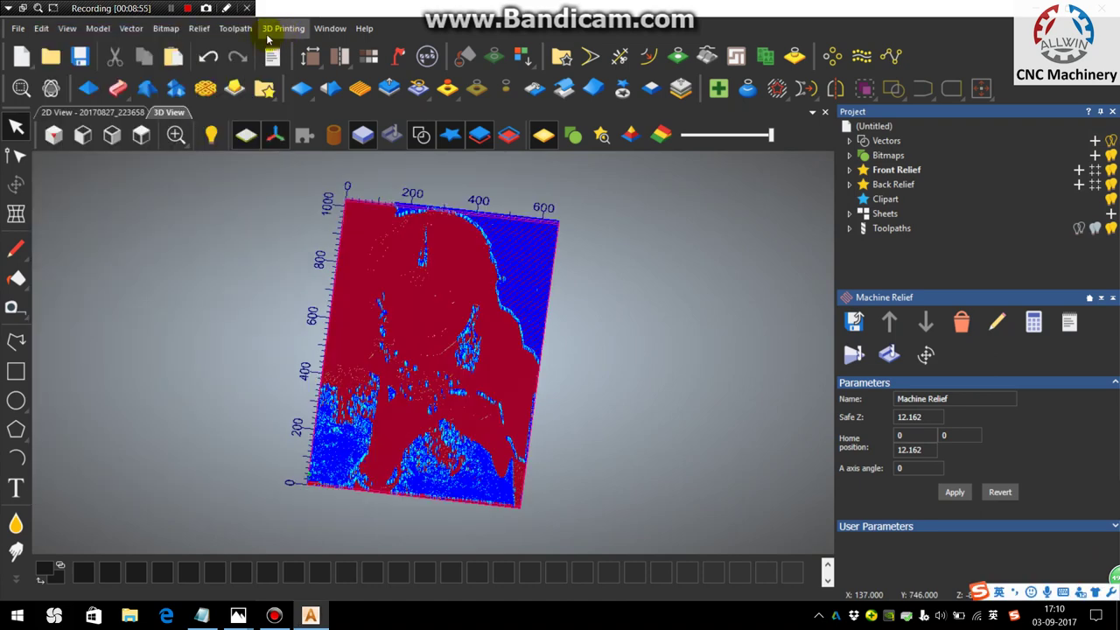
Simulate all toolpaths on the material block.
click(237, 28)
mouse_move(329, 384)
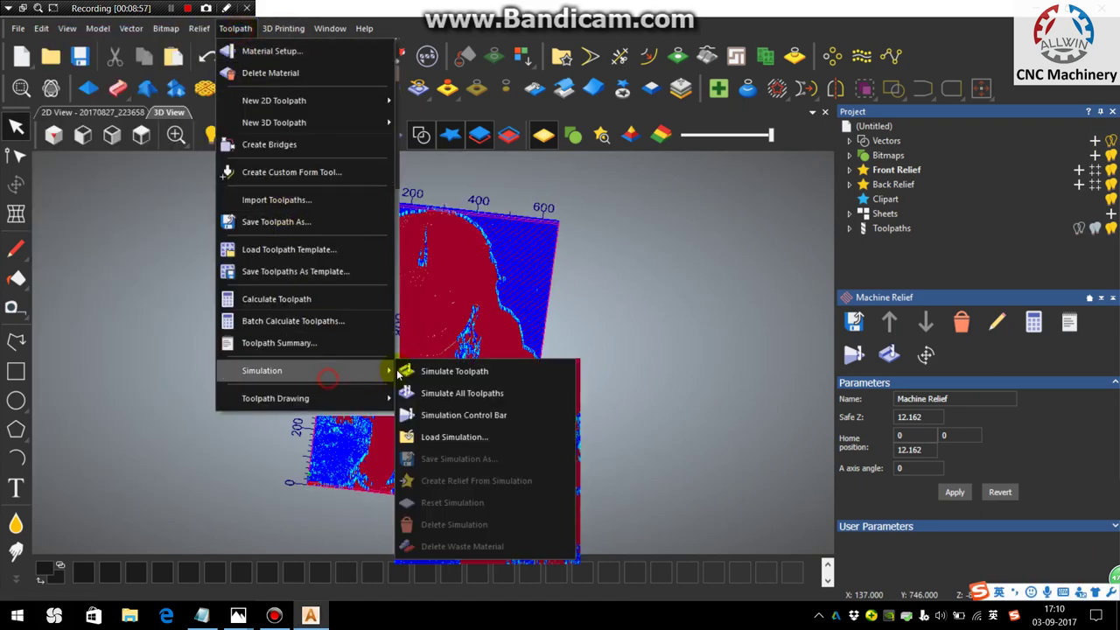
click(455, 394)
click(457, 362)
click(483, 427)
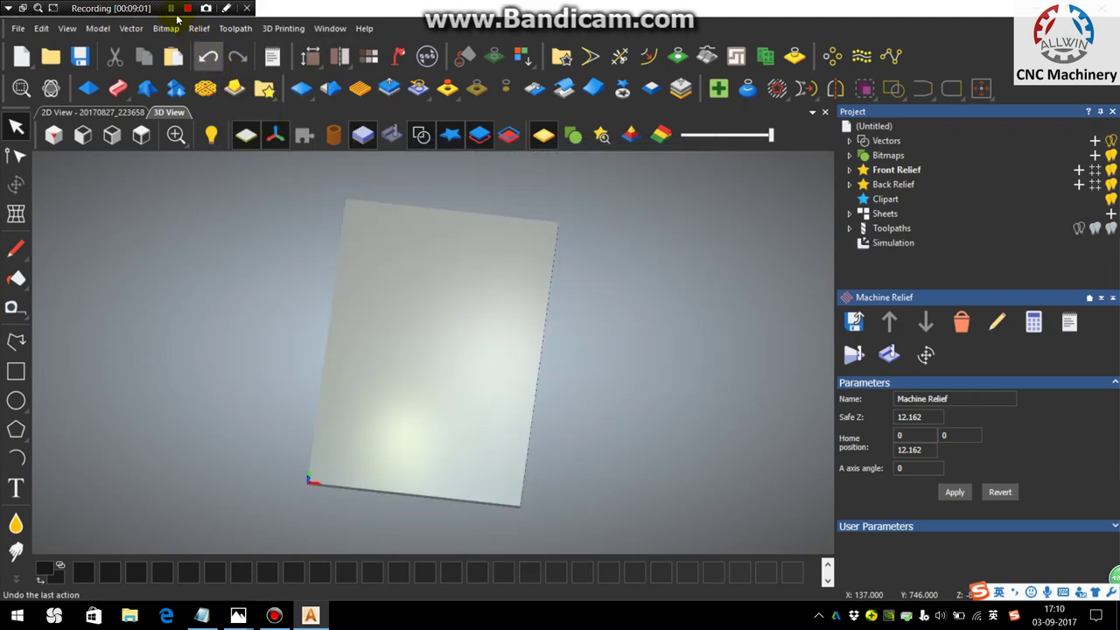
Examine the simulated carving from above, at an angle and close up around the face and jewellery.
drag(453, 394, 440, 343)
scroll(425, 325, up, 5)
scroll(420, 350, down, 3)
scroll(407, 355, up, 3)
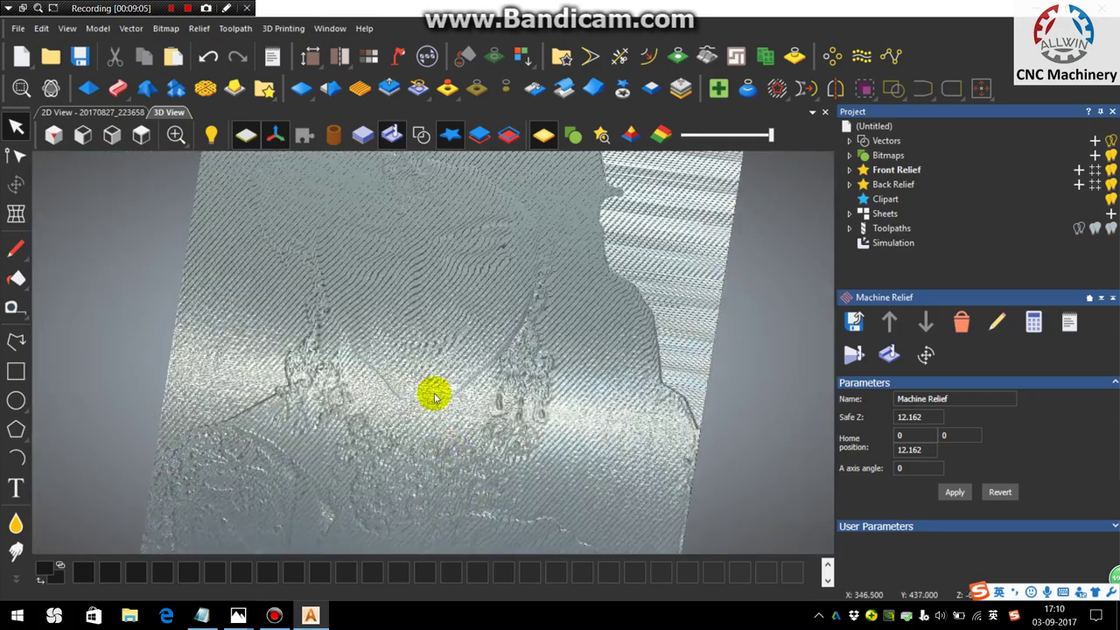
click(141, 134)
scroll(409, 348, up, 3)
scroll(428, 324, up, 2)
scroll(455, 298, down, 5)
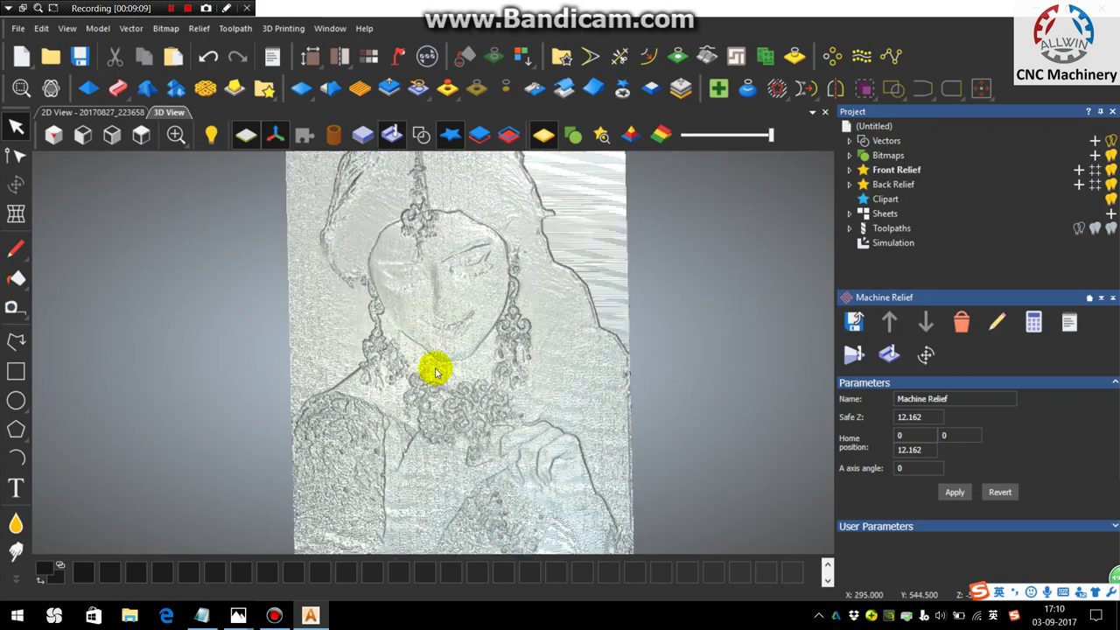
drag(434, 390, 377, 210)
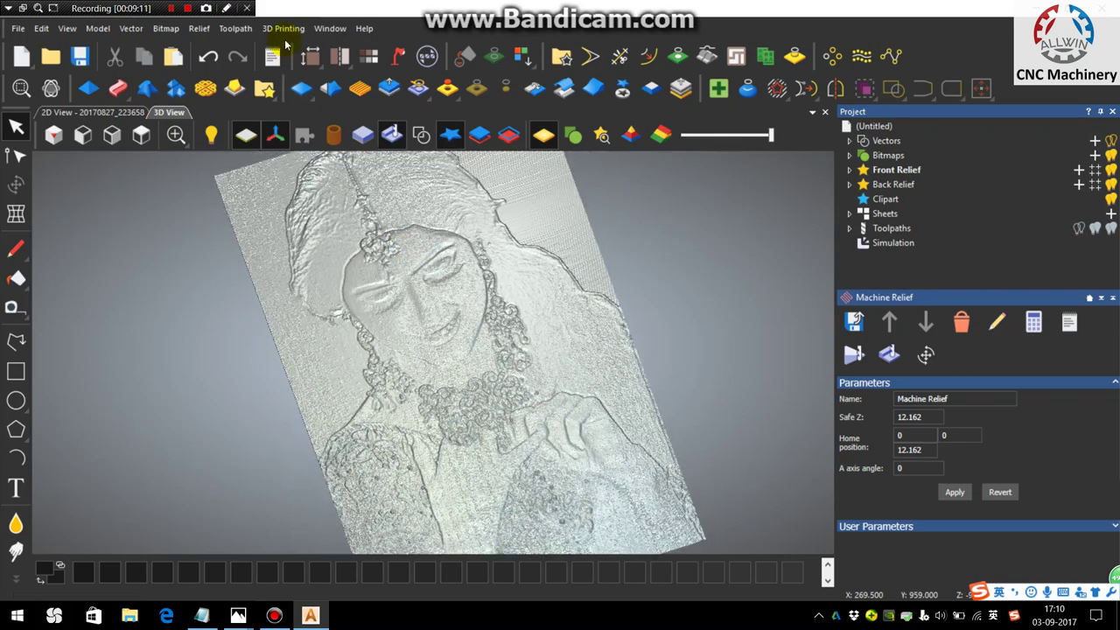
Save the toolpath to the desktop as 2 in Neo Group 3 Axis Flat format, with toolpath details appended, and place the file in the top row.
click(235, 29)
click(280, 200)
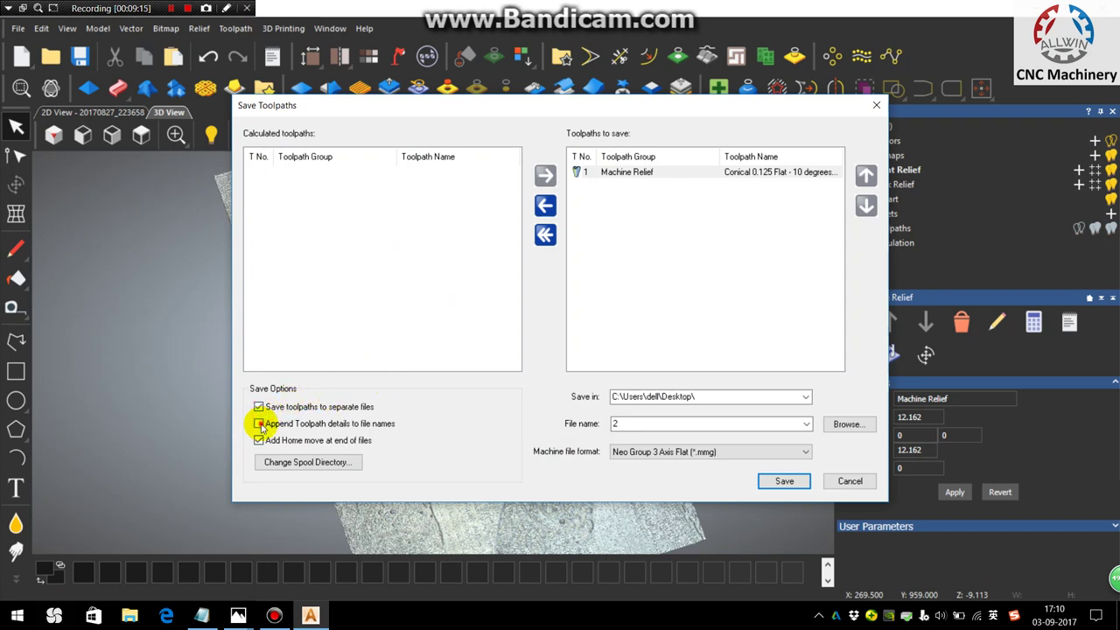
click(259, 424)
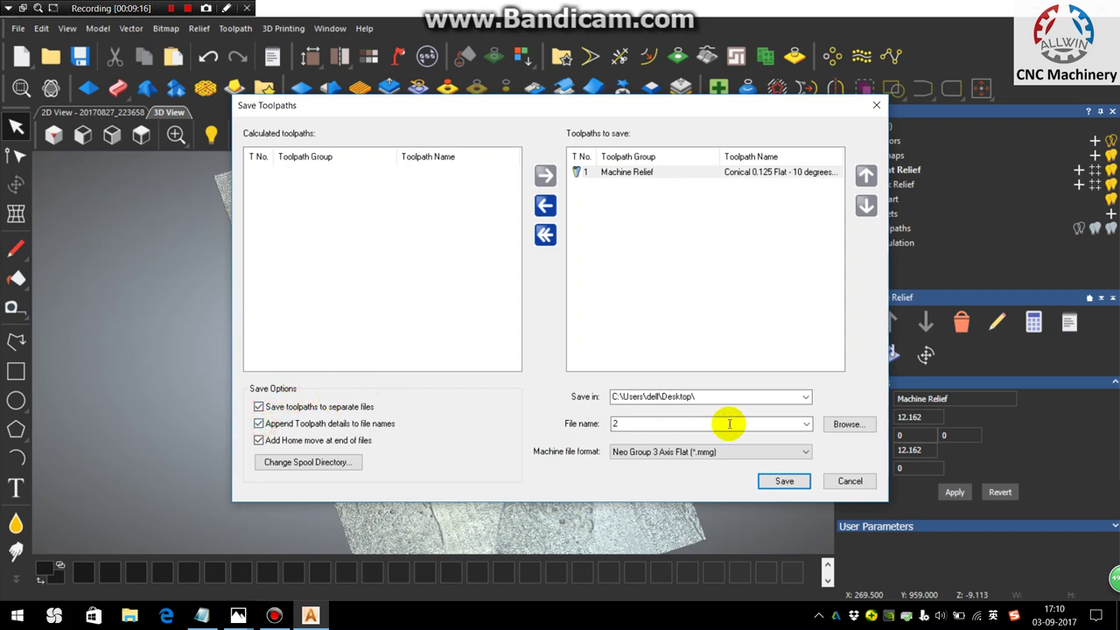
click(774, 485)
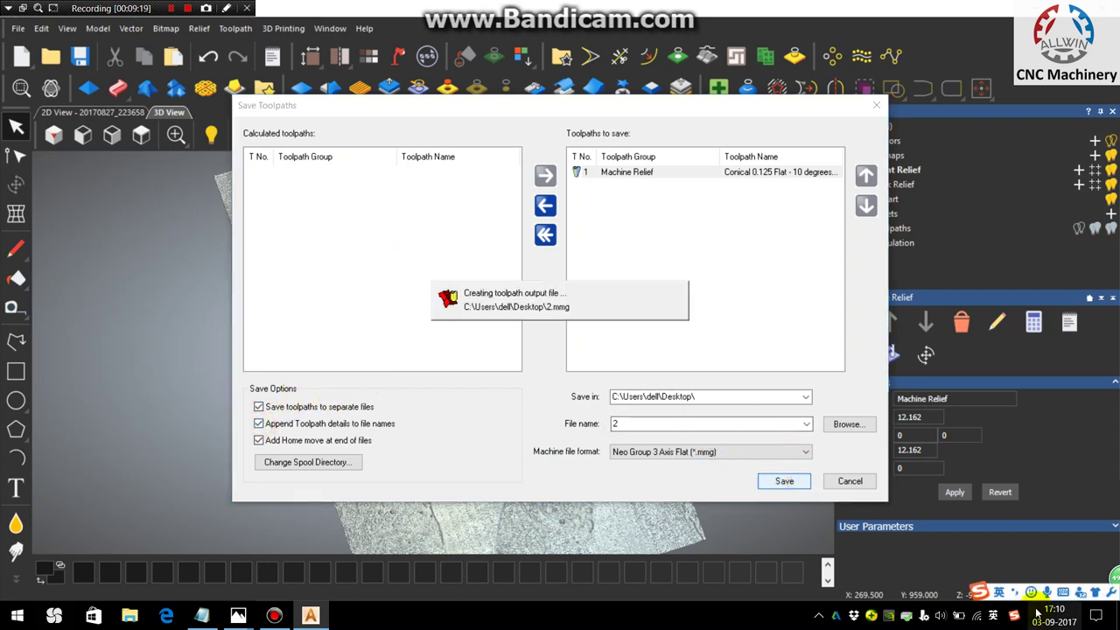
click(1116, 616)
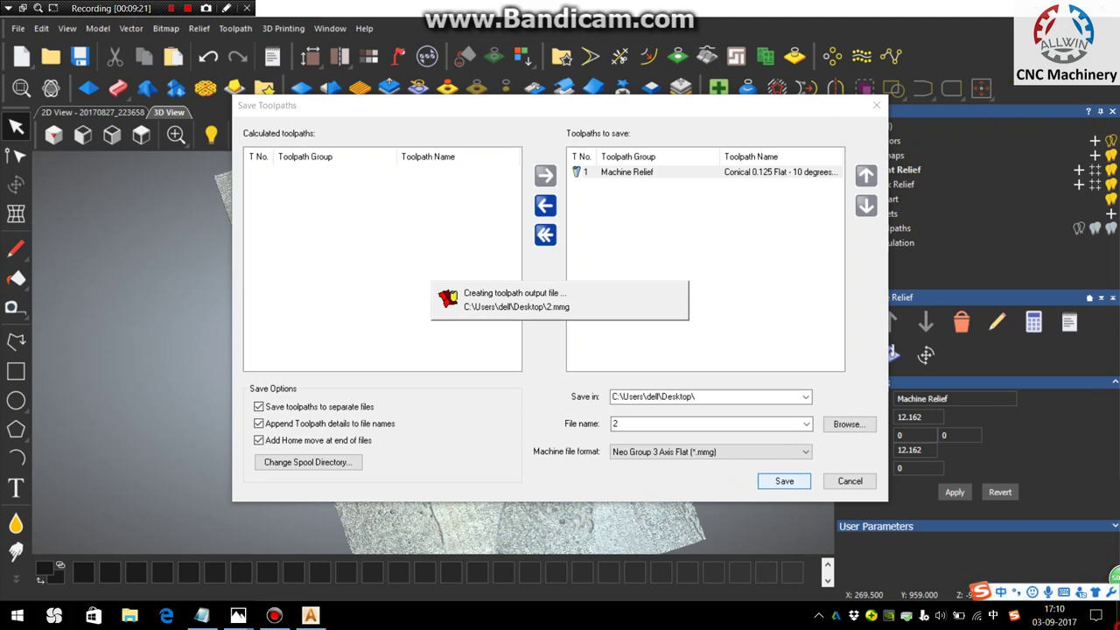
drag(135, 103, 567, 55)
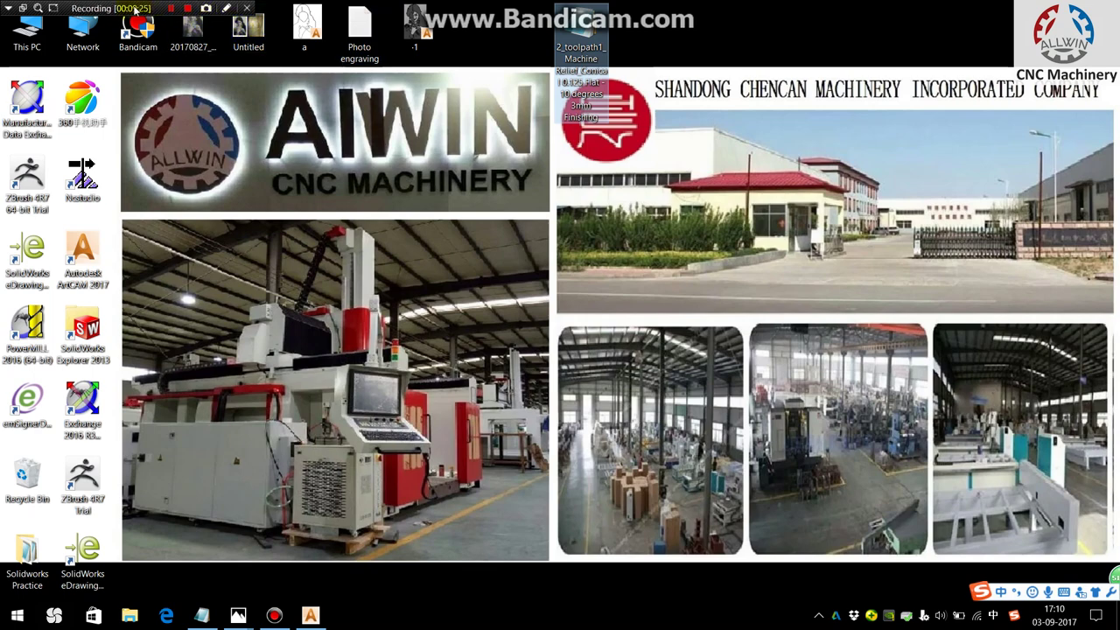
Open the Untitled picture from the desktop to compare the portrait with the carved wood, and return to ArtCAM.
click(248, 39)
double_click(247, 41)
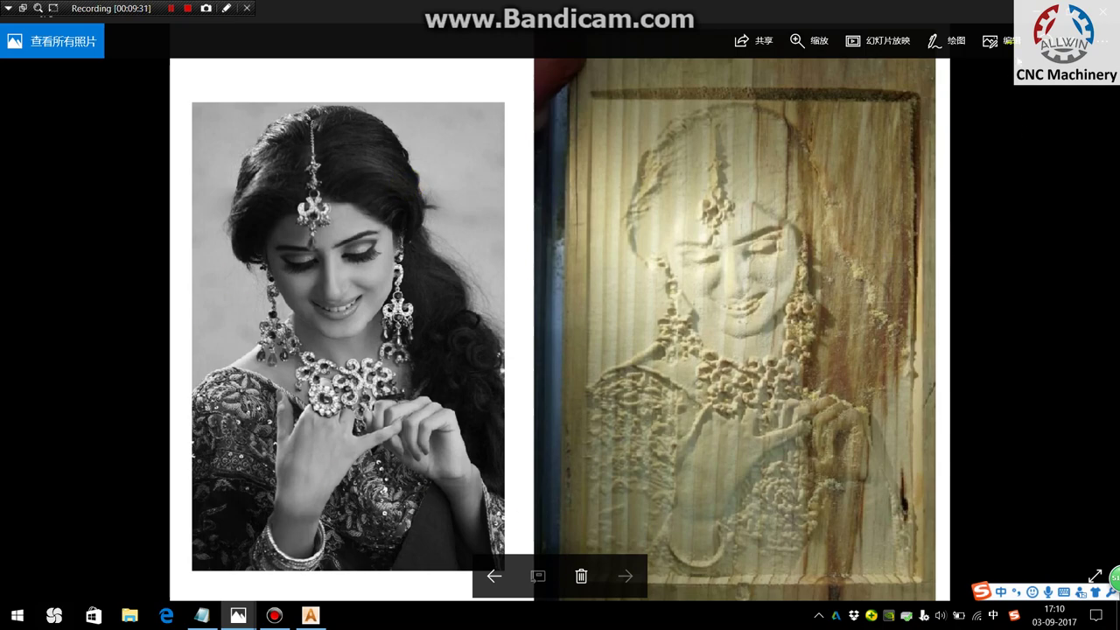
key(alt+Tab)
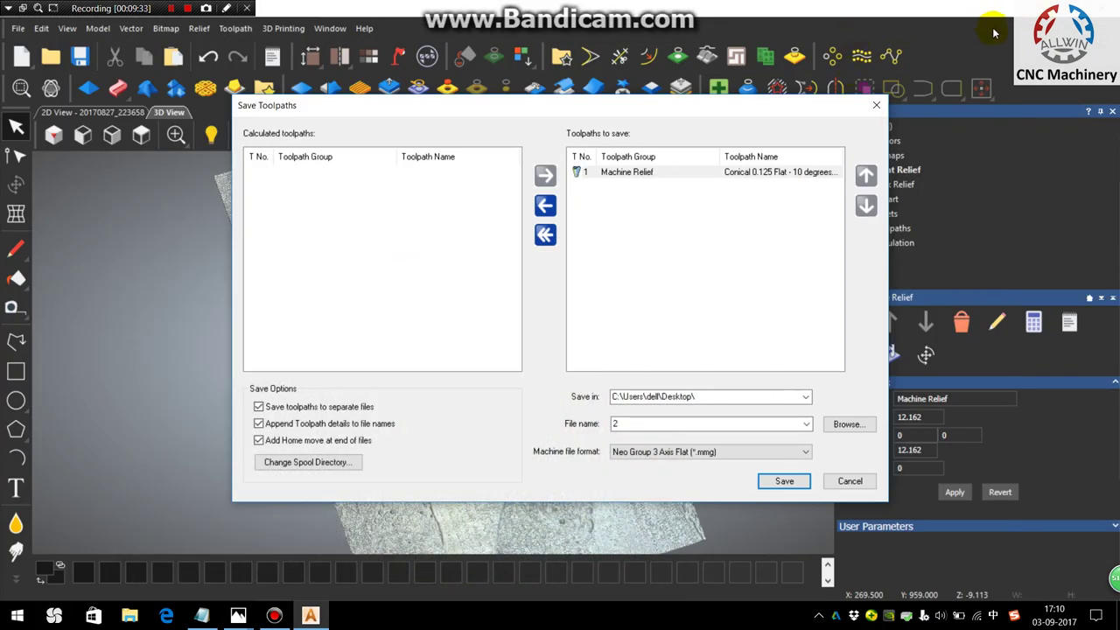
Switch to the Notepad notes on photo engraving and highlight the contact e-mail and the company's machine-purchase reference lines.
click(1117, 617)
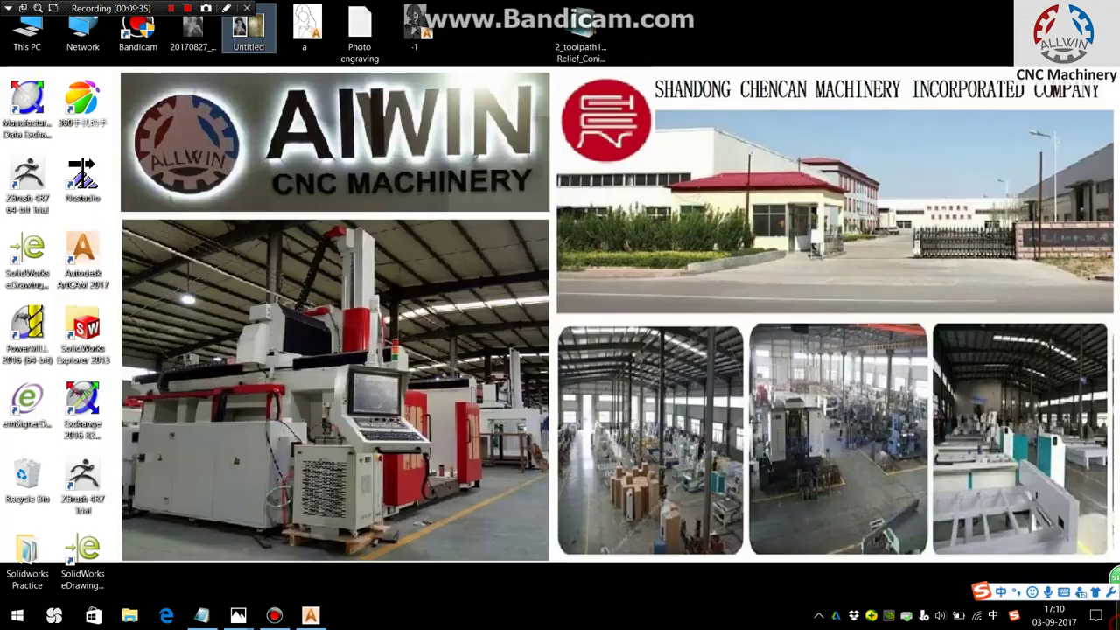
mouse_move(190, 622)
click(213, 592)
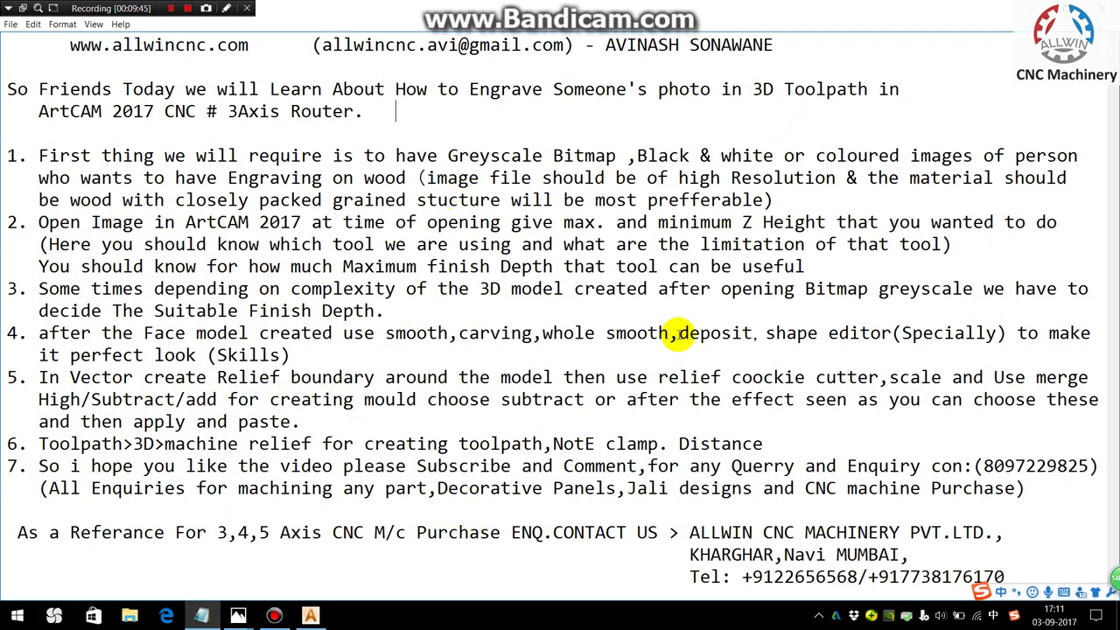
drag(319, 46, 565, 51)
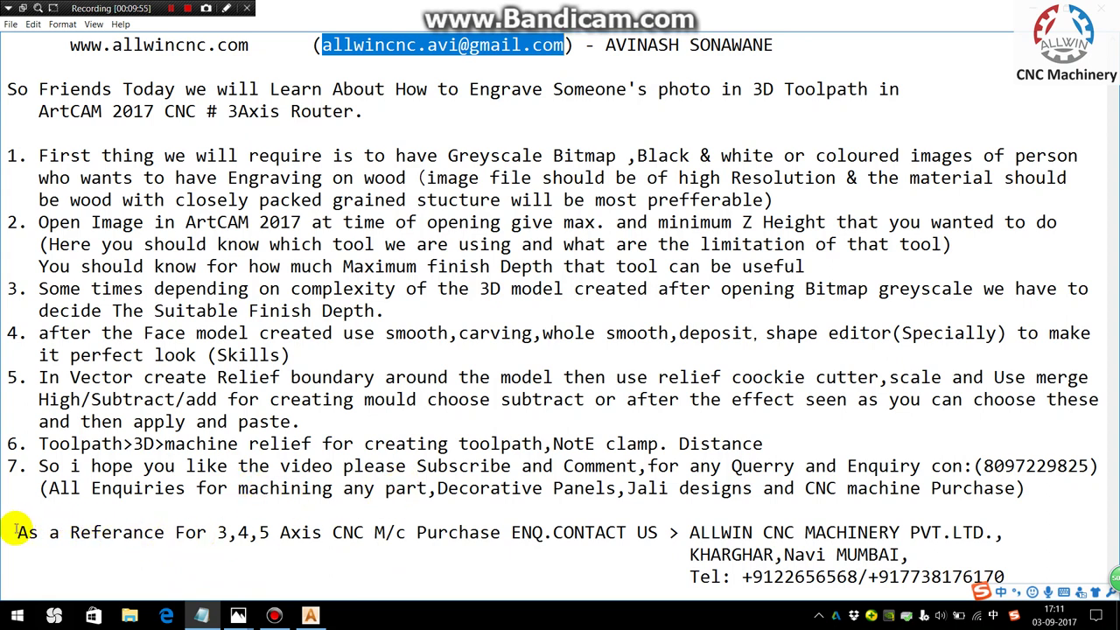
drag(10, 532, 665, 566)
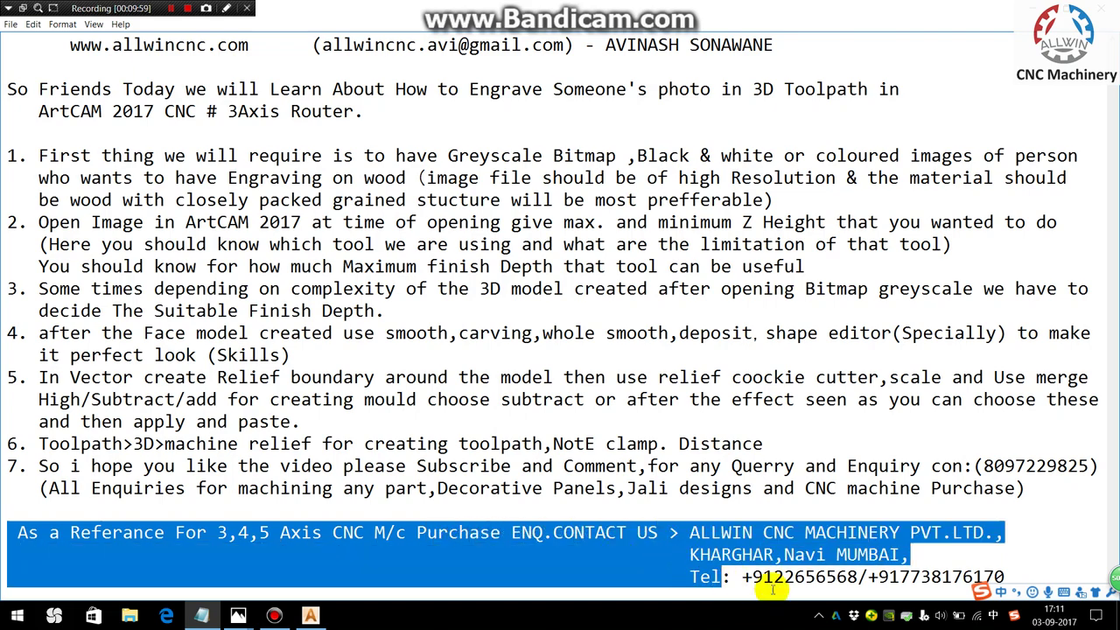